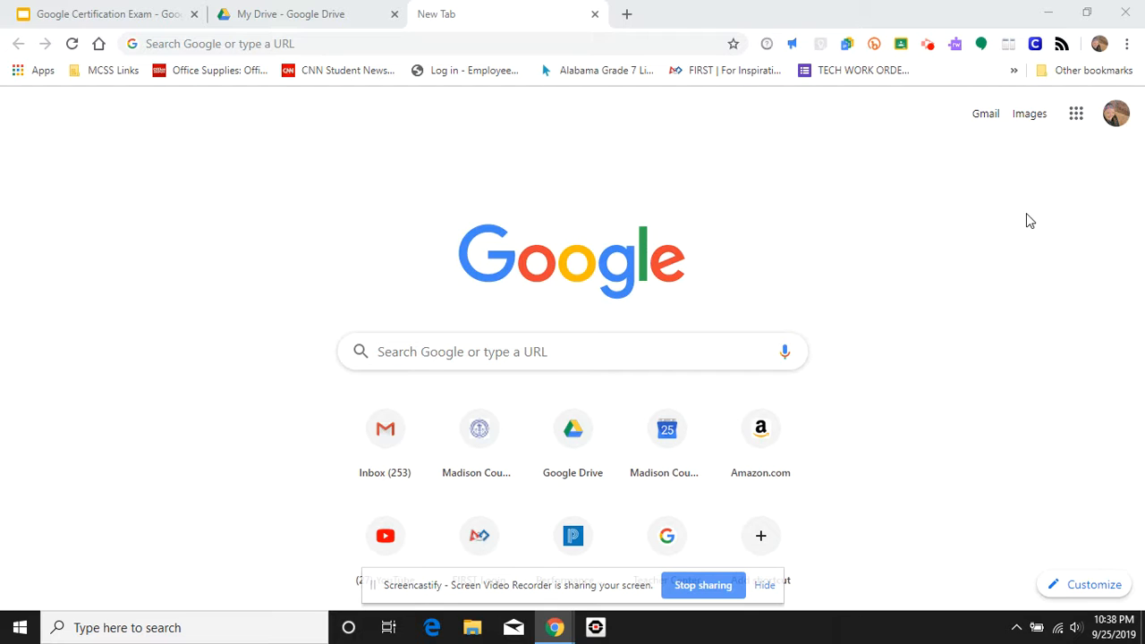
# Step: Open Google Sites and switch from the classic version to the new Google Sites home page
pyautogui.click(1076, 115)
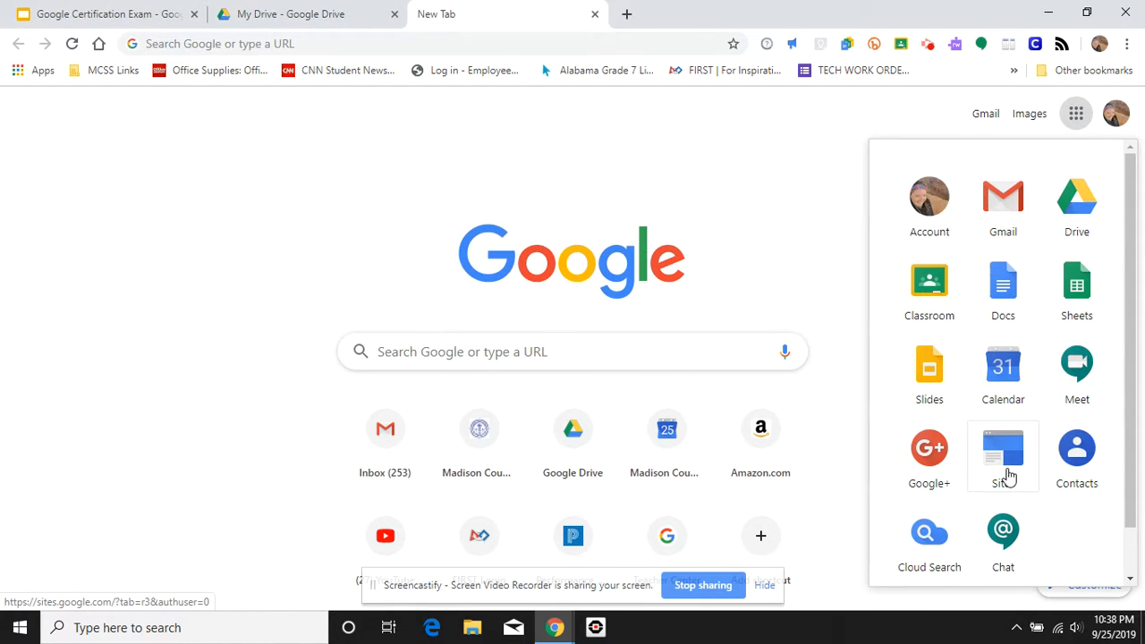
pyautogui.click(1003, 461)
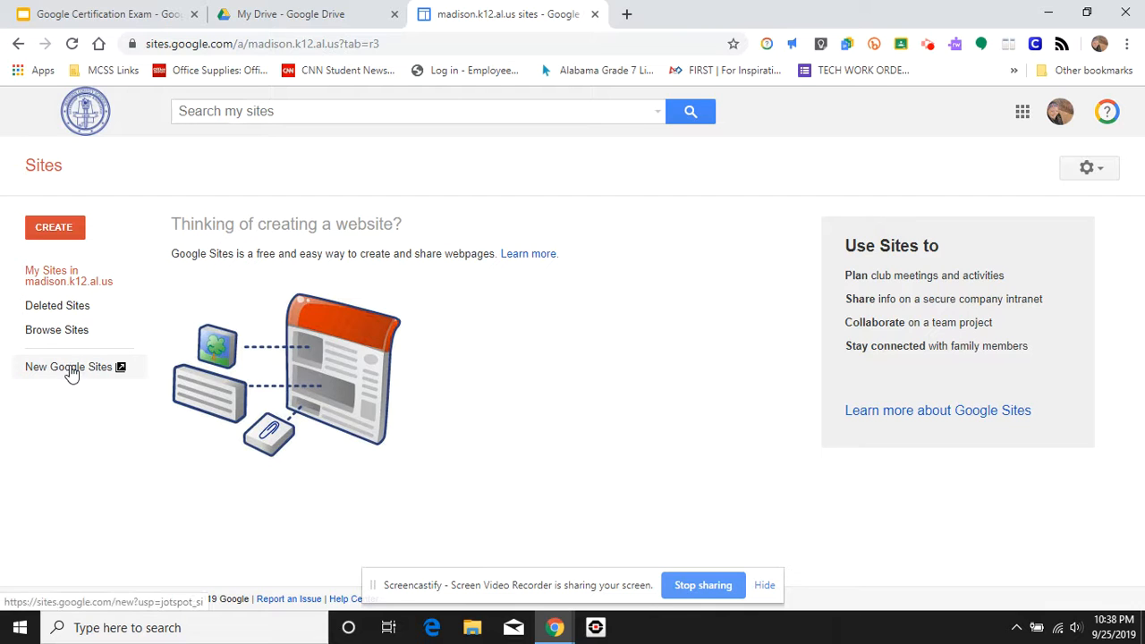
pyautogui.click(71, 372)
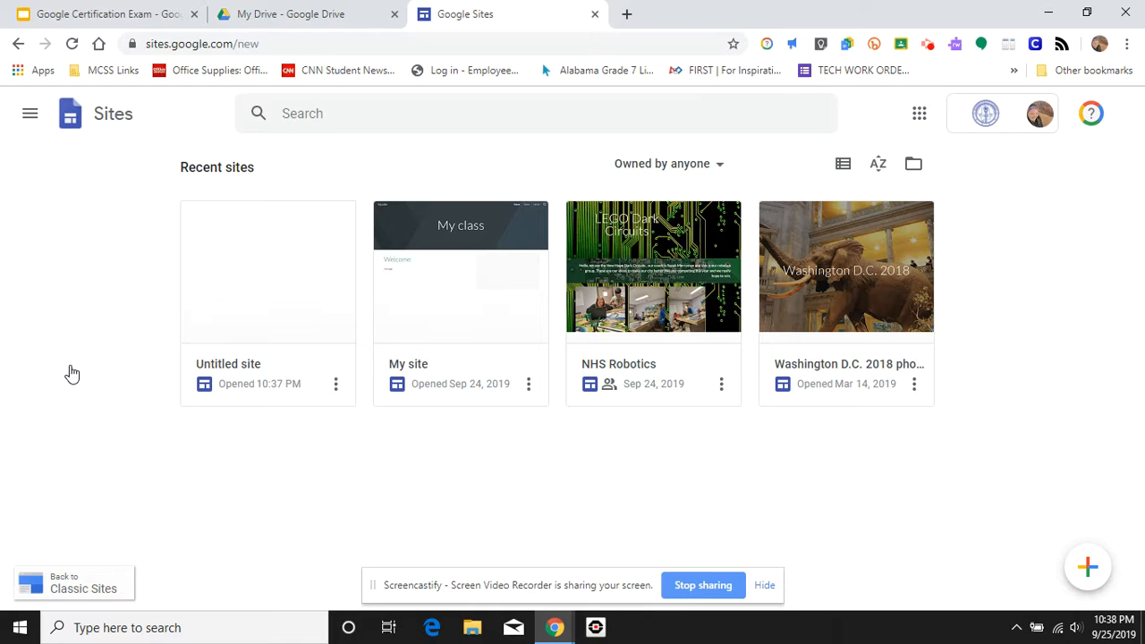
# Step: Switch to Google Drive and create a new Google Sites website from there
pyautogui.click(322, 16)
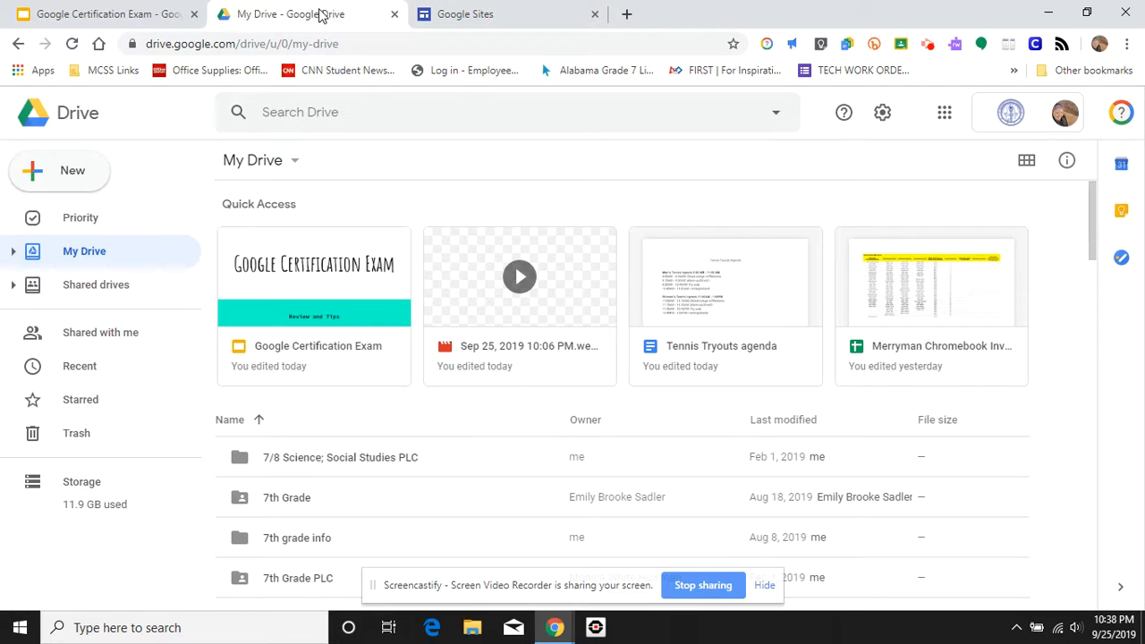
pyautogui.click(62, 183)
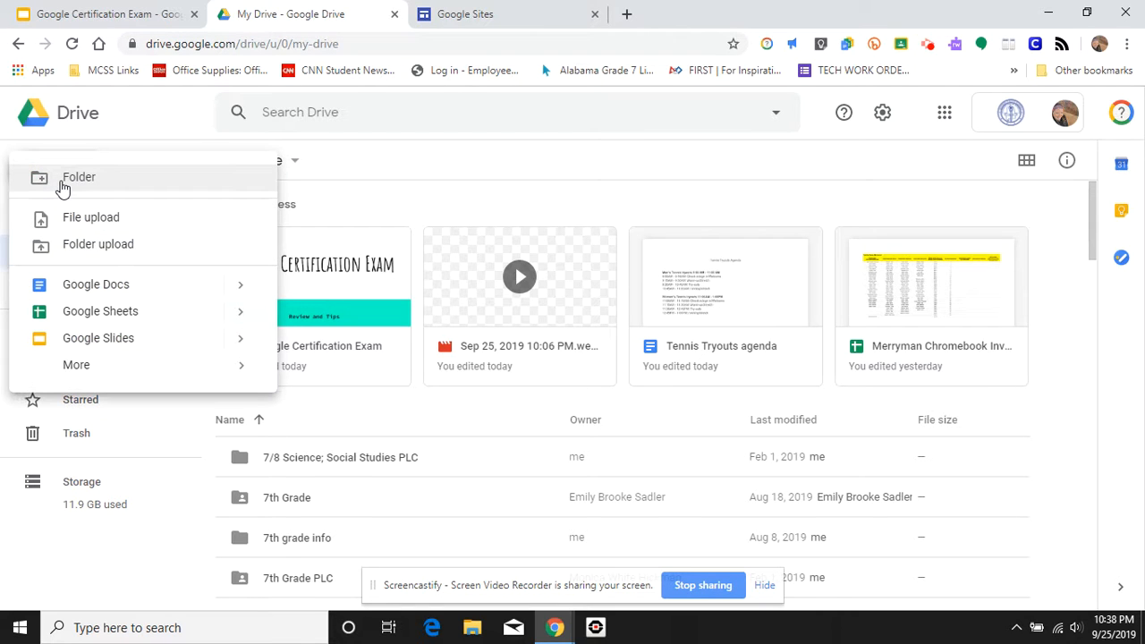
pyautogui.moveTo(81, 375)
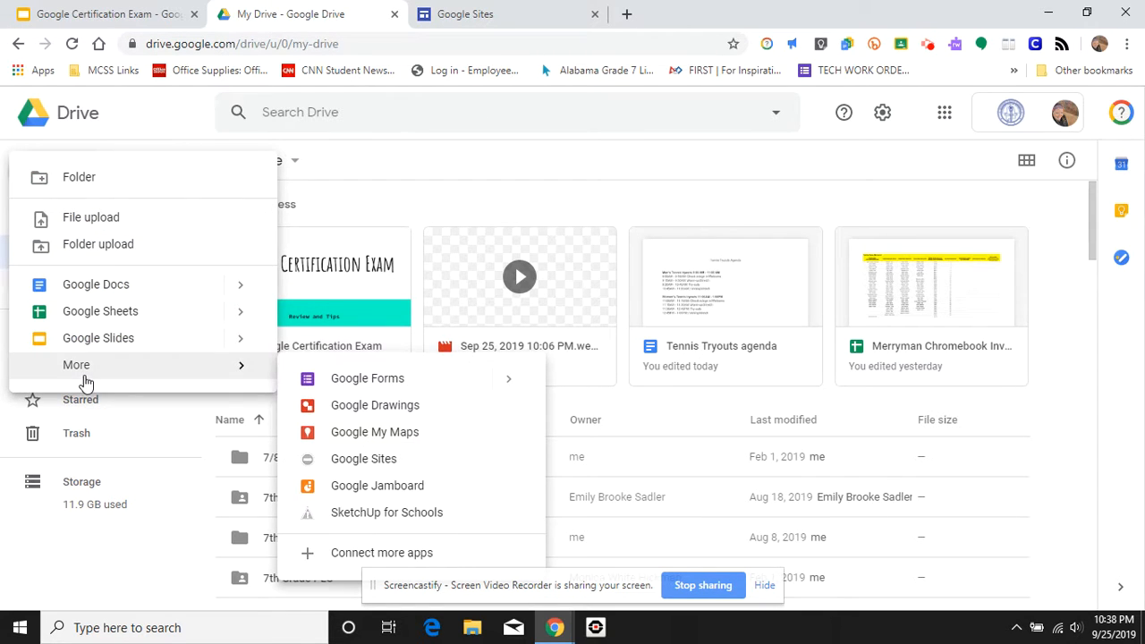
pyautogui.click(388, 461)
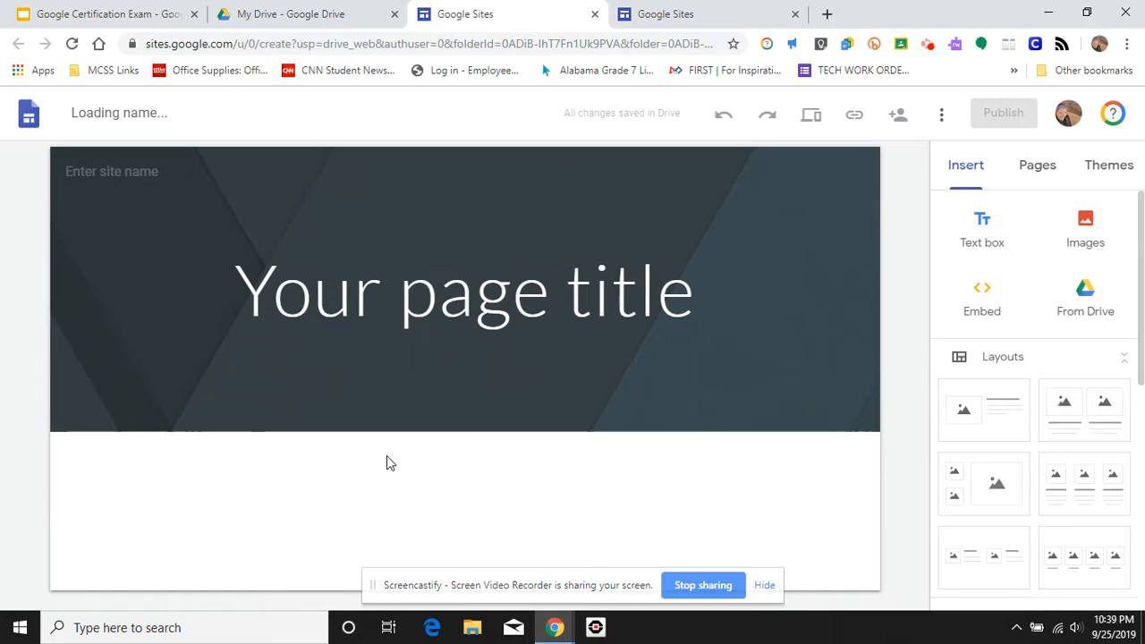
# Step: Move both untitled sites in the Google Sites list to the trash and close the deleted site's editor
pyautogui.click(687, 15)
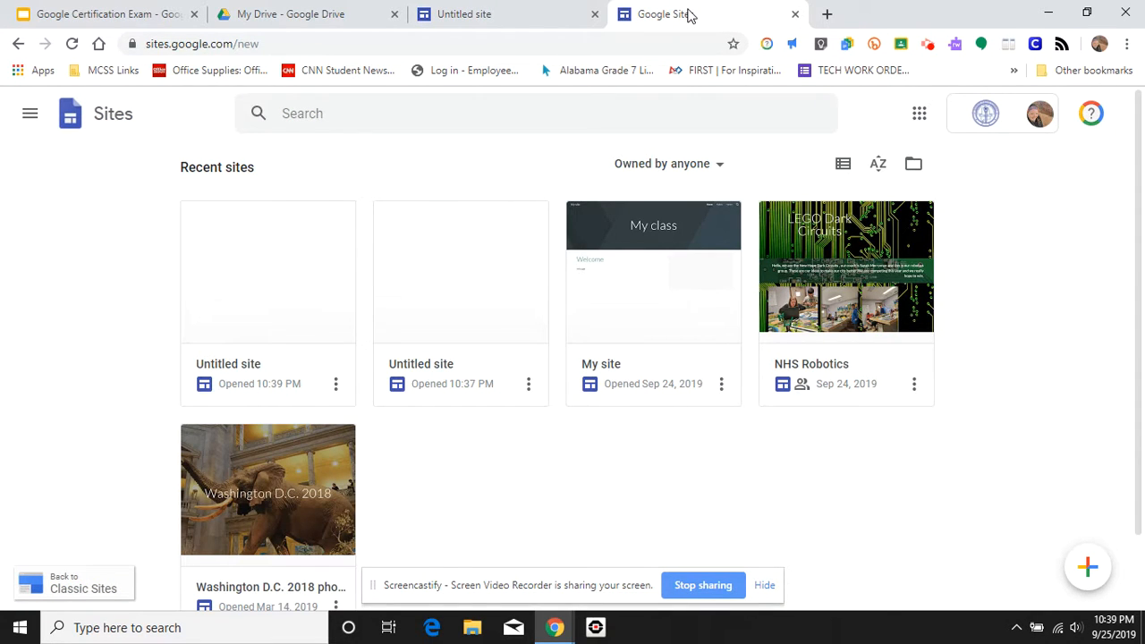
pyautogui.click(529, 383)
pyautogui.click(503, 455)
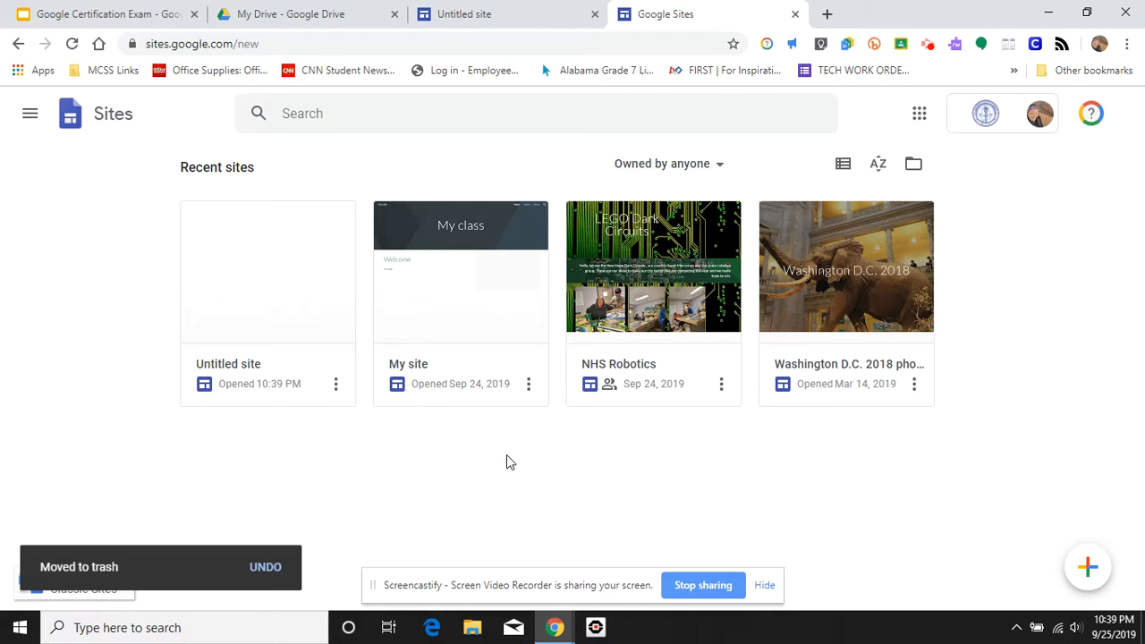
pyautogui.click(335, 383)
pyautogui.click(322, 458)
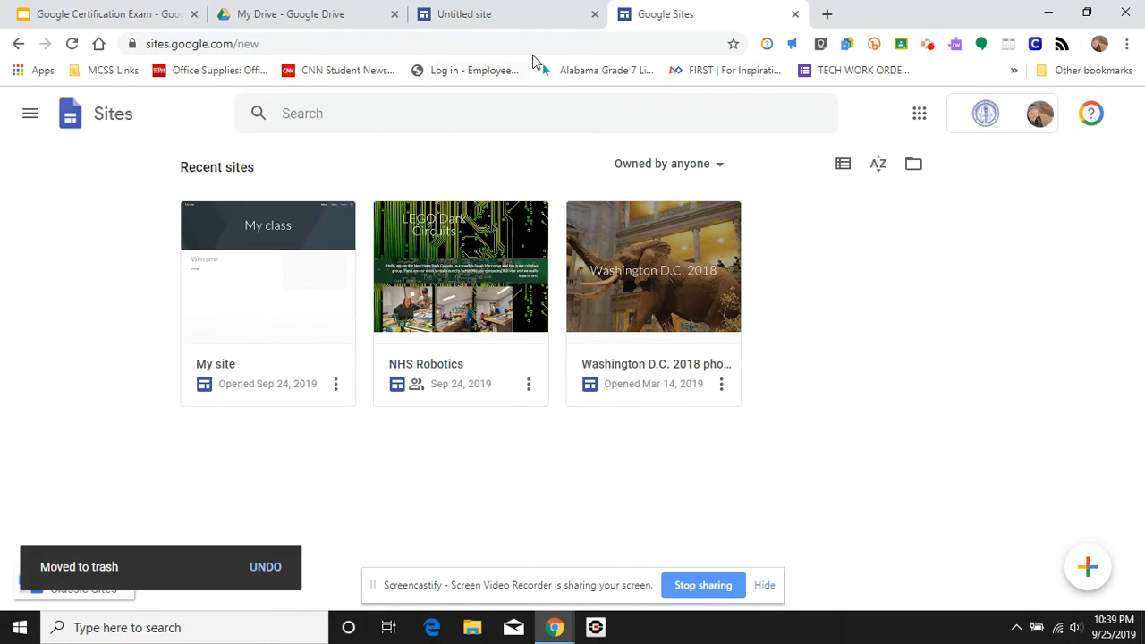
pyautogui.click(596, 17)
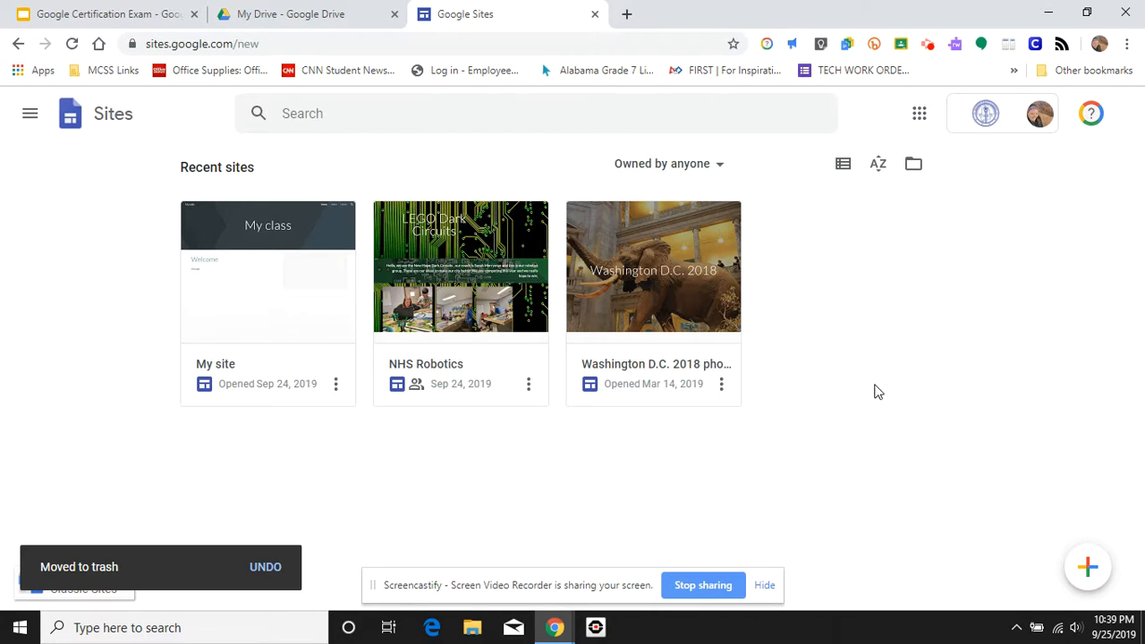
# Step: Create a new blank site and set its page title to "GCE Practice"
pyautogui.click(1088, 570)
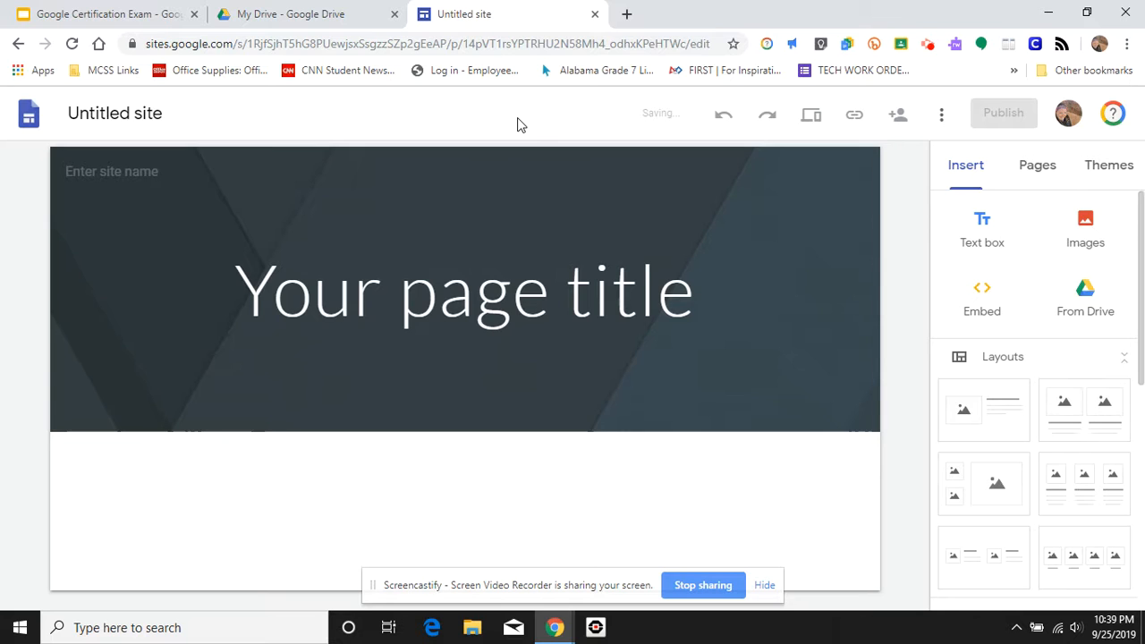
pyautogui.click(499, 308)
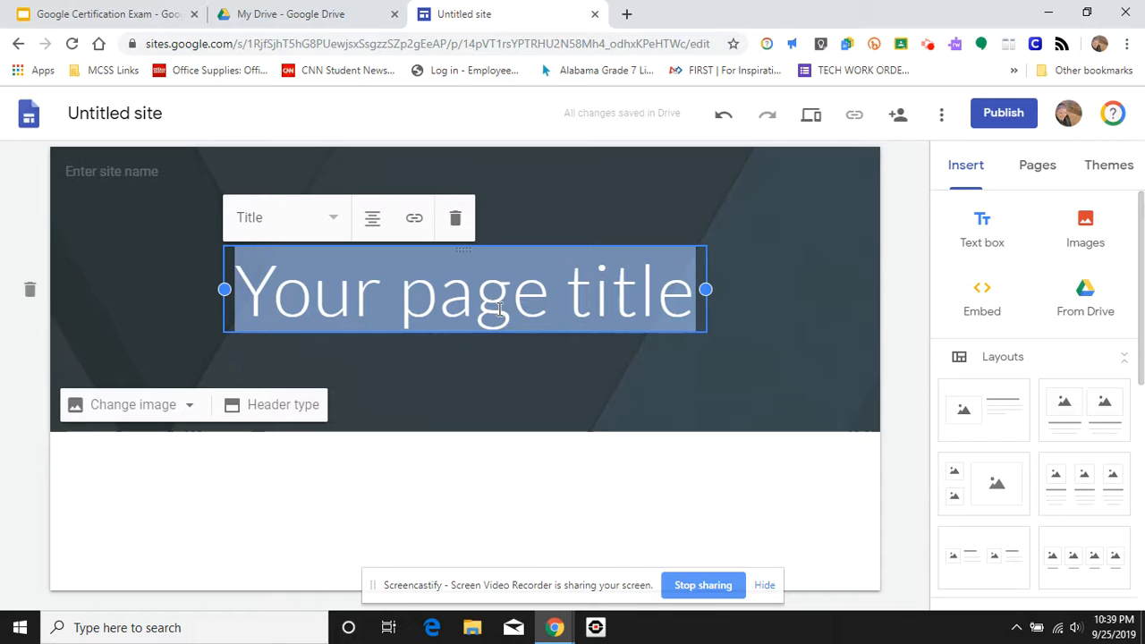
pyautogui.write('GCE PRac')
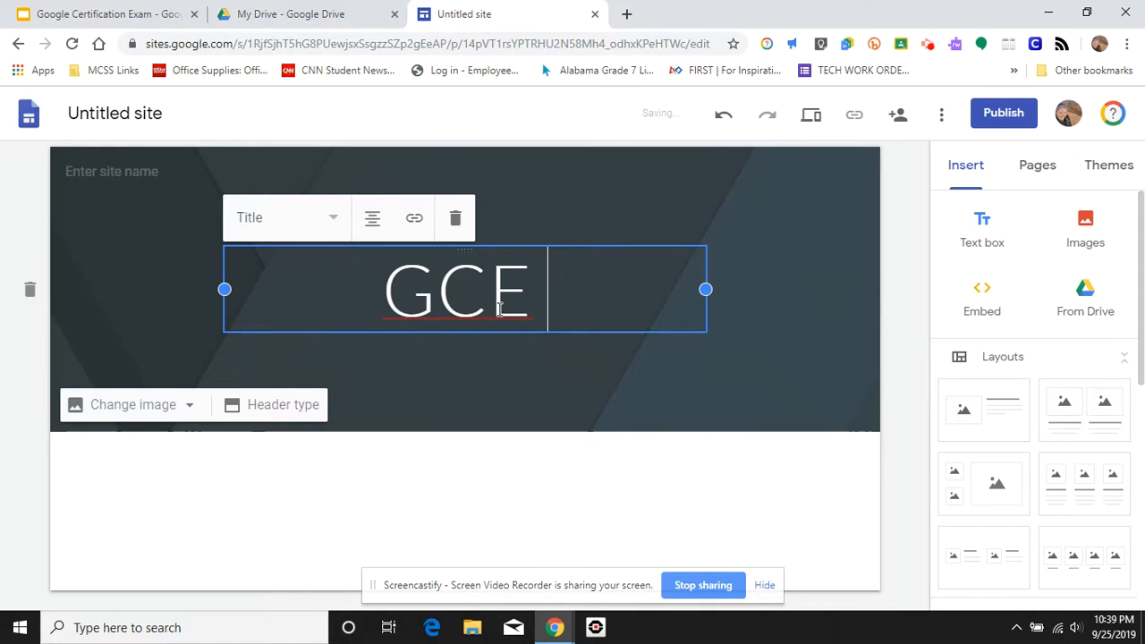
pyautogui.press('BackSpace')
pyautogui.press('BackSpace')
pyautogui.press('BackSpace')
pyautogui.write('ractice')
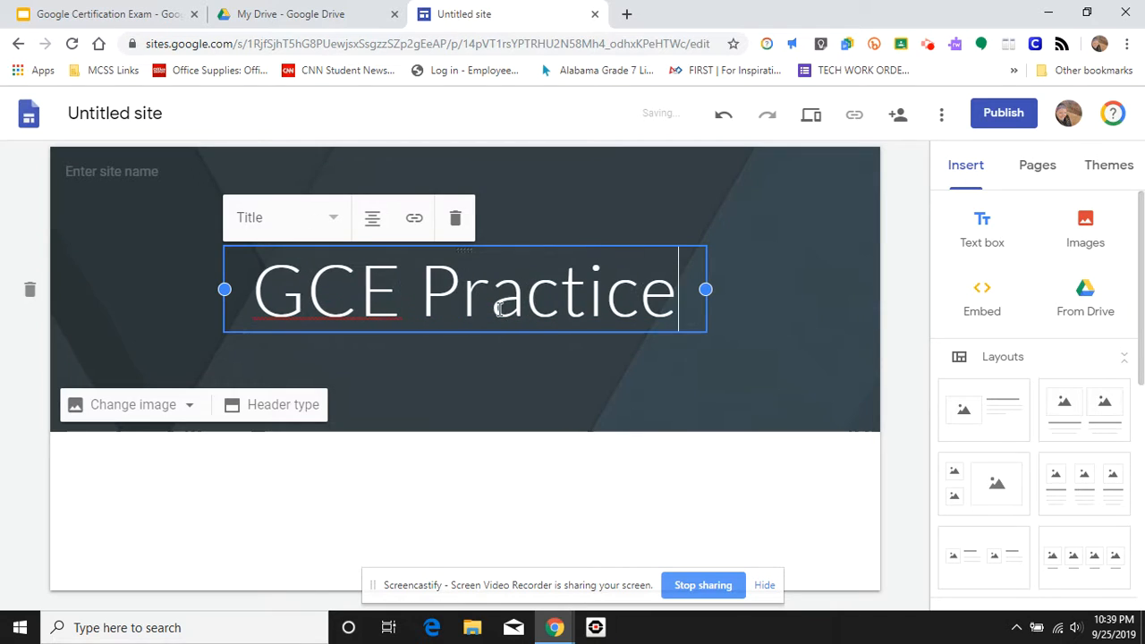
# Step: Rename the untitled site document as "GCE Practice"
pyautogui.click(133, 111)
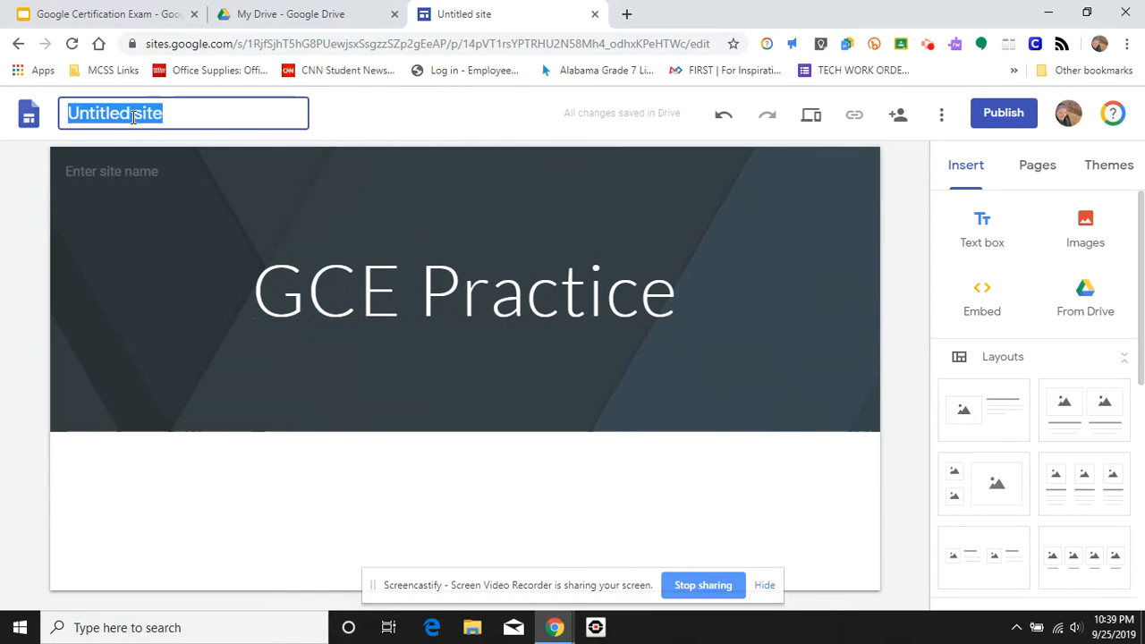
pyautogui.write('GCE ')
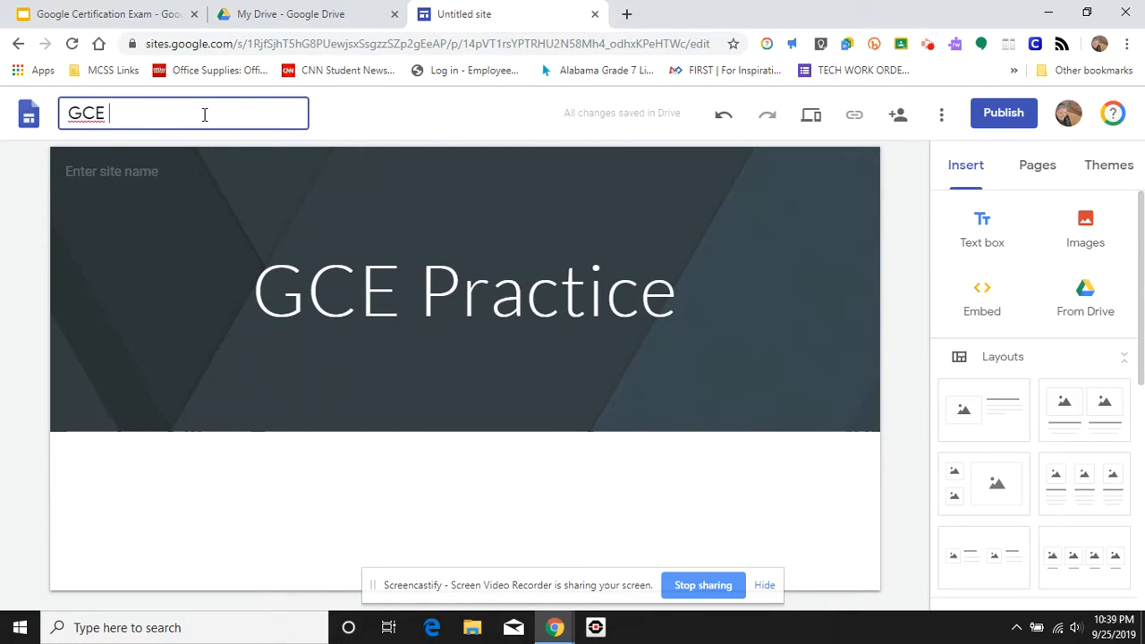
pyautogui.write('Practice')
pyautogui.press('Return')
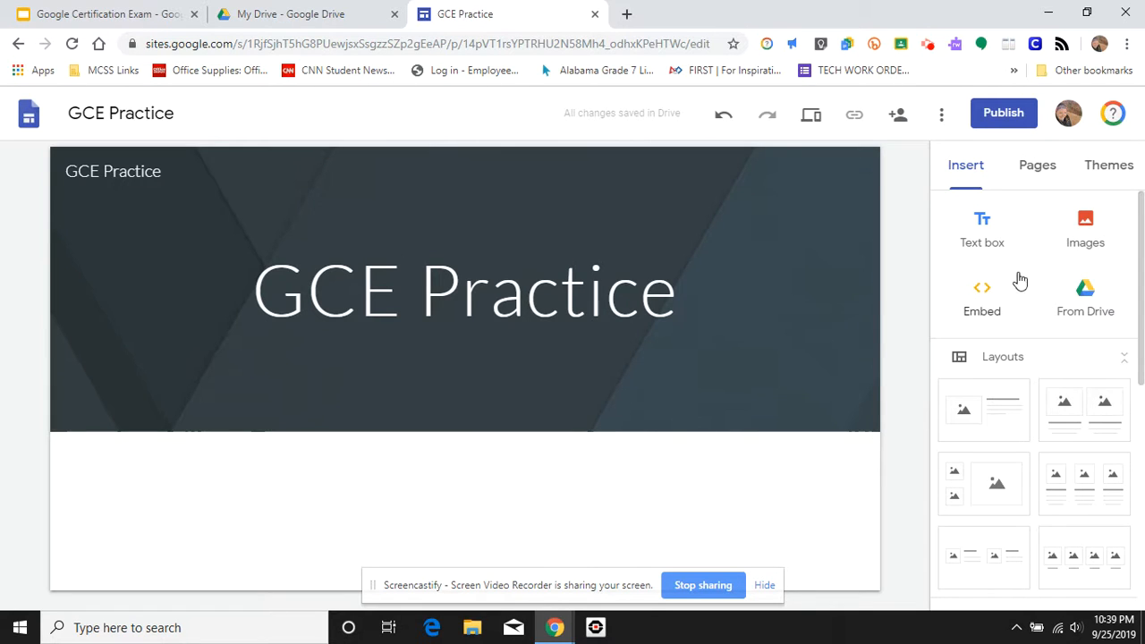
pyautogui.click(1085, 240)
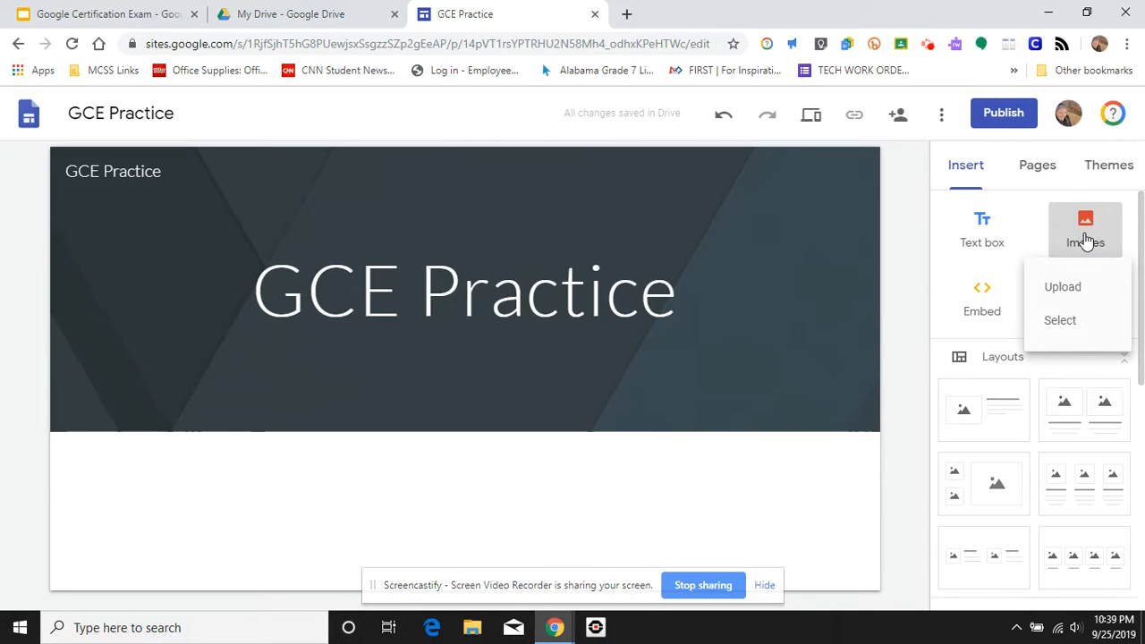
pyautogui.click(1066, 322)
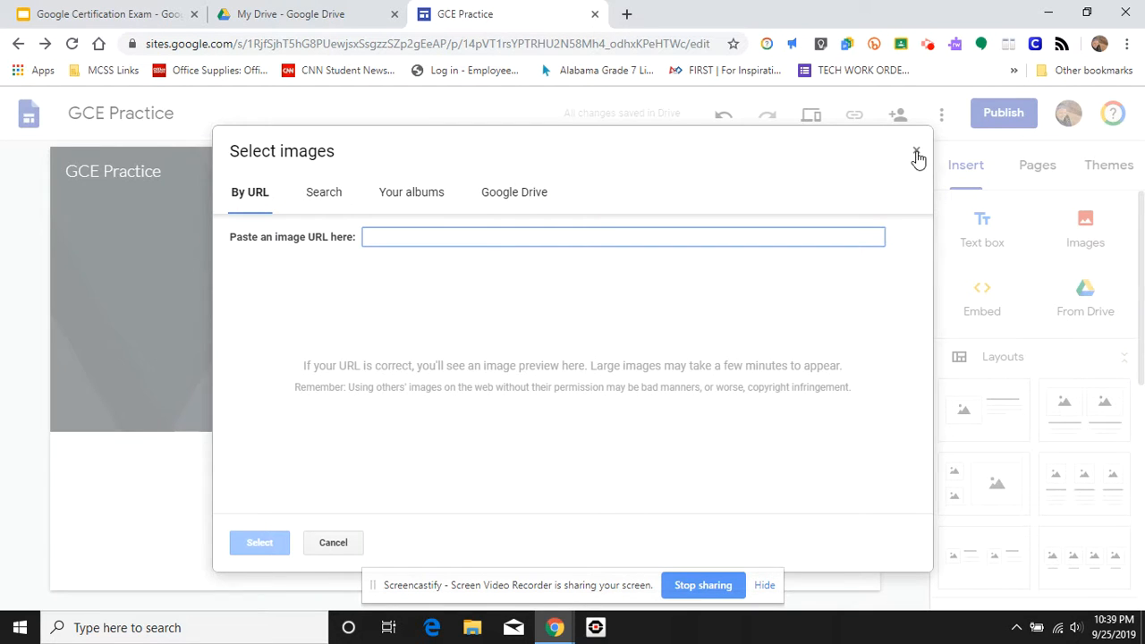
pyautogui.click(915, 154)
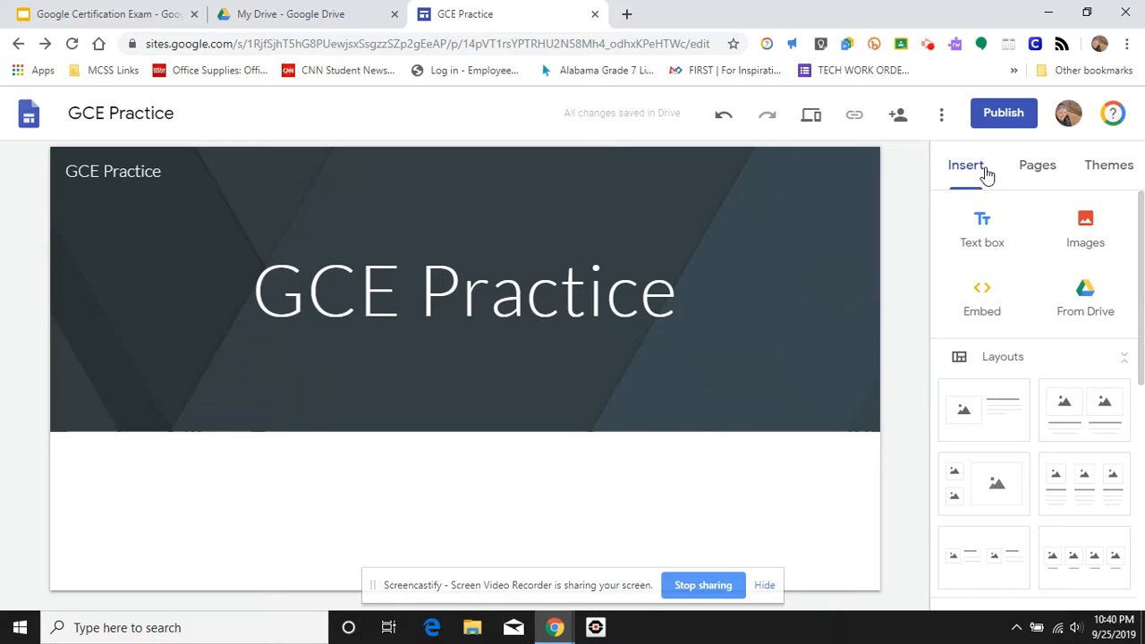
# Step: Search Google images for "Fireworks" and insert the first picture, with multicoloured bursts, on the page
pyautogui.click(1082, 231)
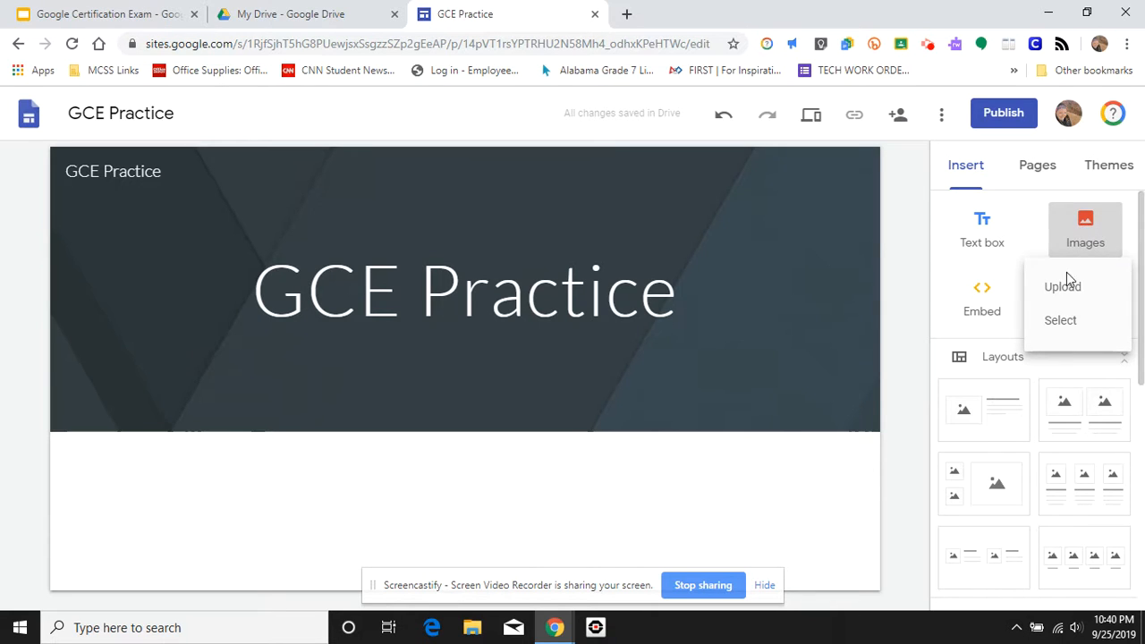
pyautogui.click(1061, 322)
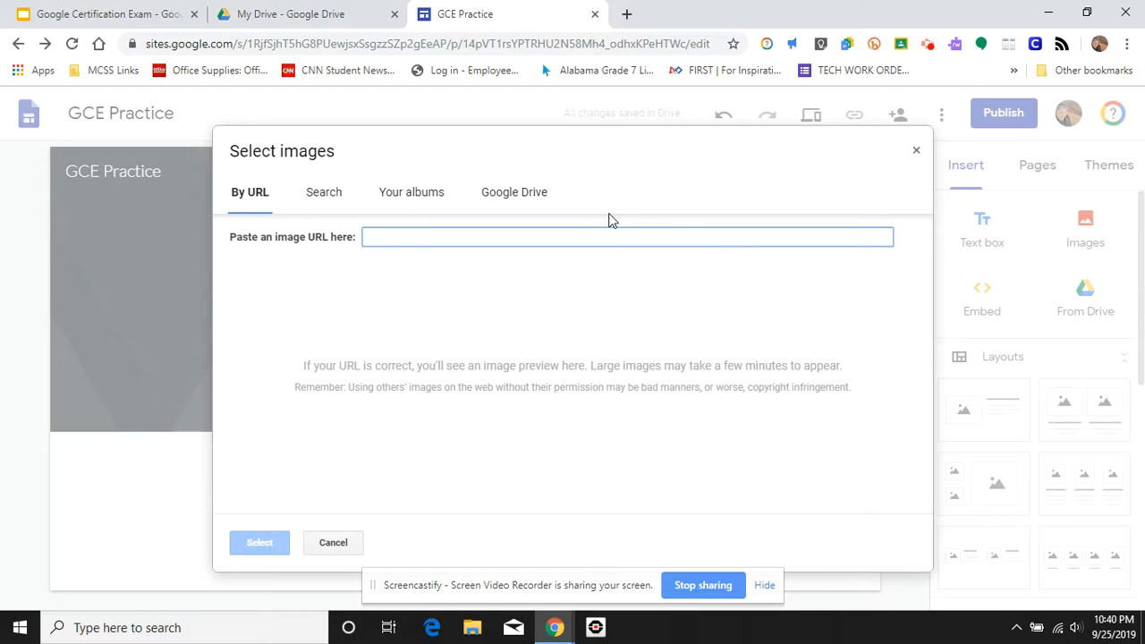
pyautogui.click(334, 192)
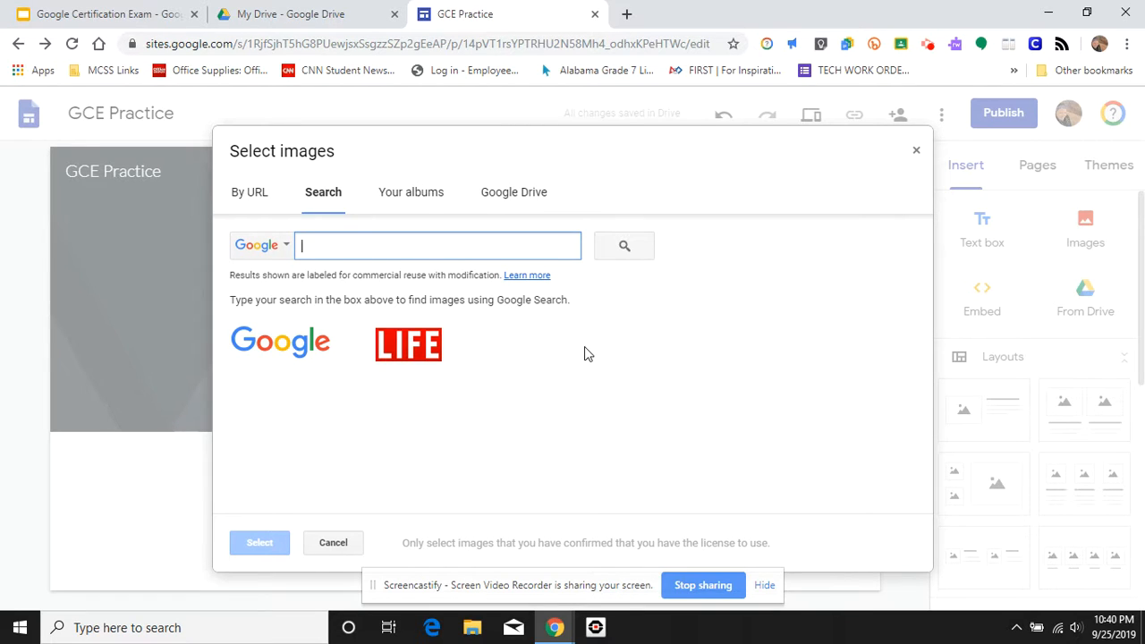
pyautogui.write('Fir')
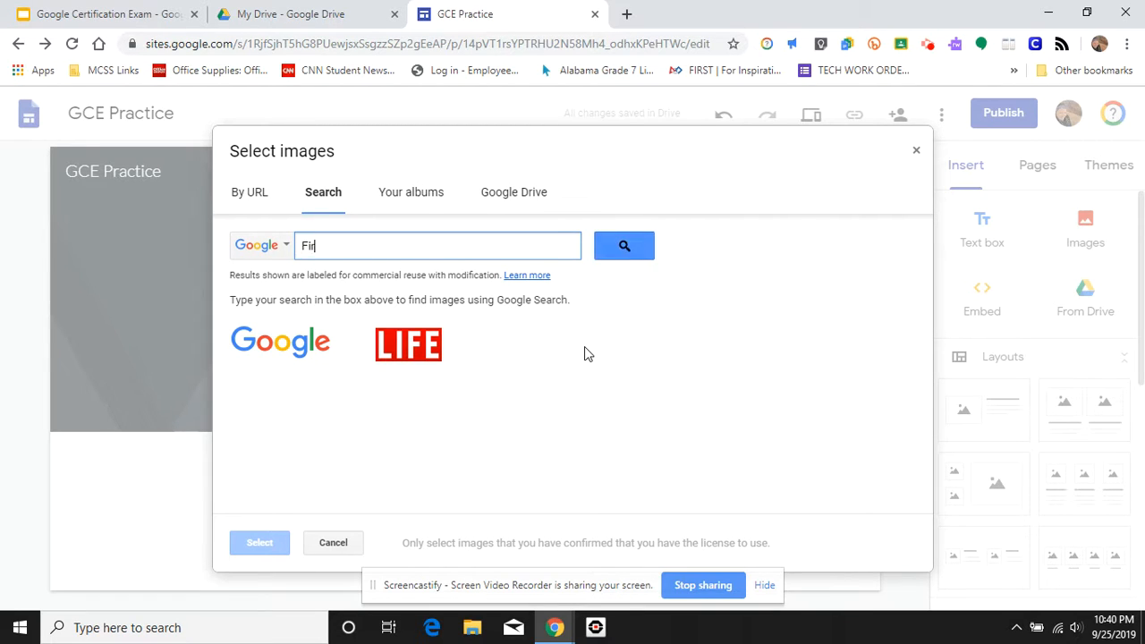
pyautogui.write('eworks')
pyautogui.press('Return')
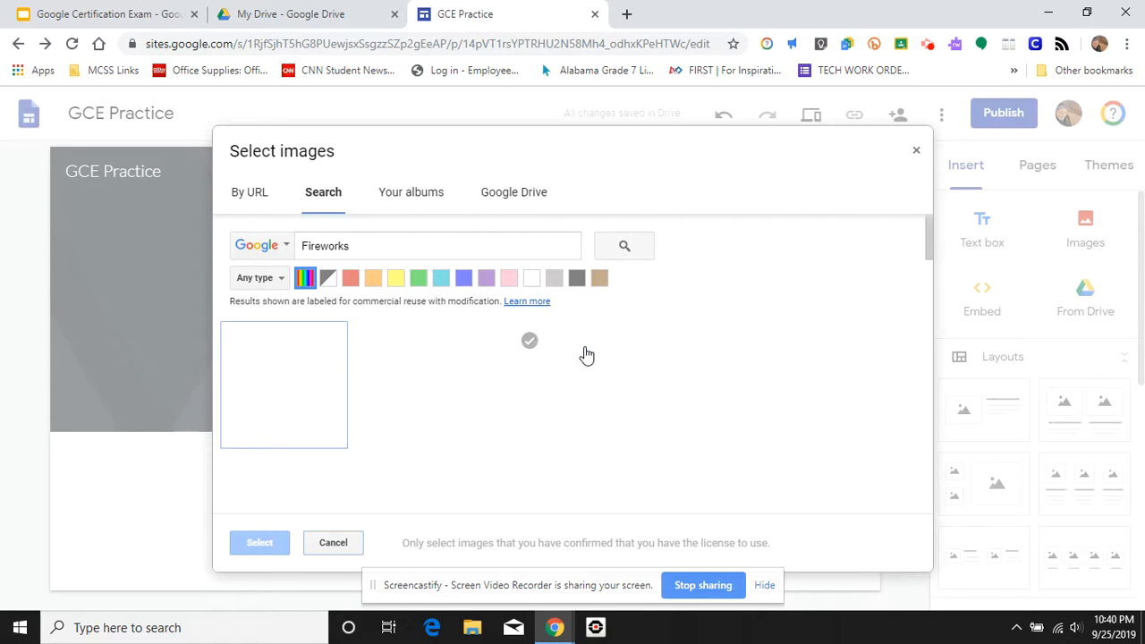
pyautogui.click(304, 398)
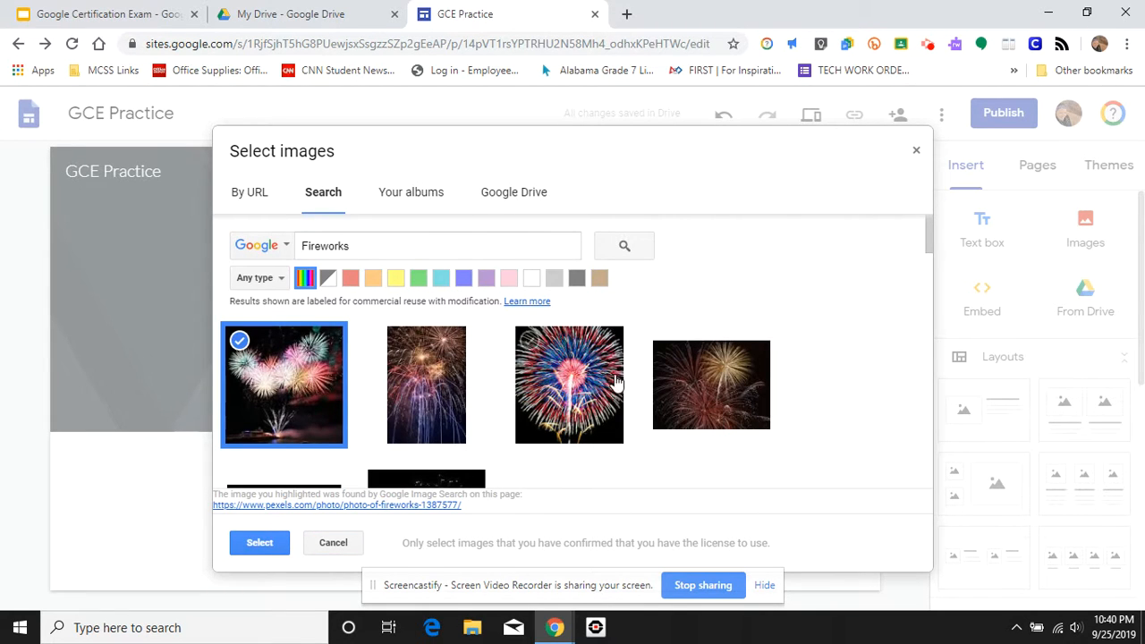
pyautogui.click(260, 543)
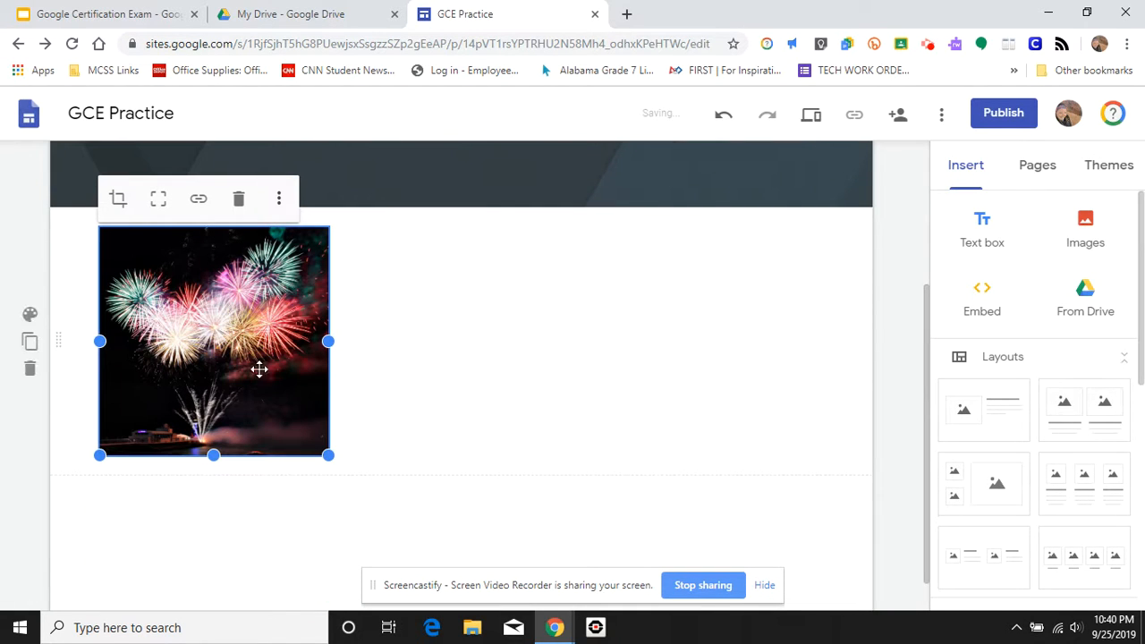
# Step: Move the fireworks image to the middle of its section and enlarge it proportionally from its lower corner
pyautogui.moveTo(256, 383); pyautogui.dragTo(505, 328)
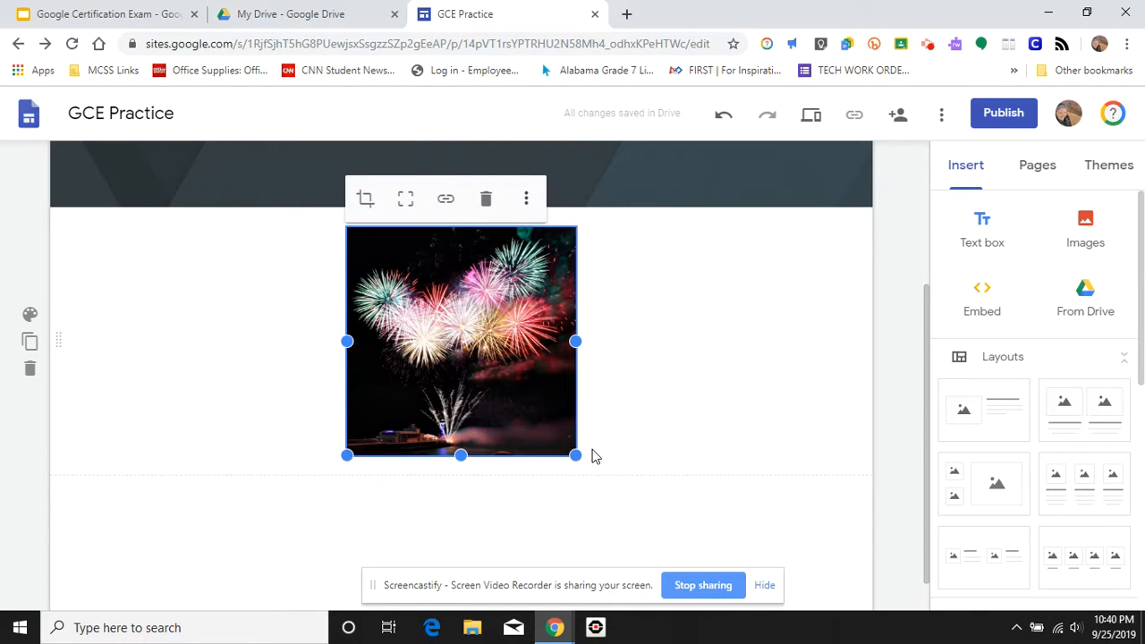
pyautogui.moveTo(576, 455); pyautogui.dragTo(667, 523)
pyautogui.moveTo(536, 435); pyautogui.dragTo(506, 434)
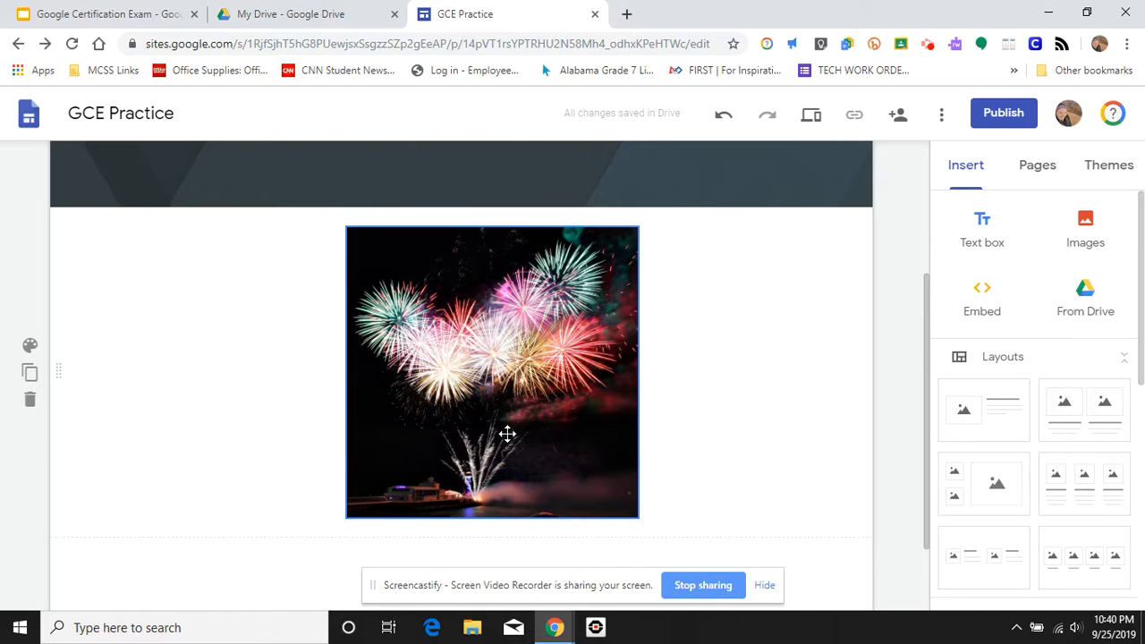
pyautogui.scroll(-1, 741, 344)
pyautogui.scroll(1, 740, 344)
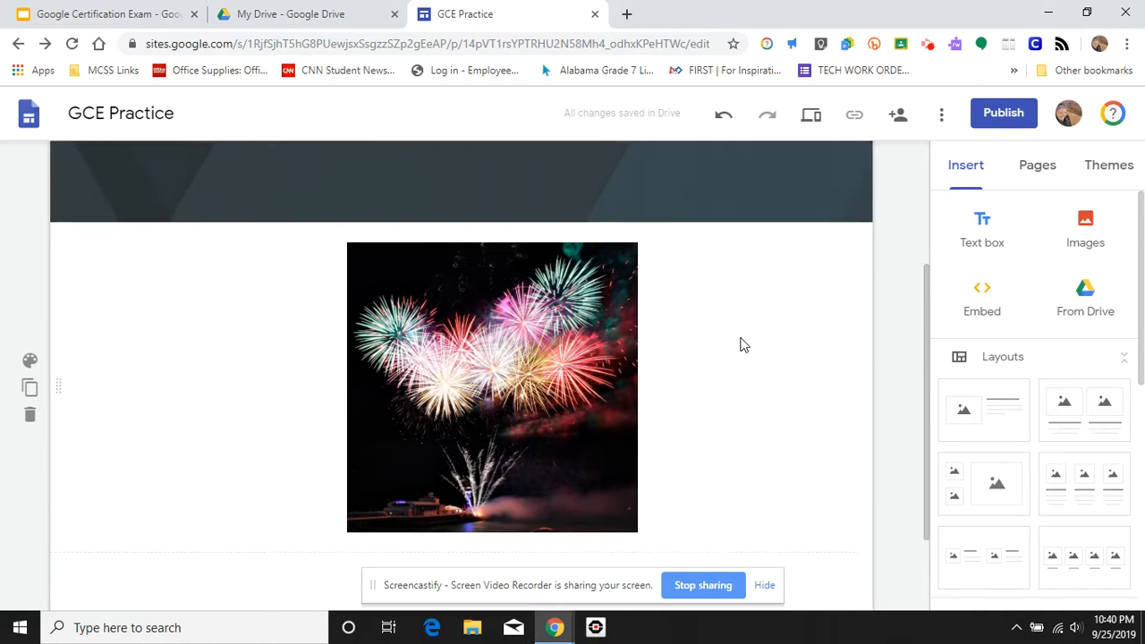
pyautogui.scroll(-1, 740, 344)
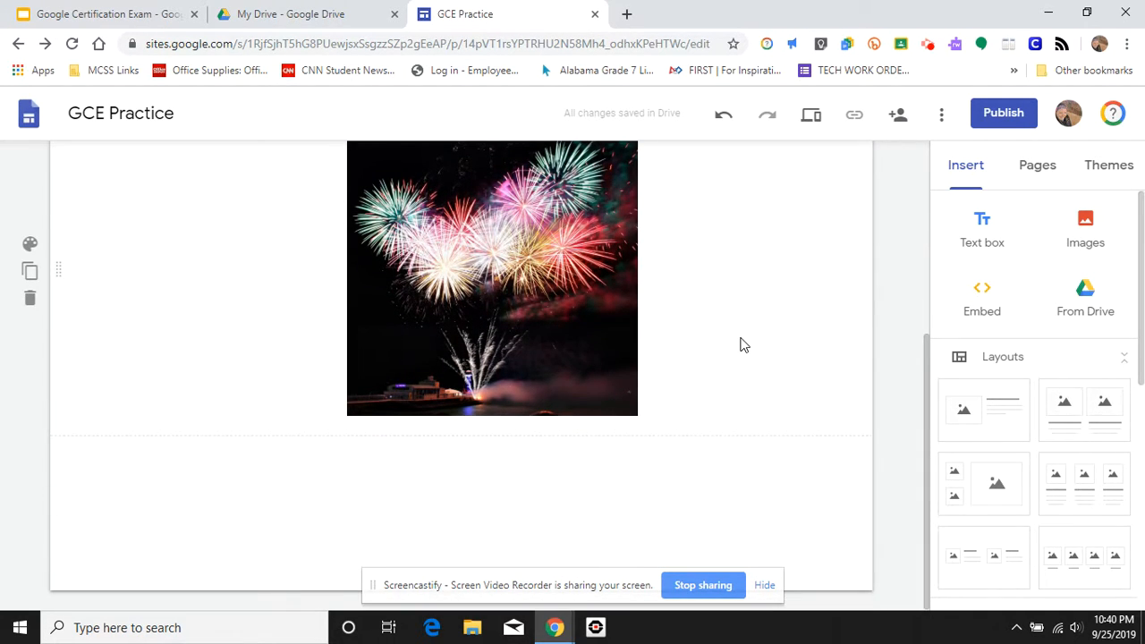
pyautogui.scroll(1, 741, 344)
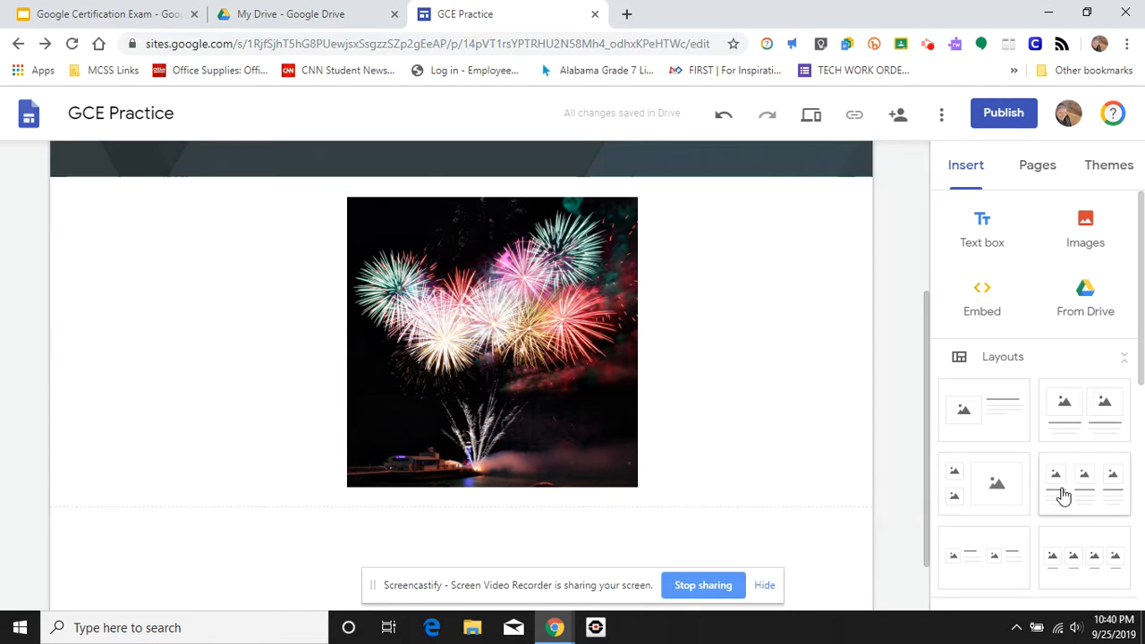
pyautogui.scroll(-2, 1067, 435)
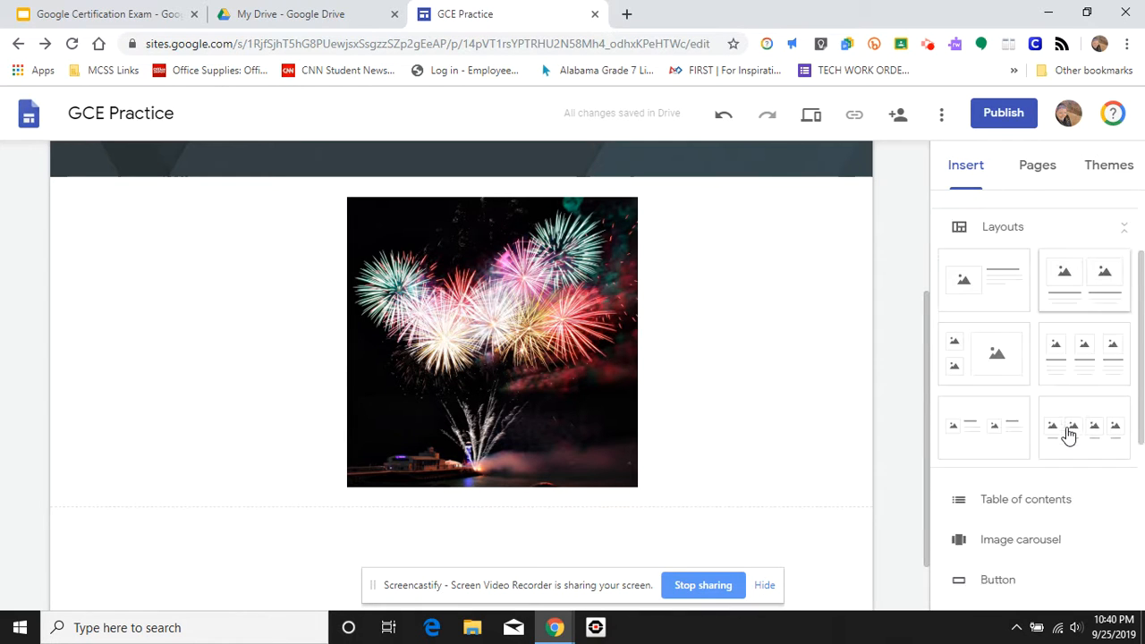
pyautogui.scroll(1, 1068, 435)
pyautogui.scroll(1, 1068, 435)
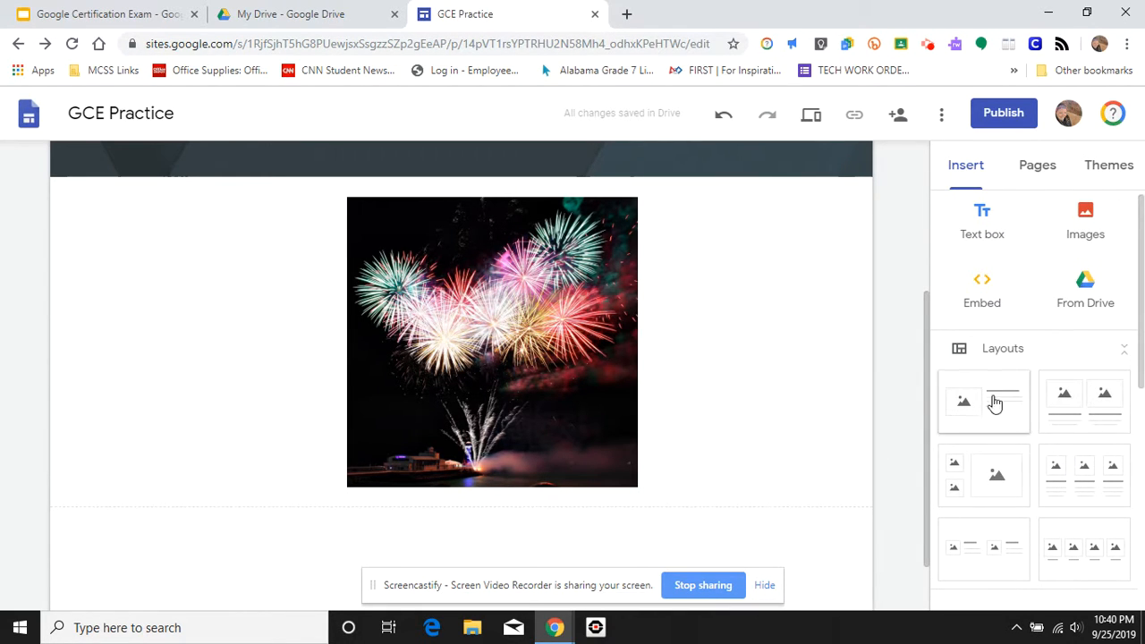
# Step: Add a layout with one image beside text below the fireworks picture, titled "Welcome" with the body text "Welcome message"
pyautogui.scroll(-1, 1068, 496)
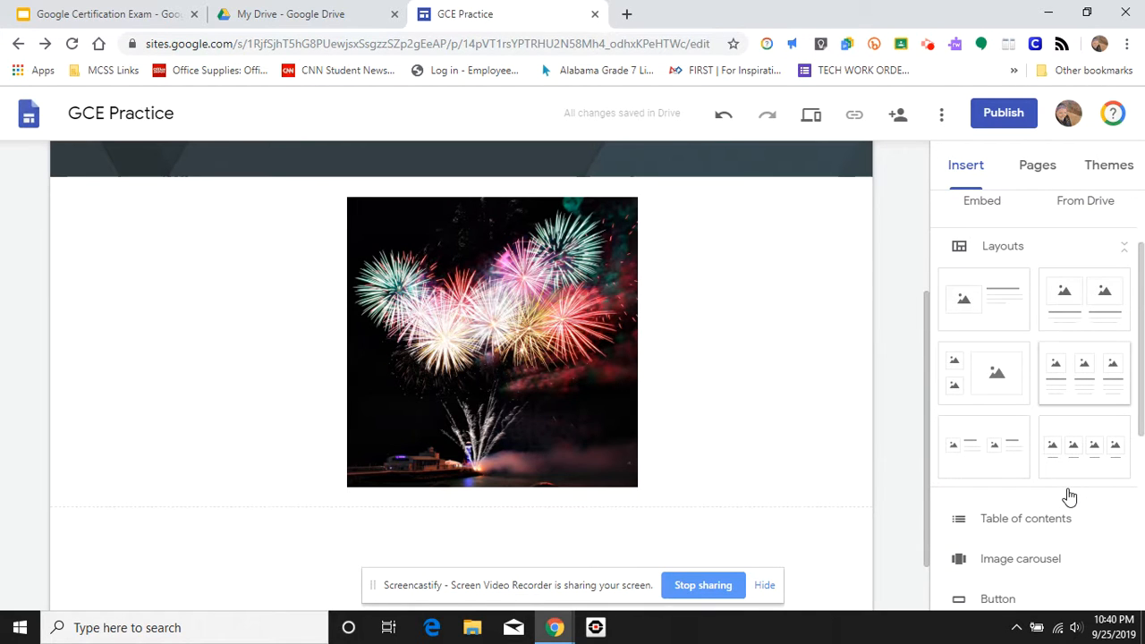
pyautogui.moveTo(991, 322); pyautogui.dragTo(327, 501)
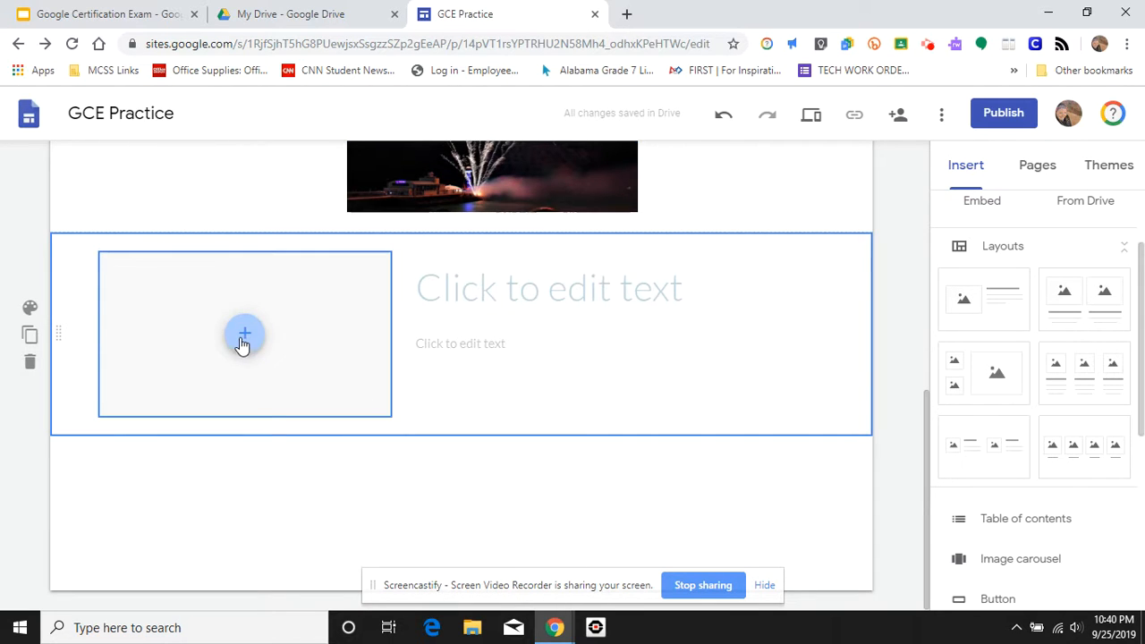
pyautogui.click(583, 297)
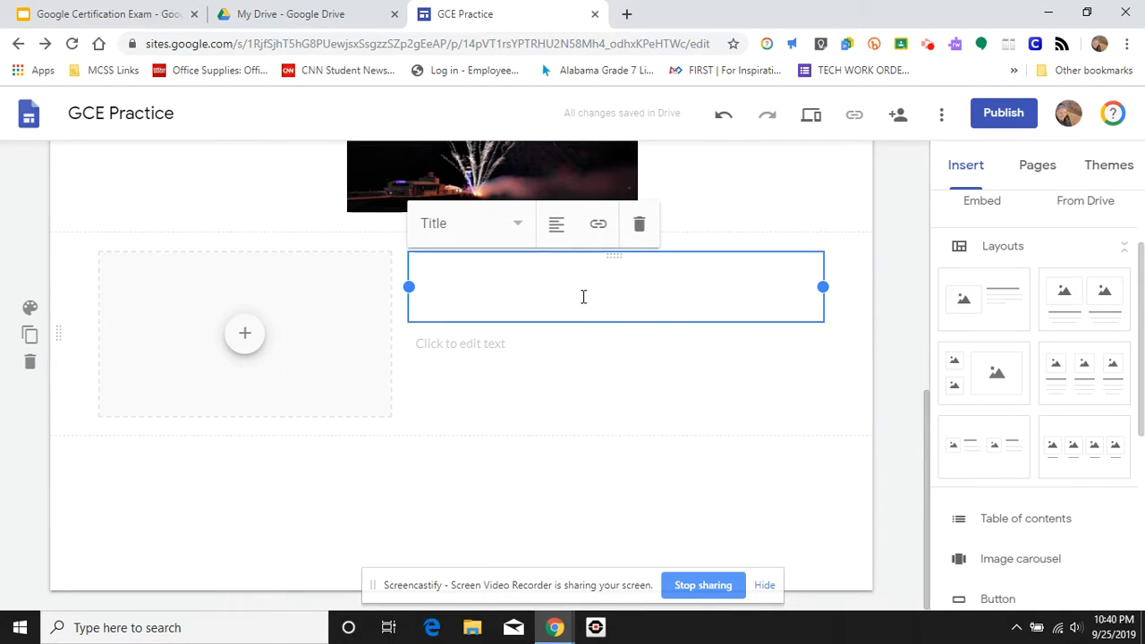
pyautogui.write('Welcome')
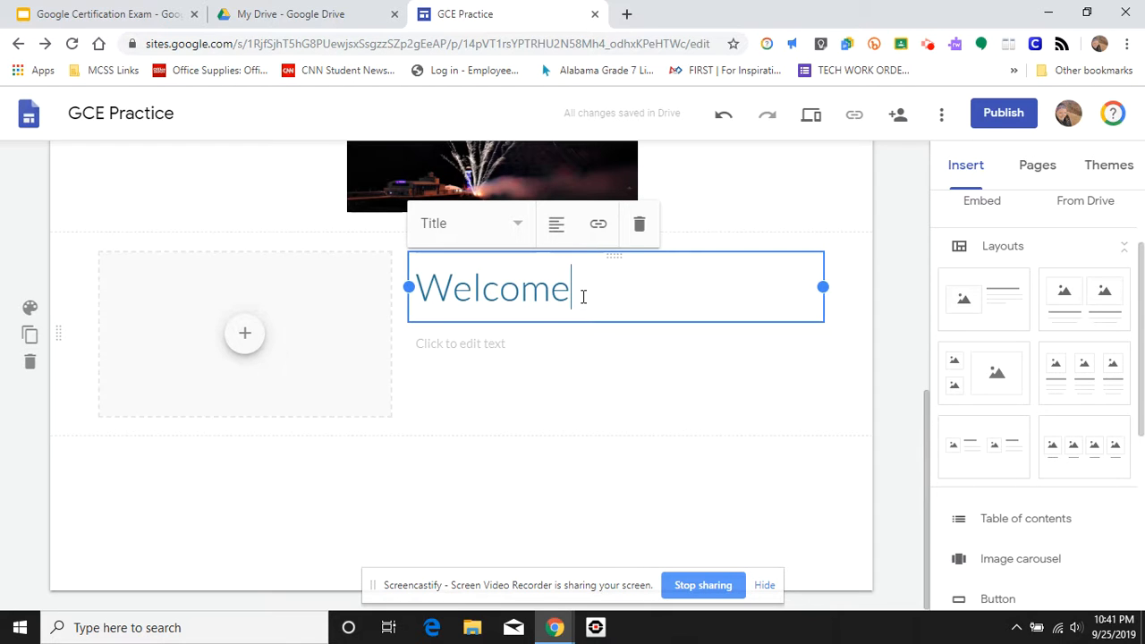
pyautogui.click(513, 346)
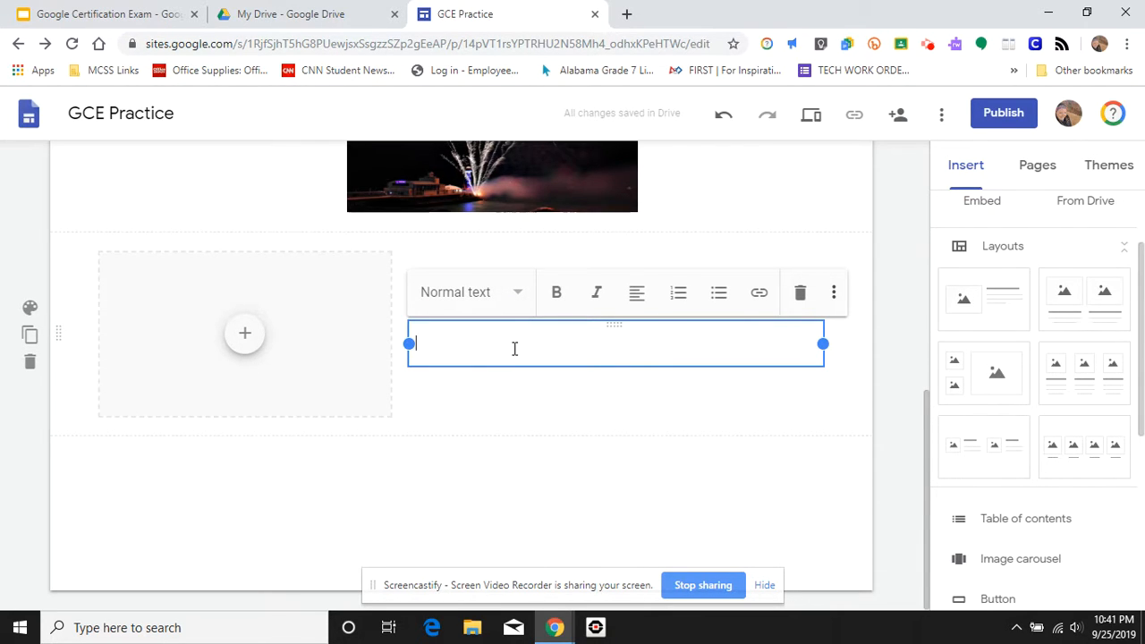
pyautogui.write('Welcome message')
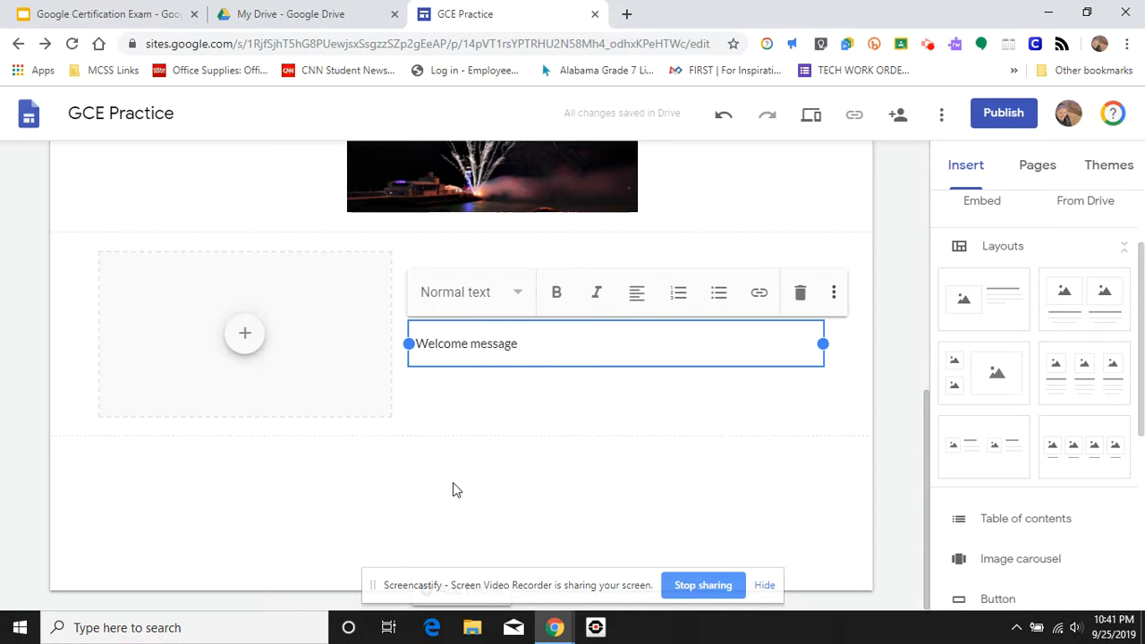
# Step: Search Google images for "fireworks" and fill the Welcome section's image placeholder with the fourth picture, showing gold and red bursts
pyautogui.click(248, 345)
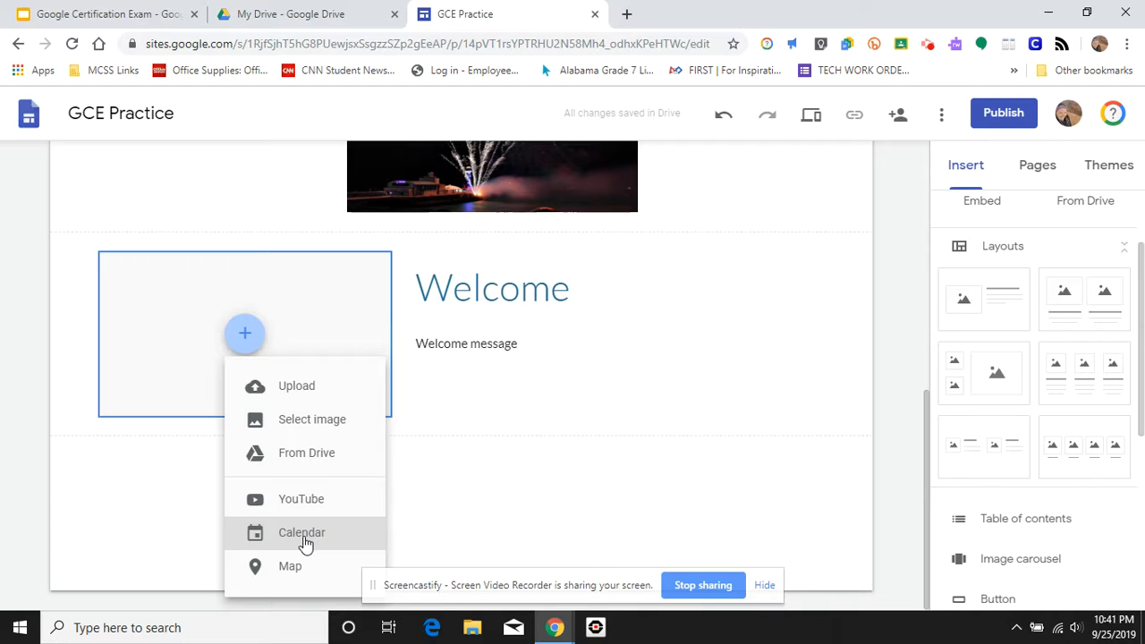
pyautogui.click(283, 420)
pyautogui.click(318, 190)
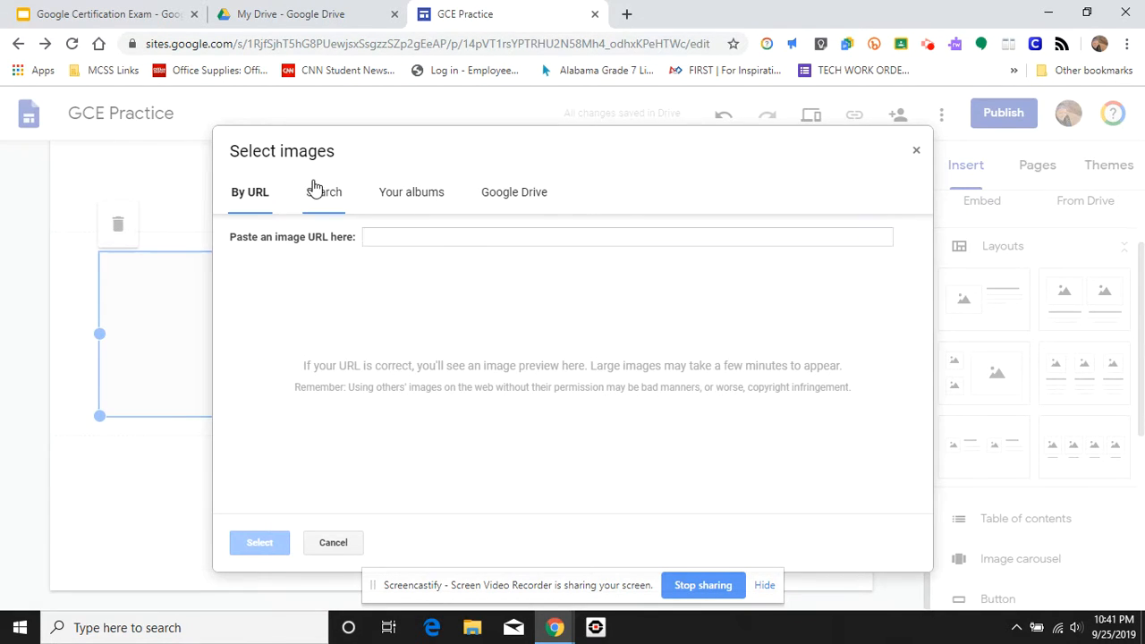
pyautogui.write('fireworks')
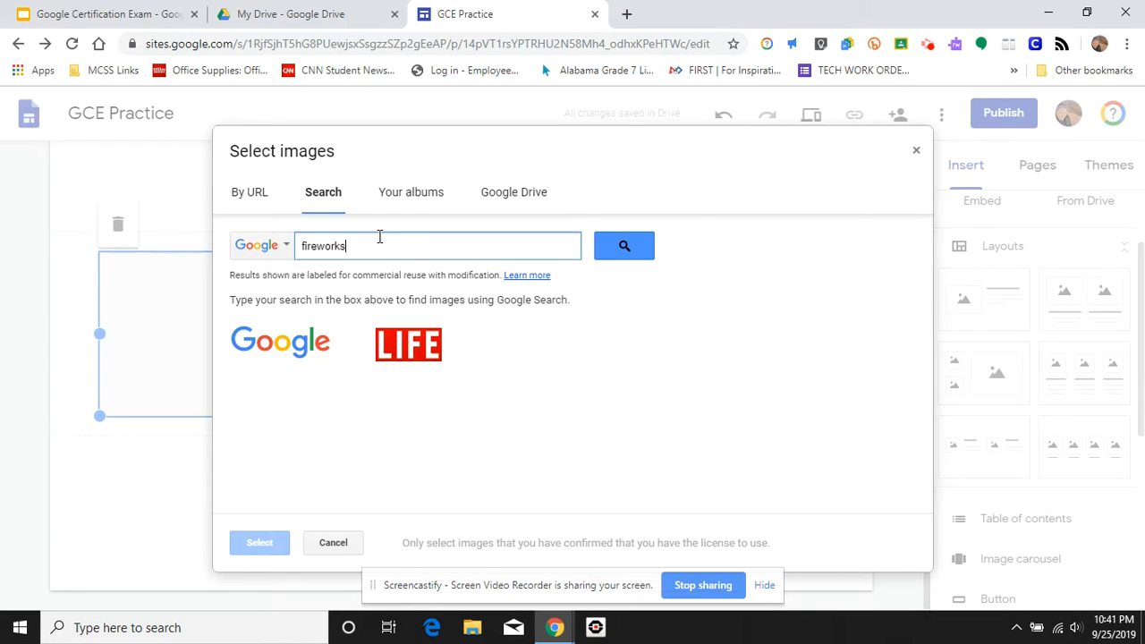
pyautogui.press('Return')
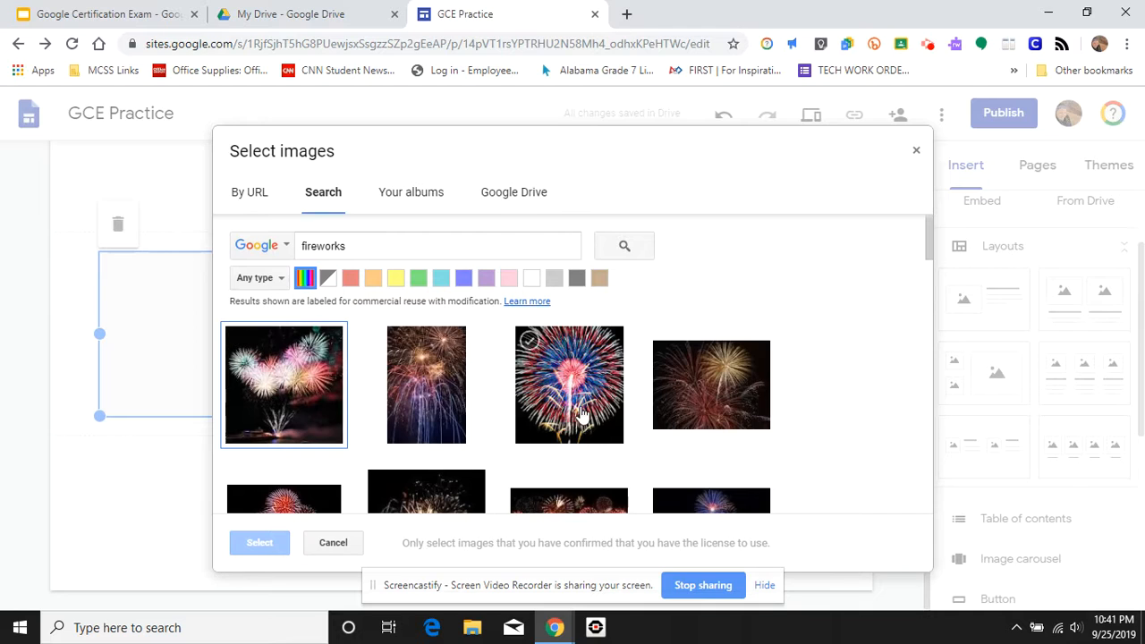
pyautogui.click(718, 375)
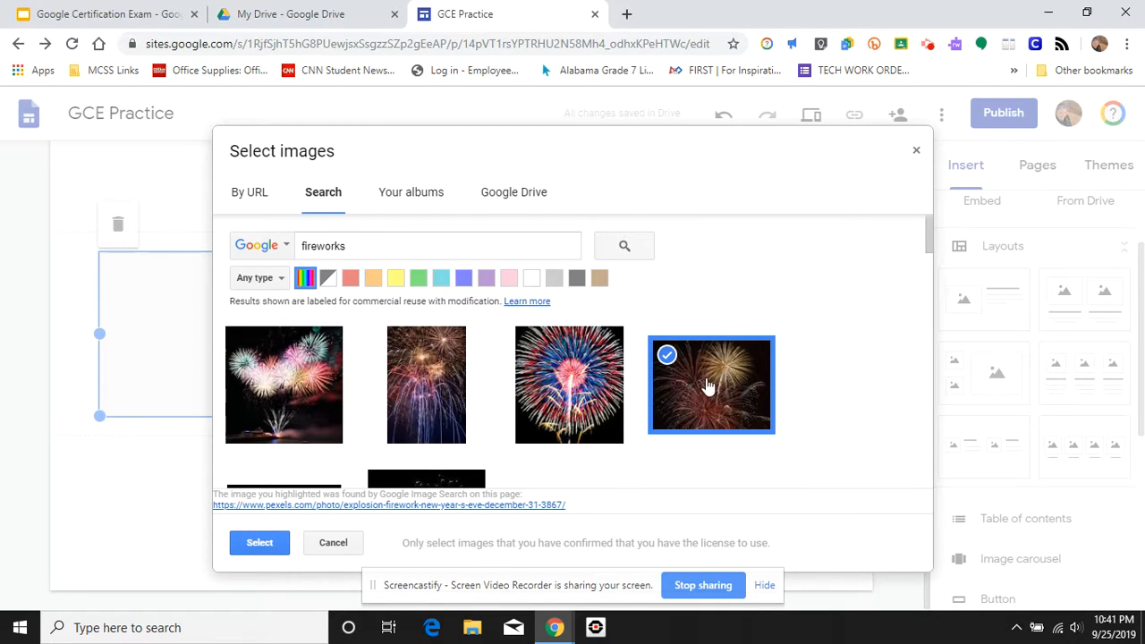
pyautogui.click(261, 546)
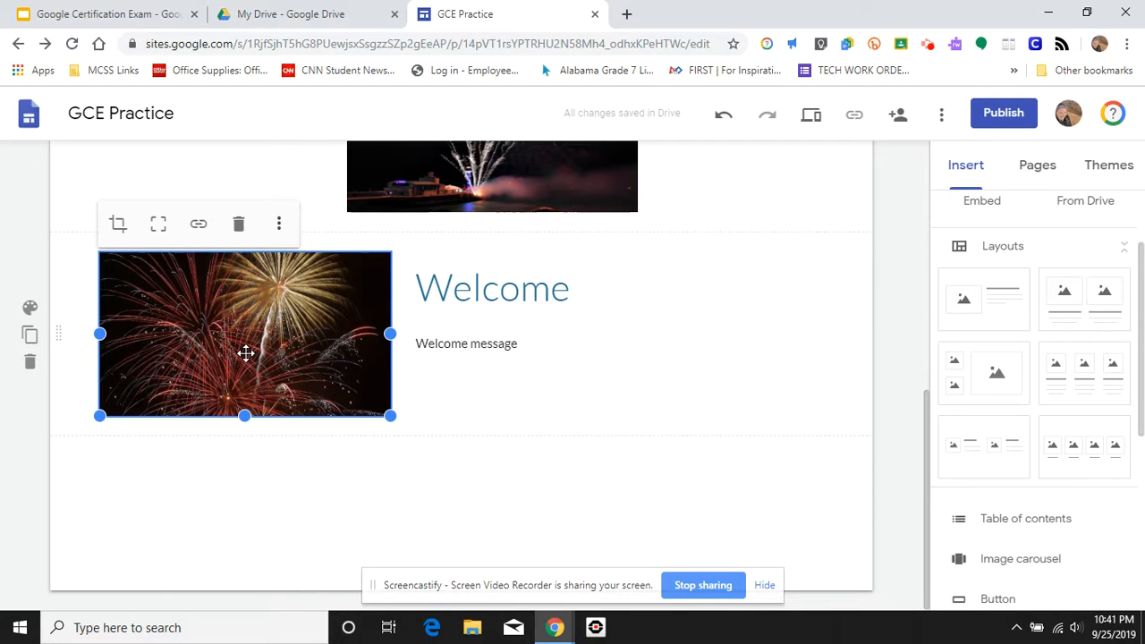
# Step: Reposition the Welcome image within its crop frame so the upper part of the picture shows, and apply the crop
pyautogui.doubleClick(246, 353)
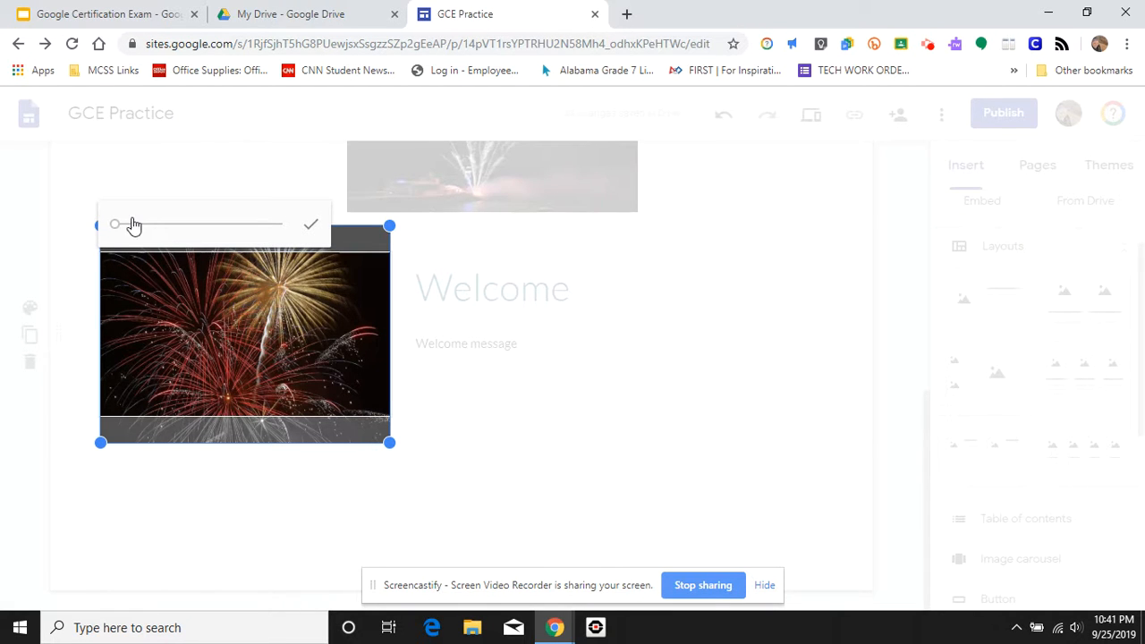
pyautogui.moveTo(115, 225); pyautogui.dragTo(69, 238)
pyautogui.moveTo(232, 319); pyautogui.dragTo(235, 353)
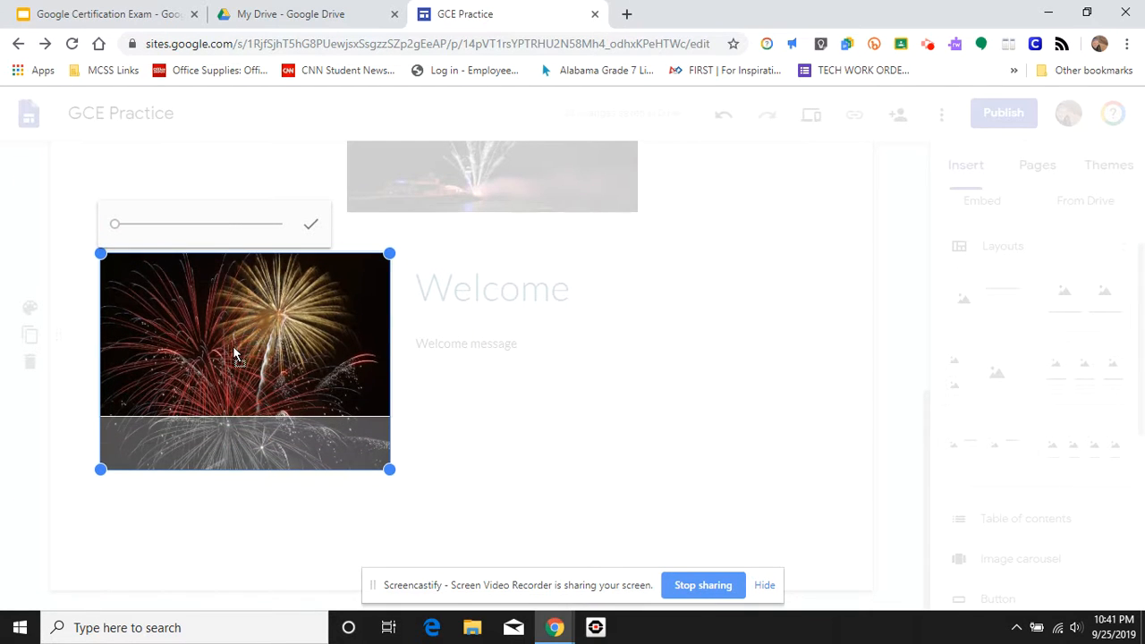
pyautogui.click(311, 227)
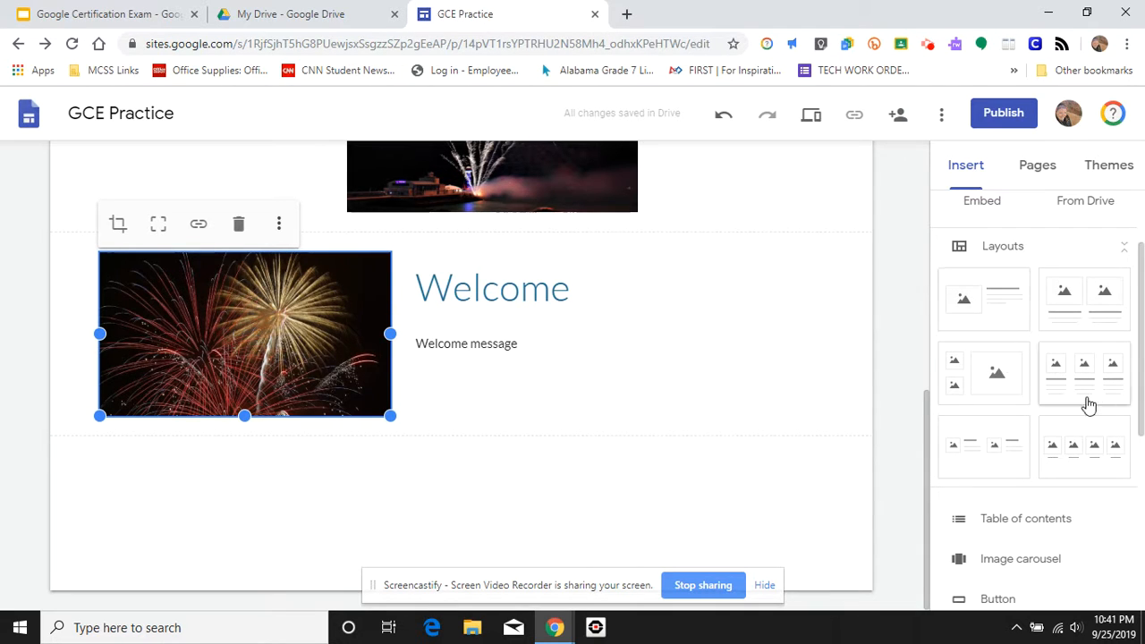
# Step: Add a new page named "Tutorials" to the site and stay on that page
pyautogui.scroll(-2, 1091, 429)
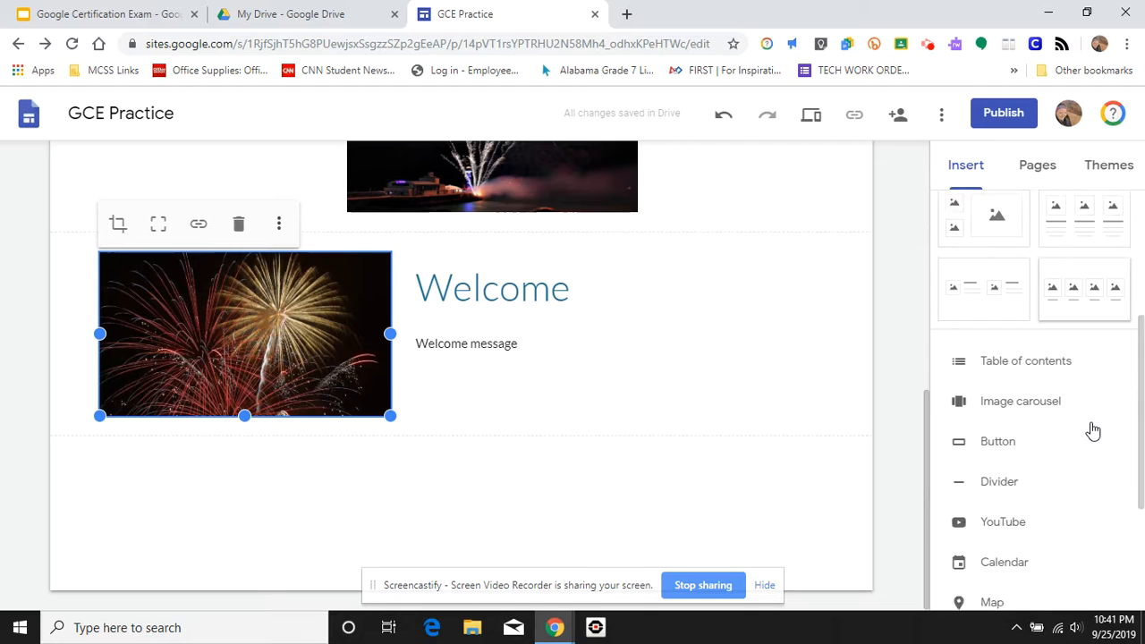
pyautogui.scroll(3, 1092, 430)
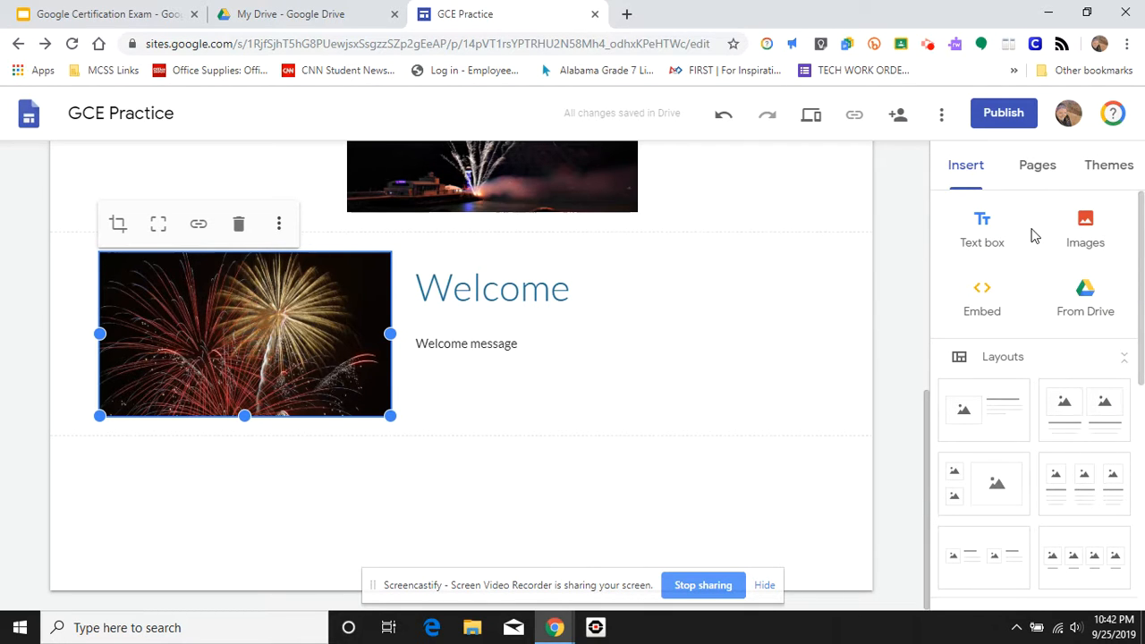
pyautogui.scroll(6, 749, 333)
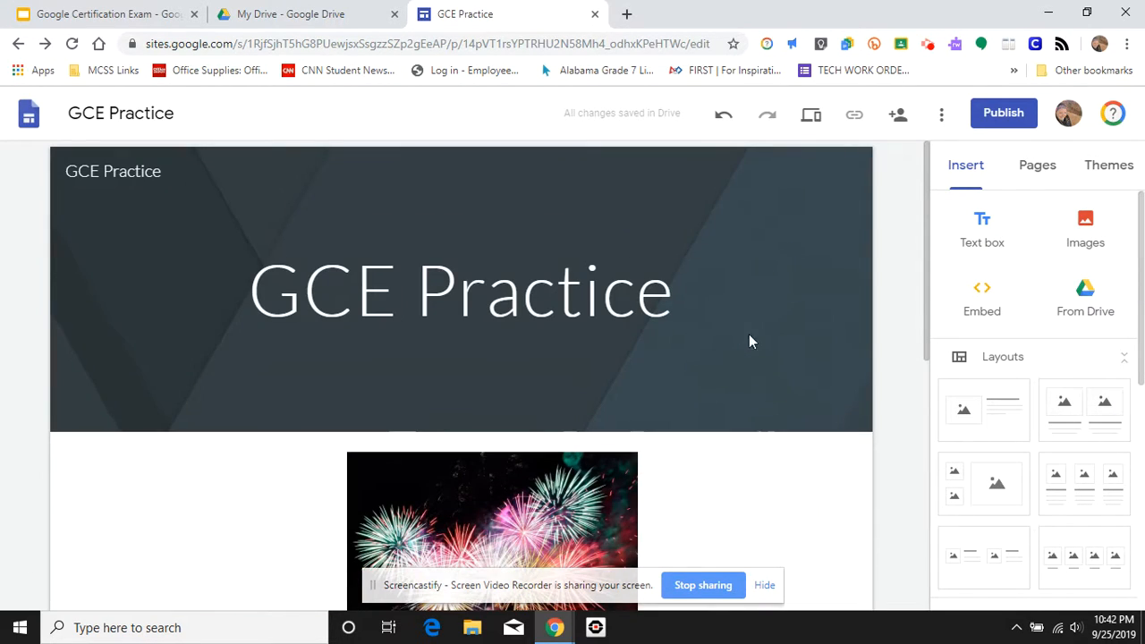
pyautogui.click(1050, 182)
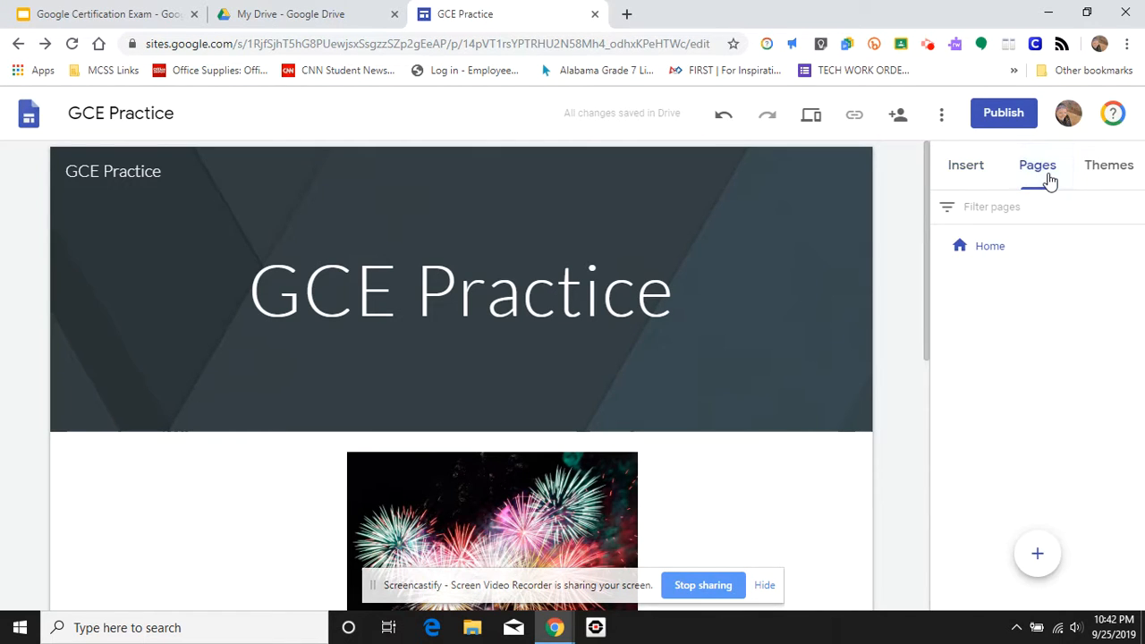
pyautogui.moveTo(1038, 551)
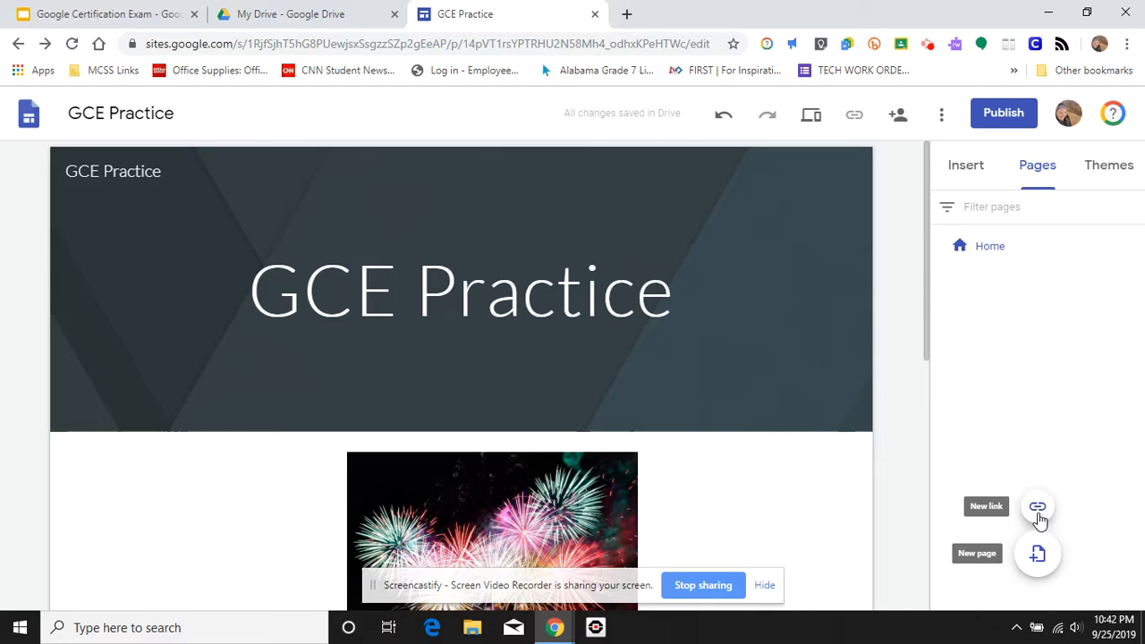
pyautogui.click(1037, 554)
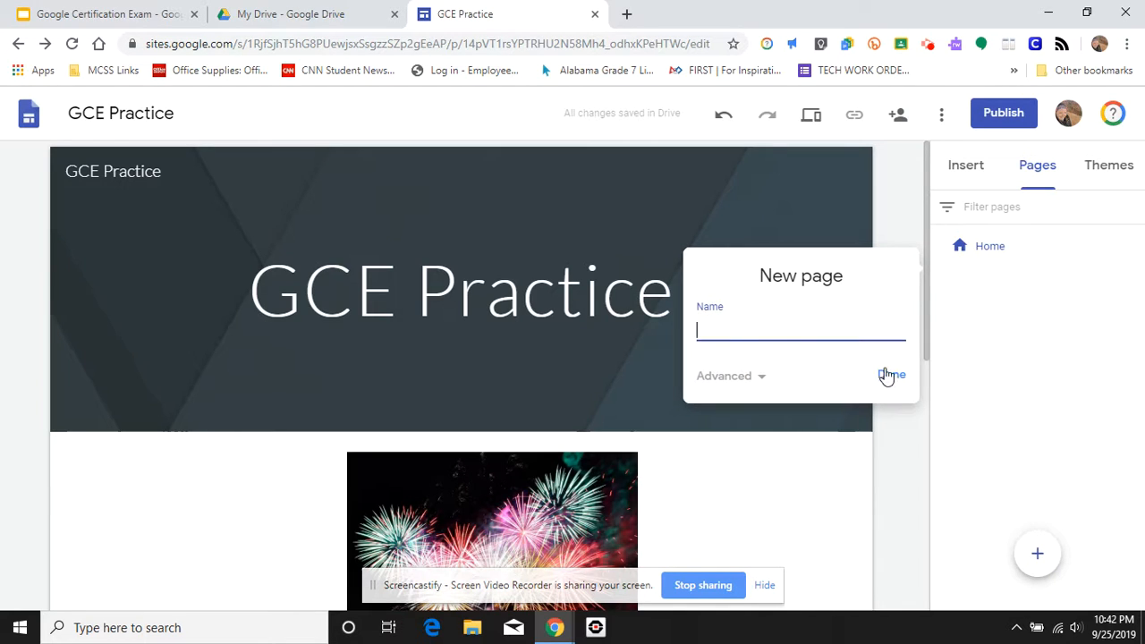
pyautogui.write('Hel')
pyautogui.click(888, 374)
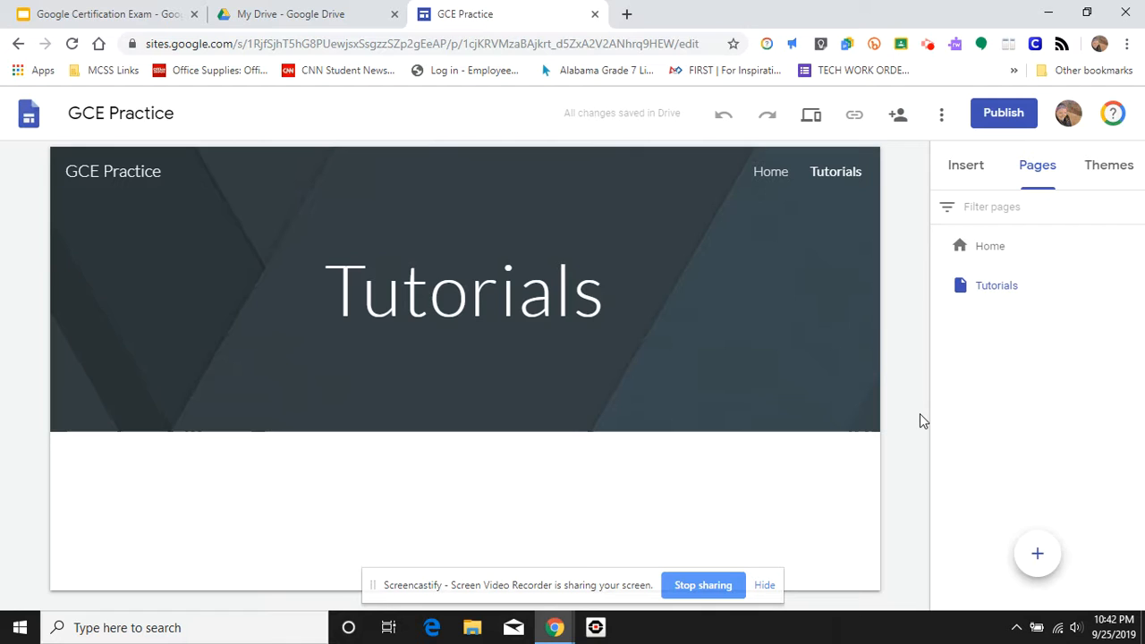
pyautogui.click(772, 175)
pyautogui.click(818, 176)
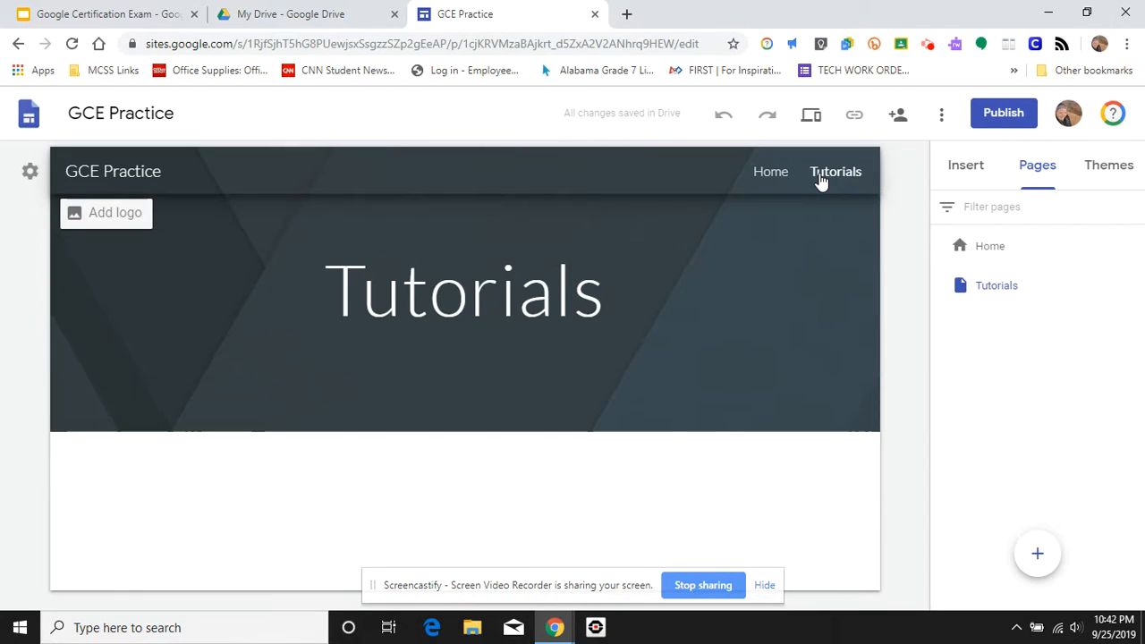
# Step: Try the Impression theme, but settle on the Diplomat theme in its dark indigo colour, the fifth swatch
pyautogui.click(1107, 168)
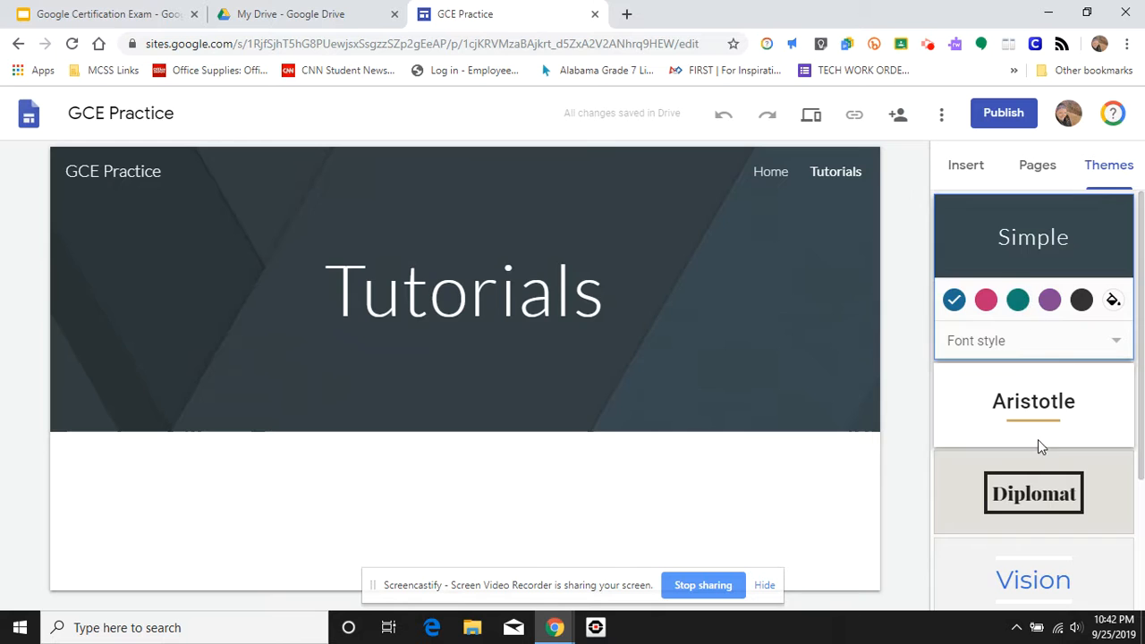
pyautogui.scroll(-2, 1037, 441)
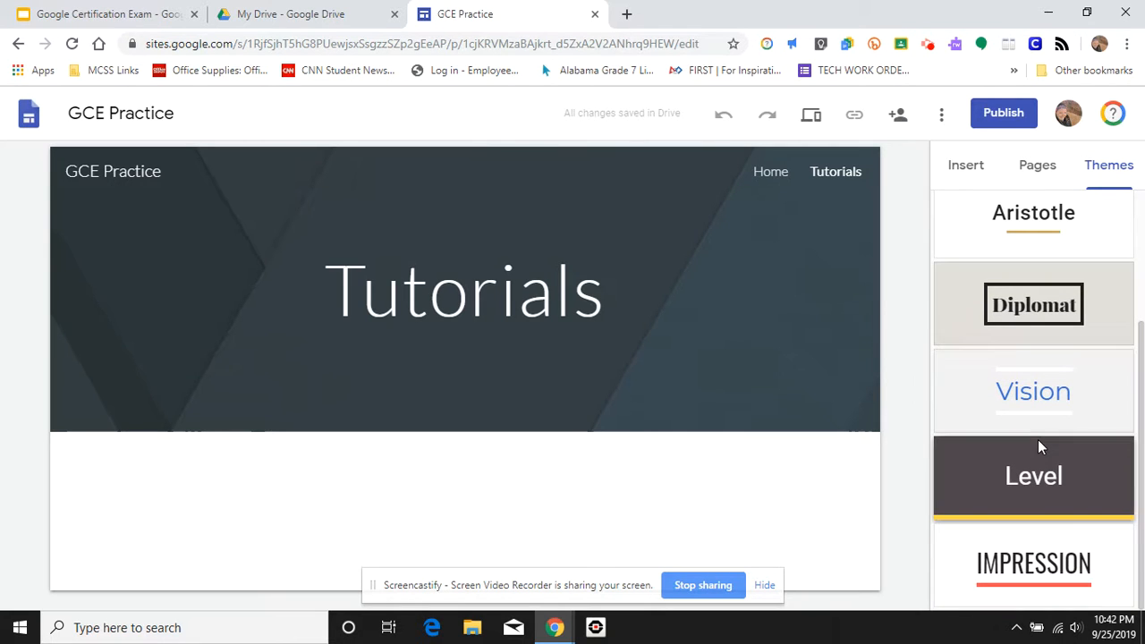
pyautogui.click(1029, 572)
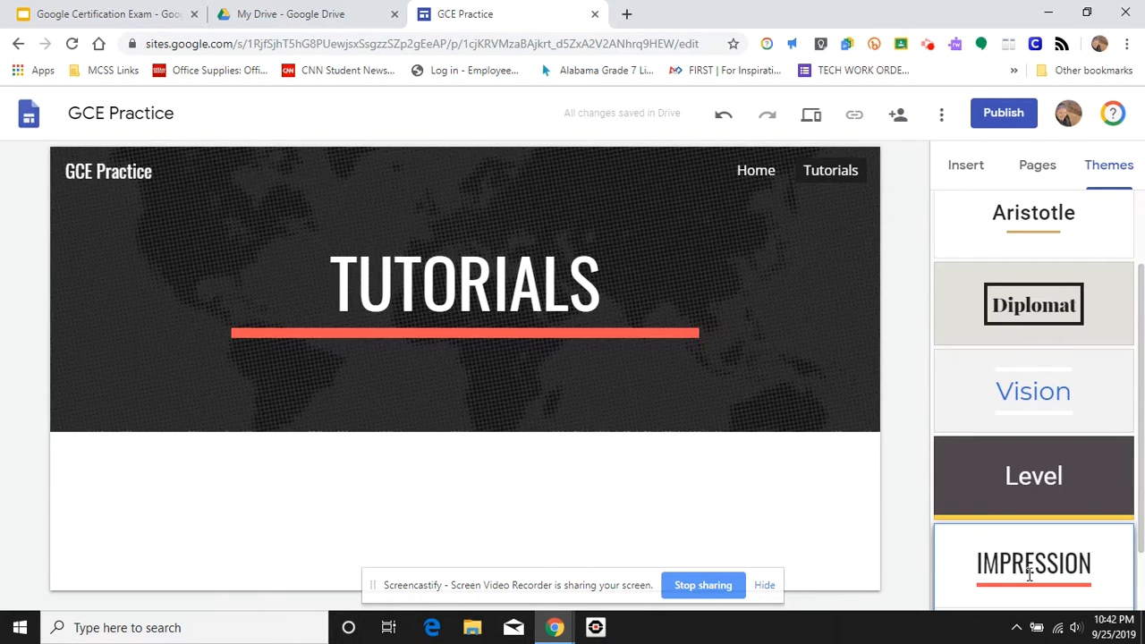
pyautogui.click(1040, 291)
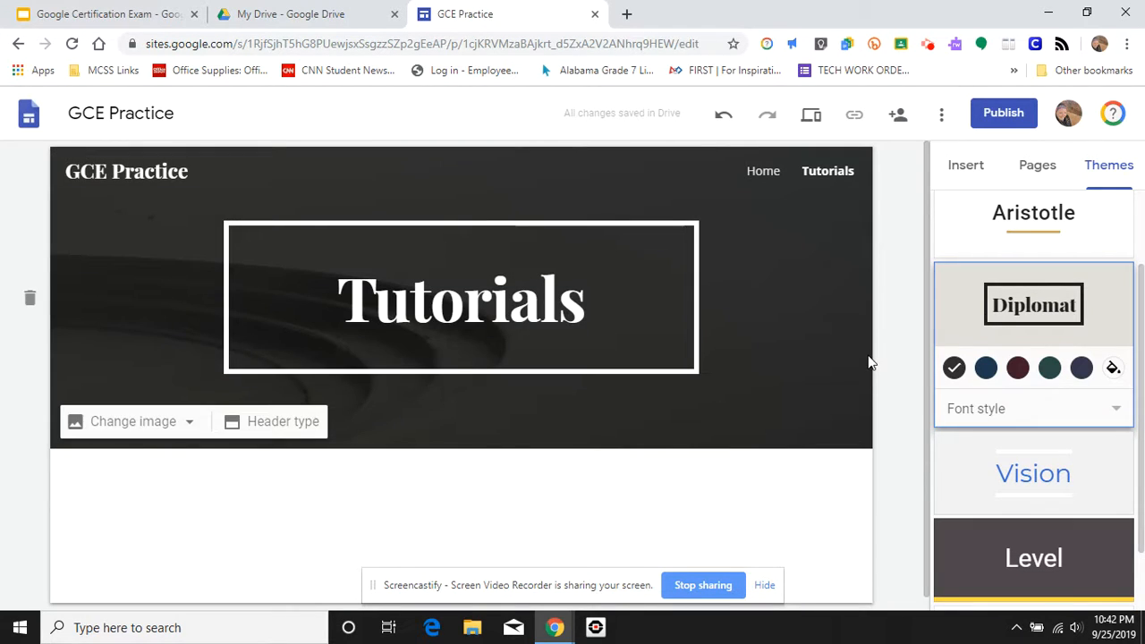
pyautogui.click(986, 370)
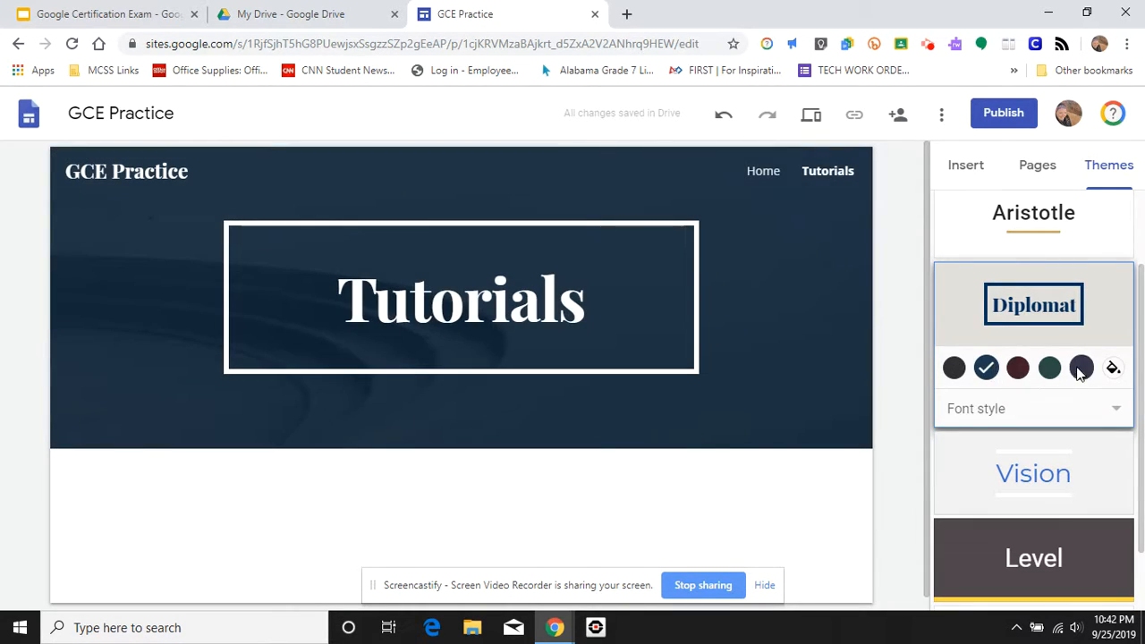
pyautogui.click(1081, 368)
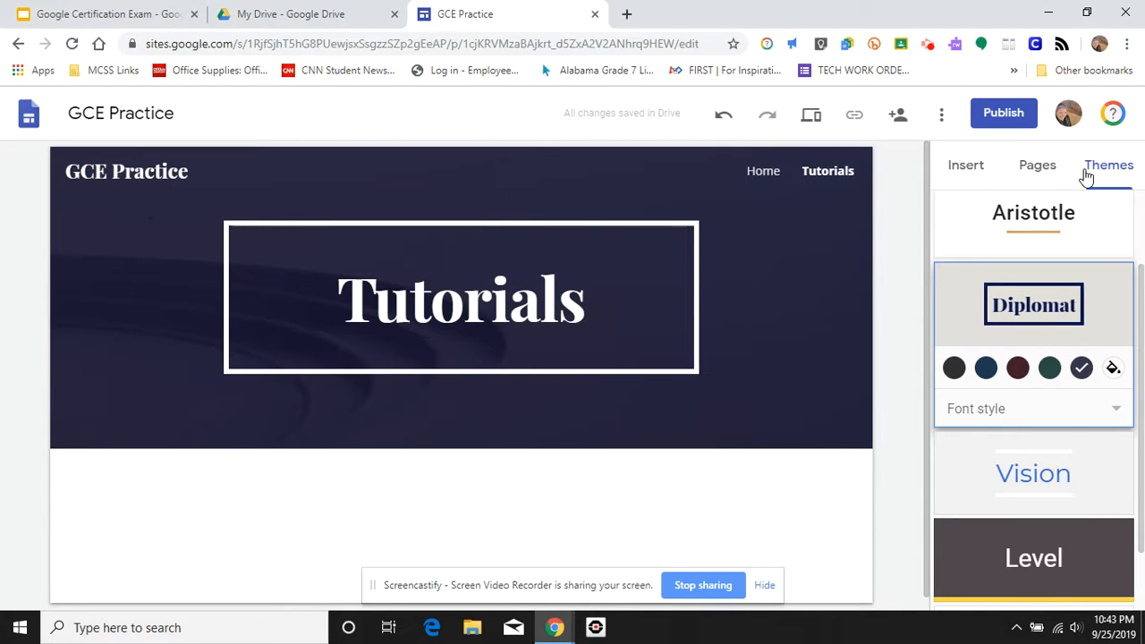
pyautogui.click(969, 169)
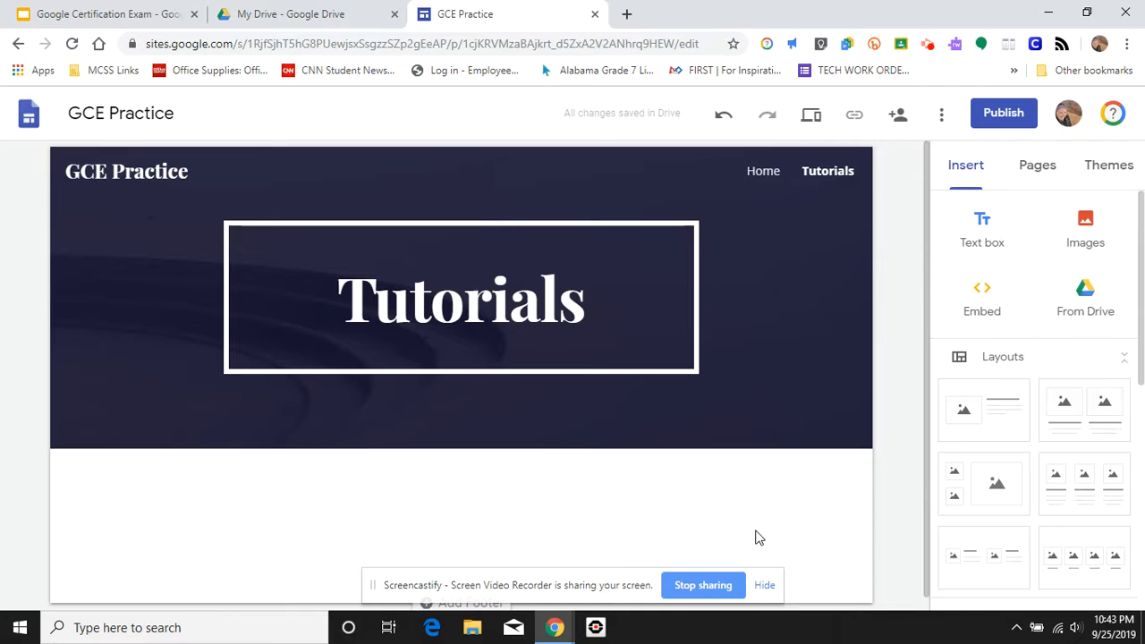
pyautogui.scroll(-1, 756, 538)
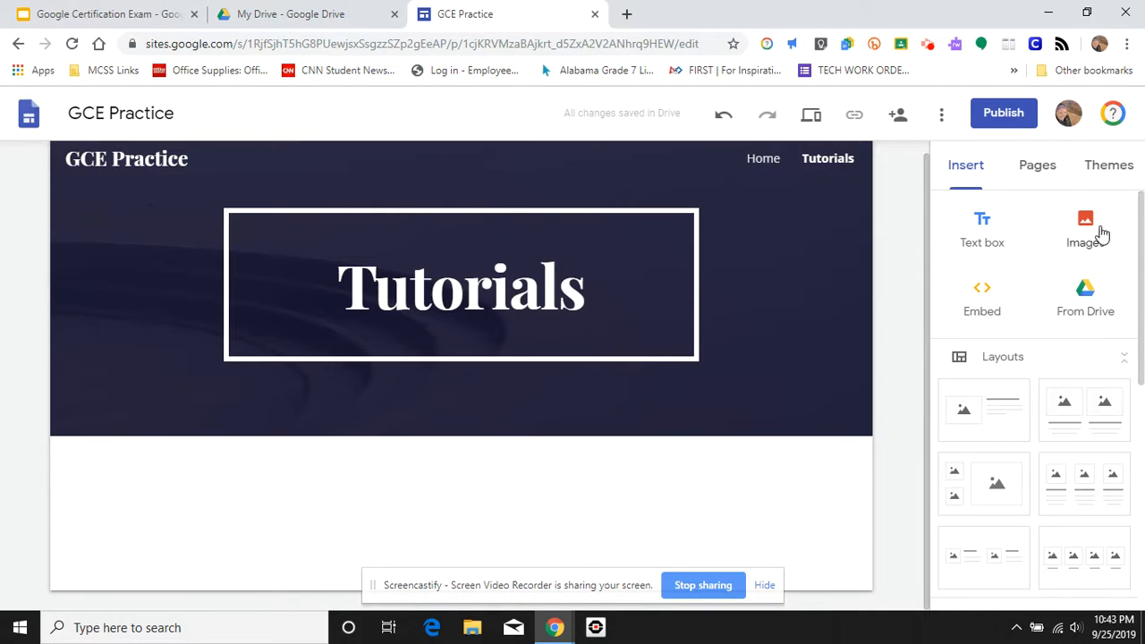
pyautogui.scroll(-5, 1107, 388)
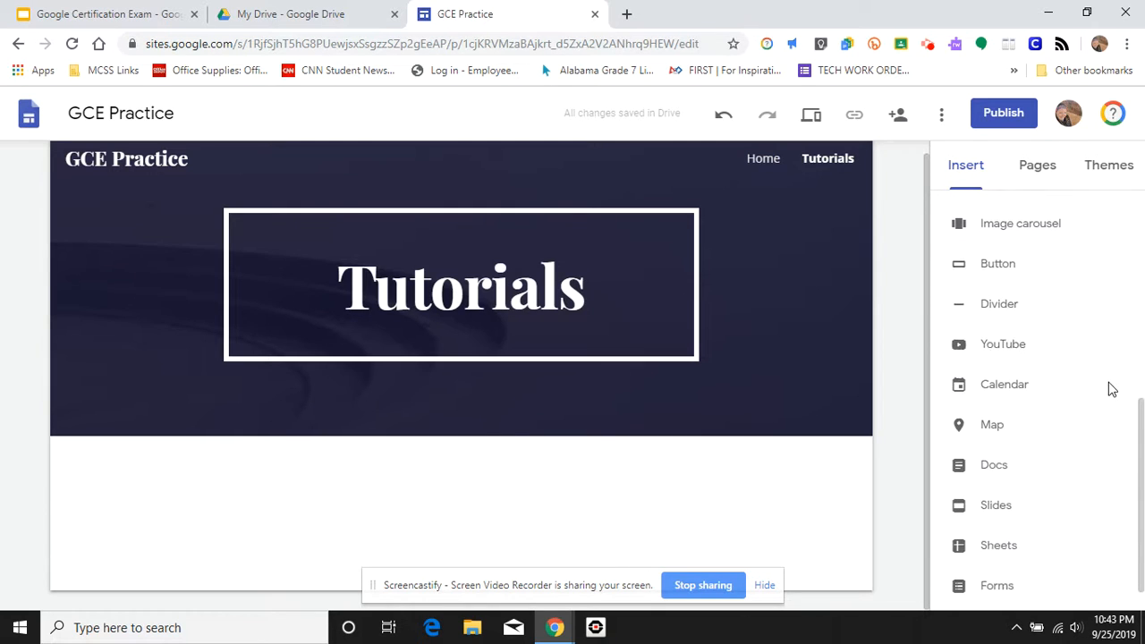
pyautogui.scroll(5, 1108, 388)
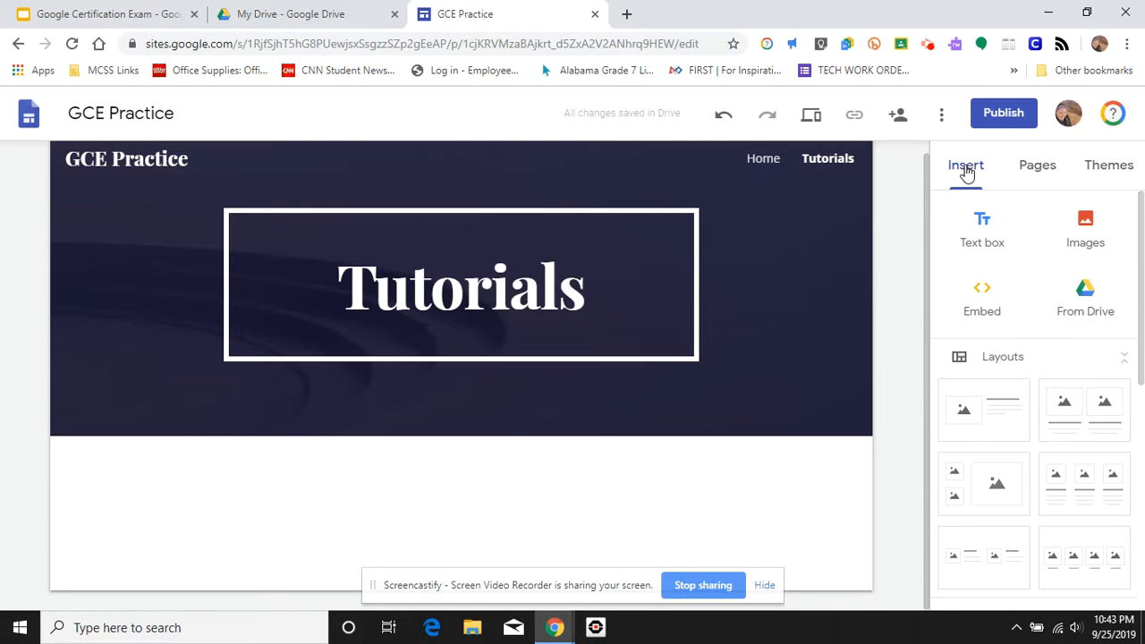
pyautogui.scroll(-3, 1040, 362)
pyautogui.scroll(-2, 1040, 362)
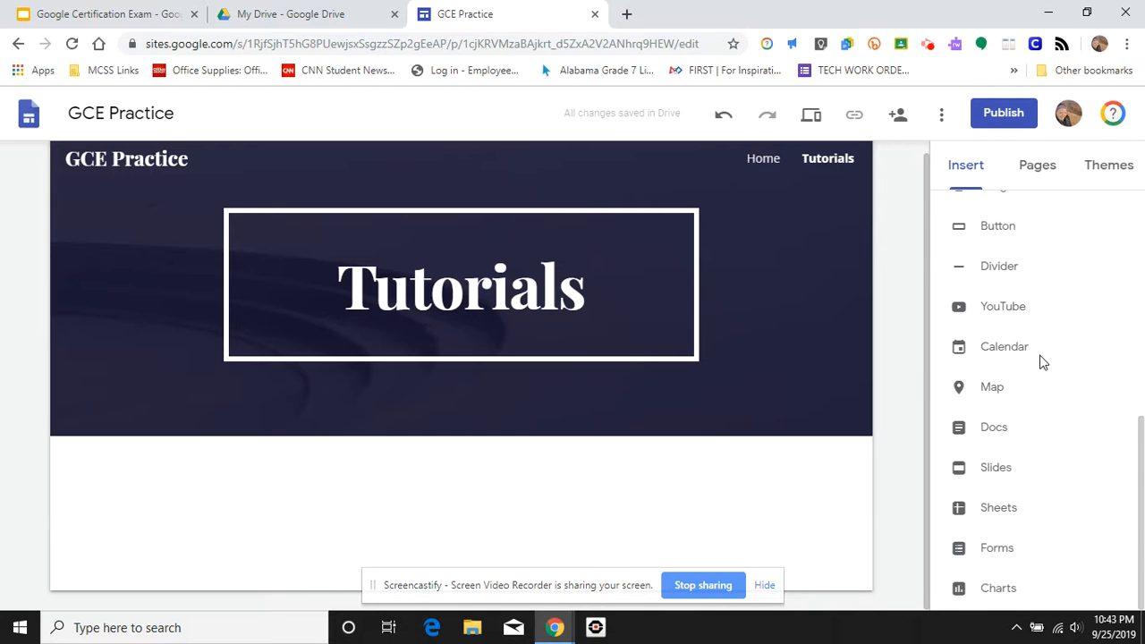
pyautogui.click(995, 309)
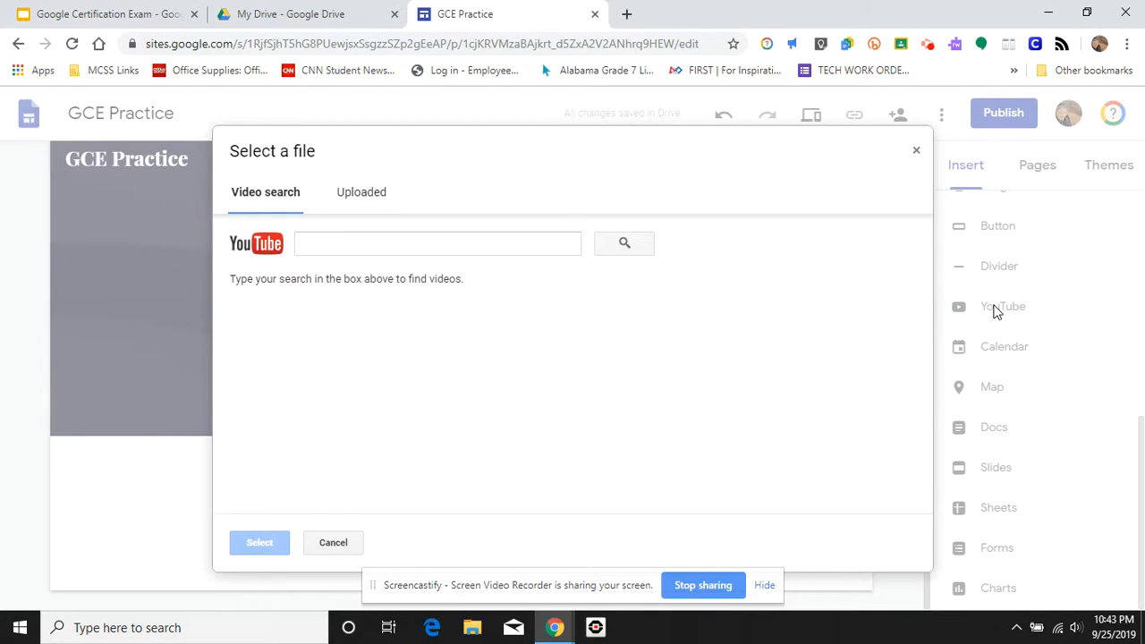
pyautogui.click(552, 248)
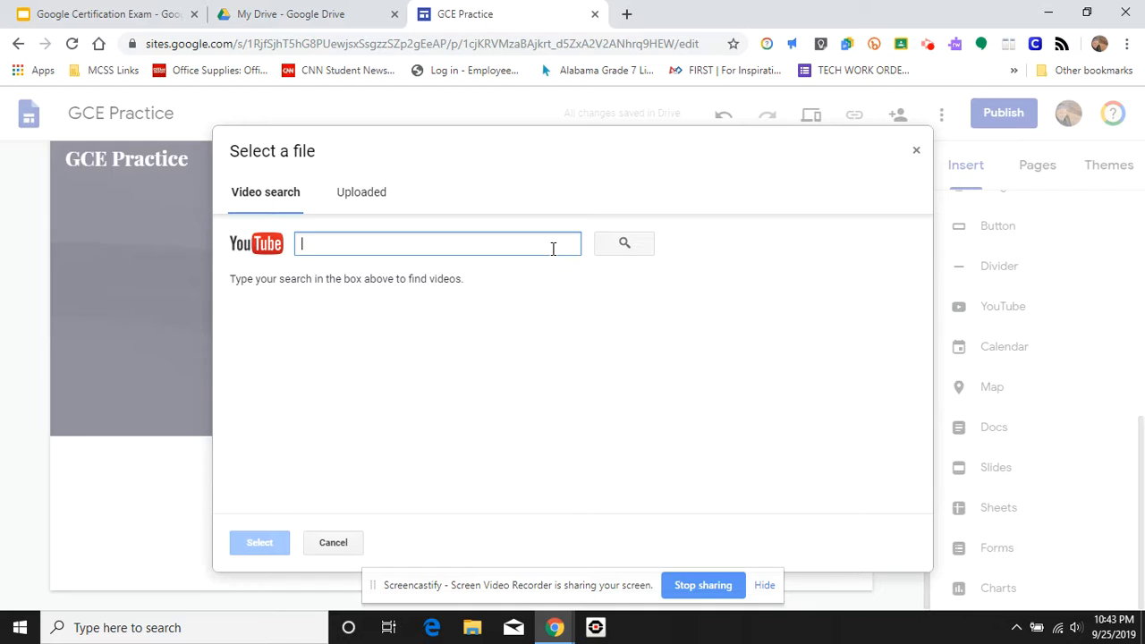
pyautogui.write('https://youtu.be/LtYJt9hrpSo')
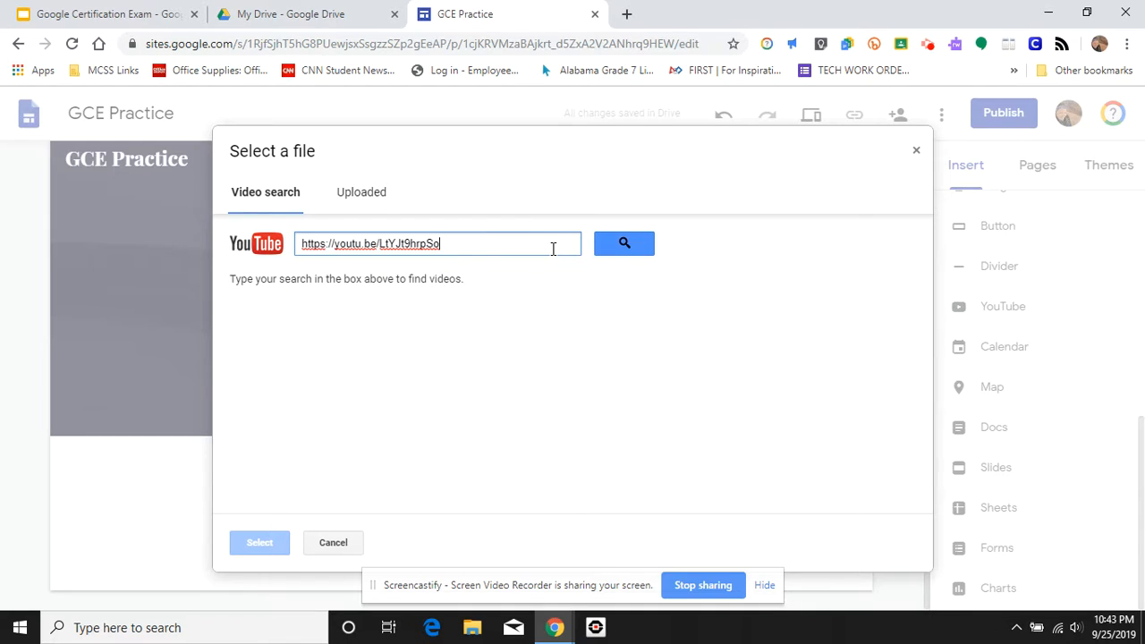
pyautogui.click(627, 249)
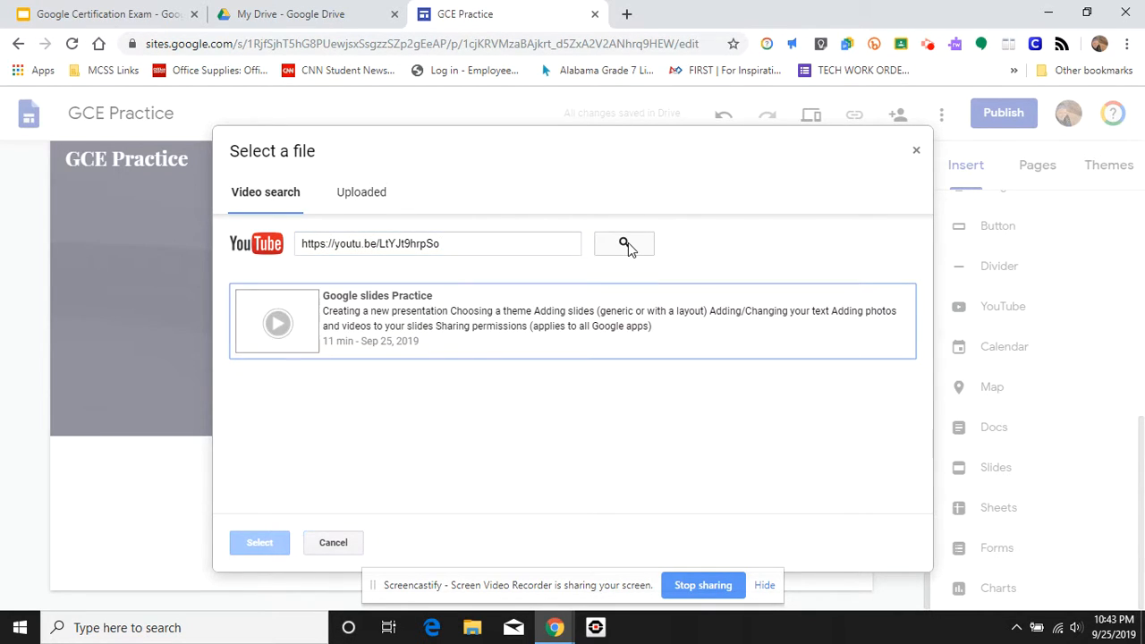
# Step: Insert the "Google slides Practice" video from the search results below the Tutorials header
pyautogui.click(456, 320)
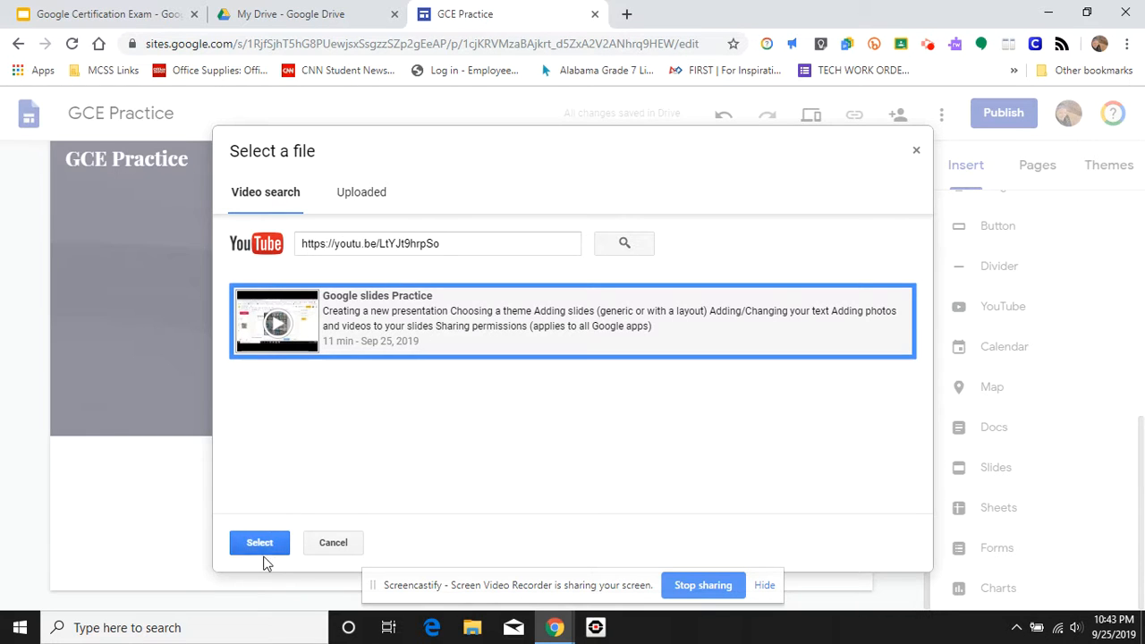
pyautogui.click(268, 543)
pyautogui.scroll(-3, 523, 497)
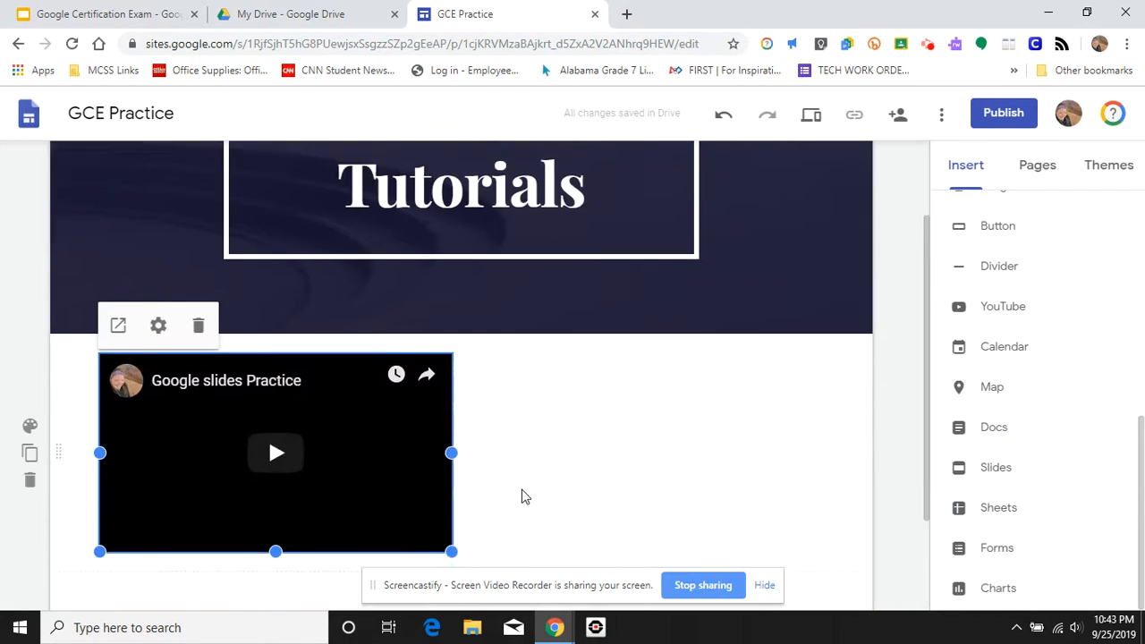
pyautogui.click(525, 411)
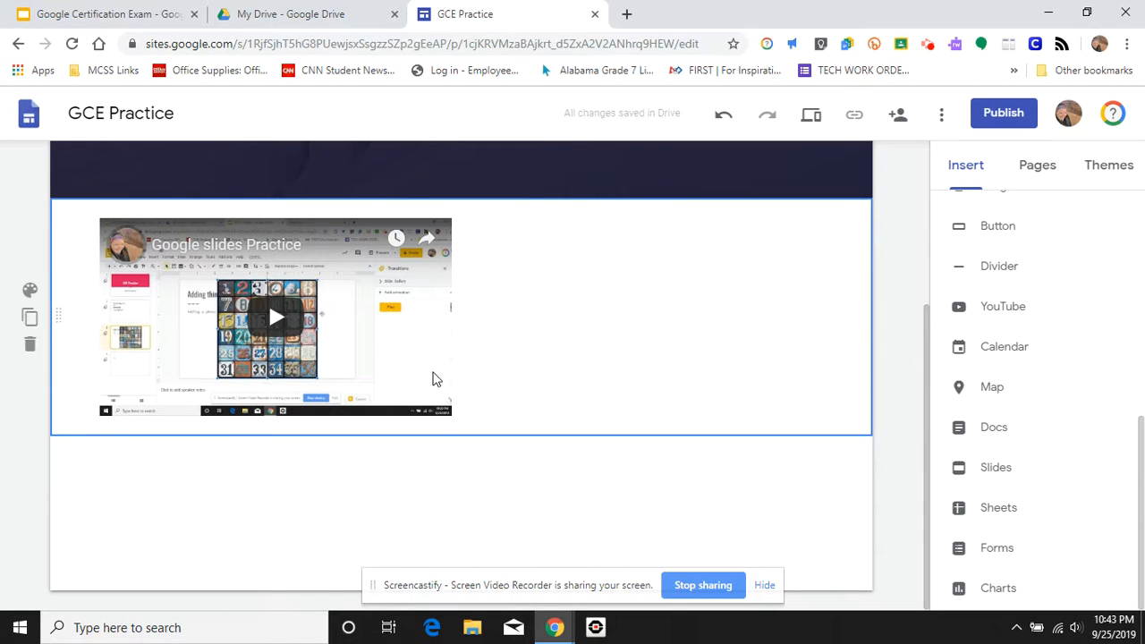
pyautogui.click(276, 320)
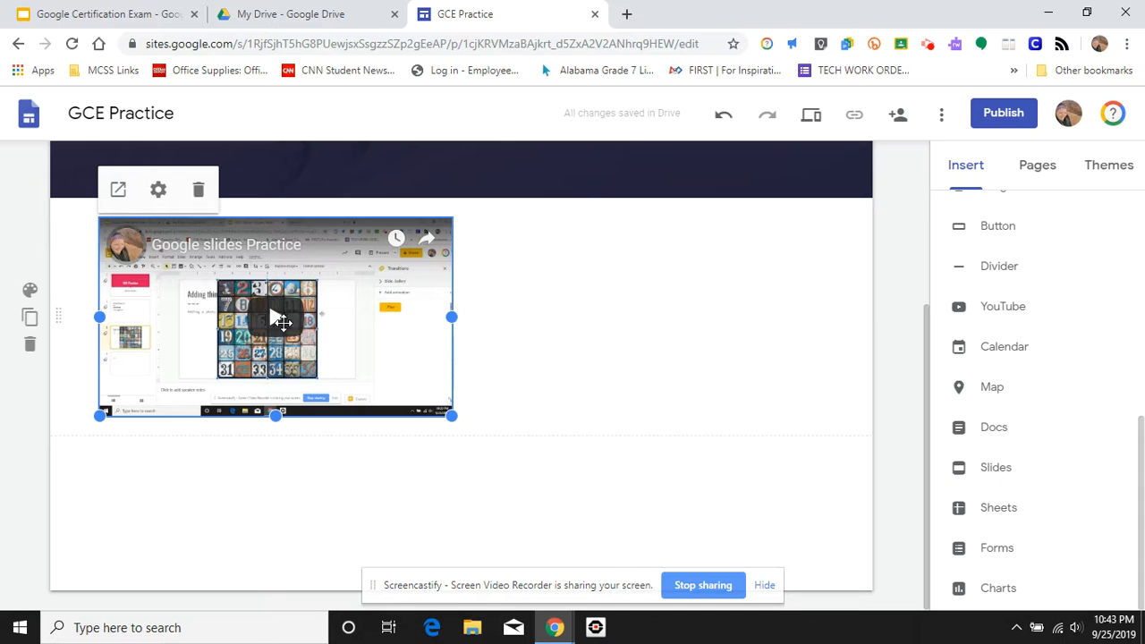
pyautogui.click(563, 486)
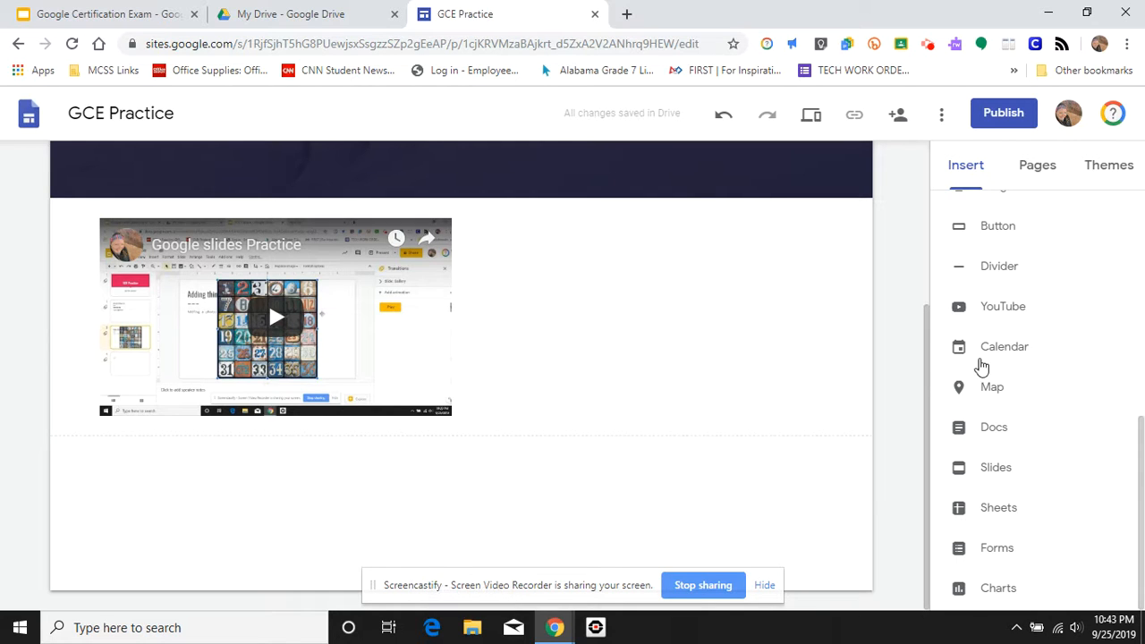
# Step: Add a text box, narrow it to the right half of the page, and place it beside the video
pyautogui.scroll(4, 1078, 316)
pyautogui.scroll(2, 1080, 316)
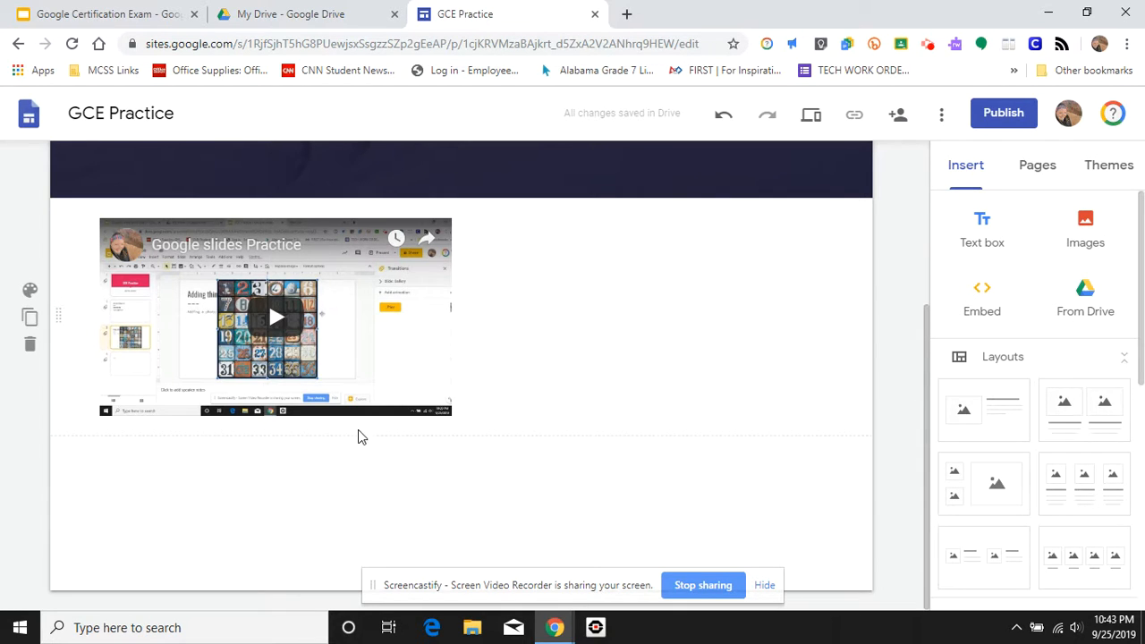
pyautogui.click(984, 226)
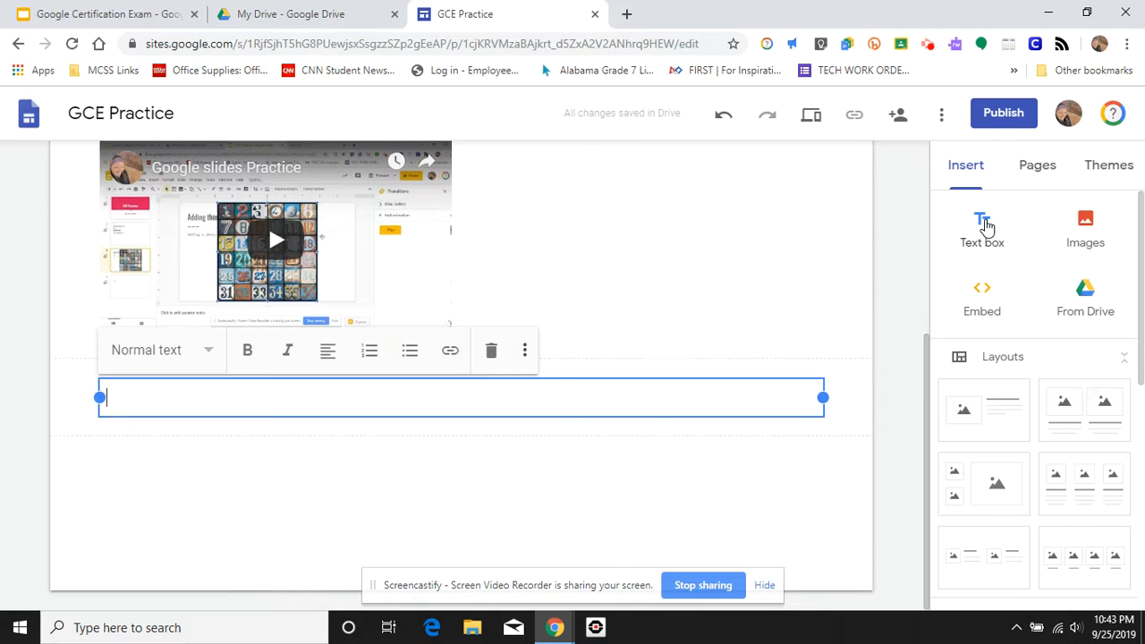
pyautogui.moveTo(105, 401); pyautogui.dragTo(456, 394)
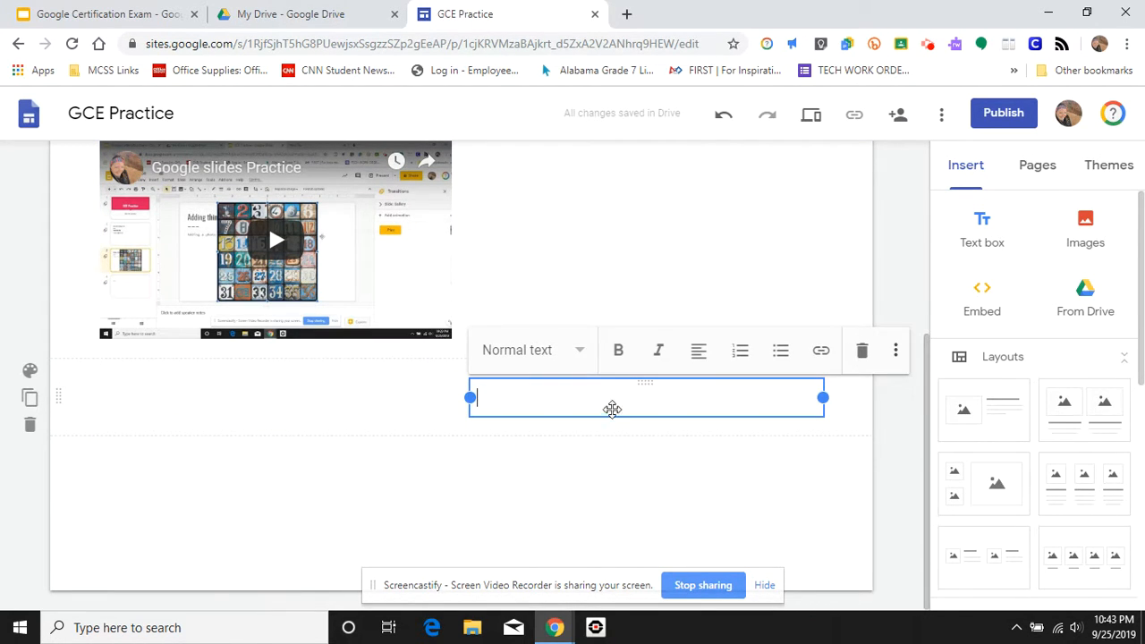
pyautogui.moveTo(611, 414); pyautogui.dragTo(605, 234)
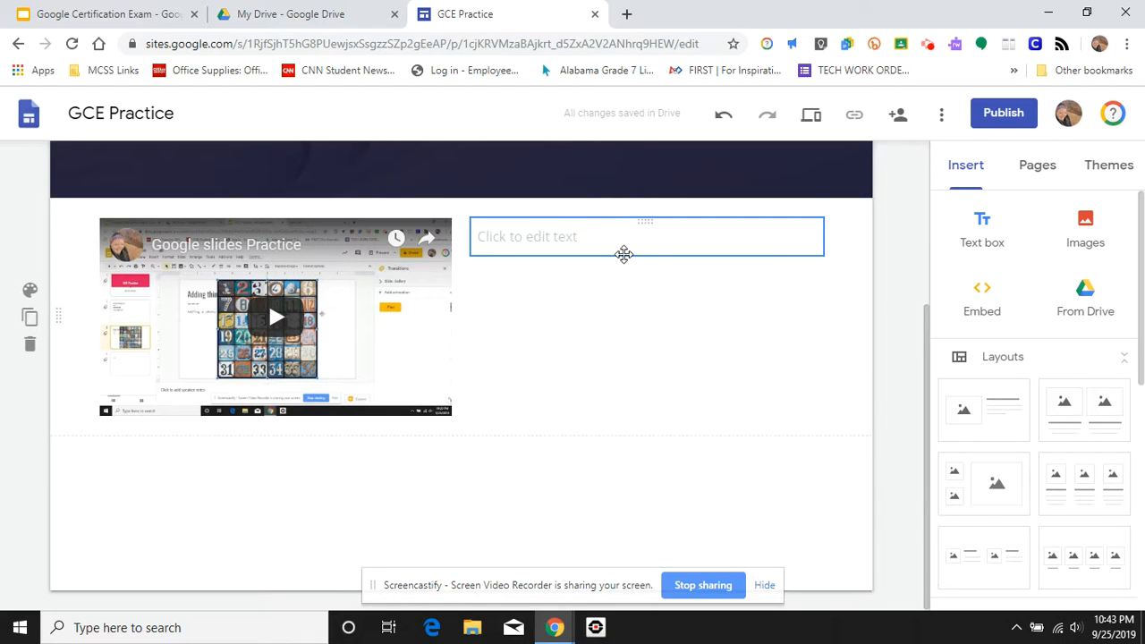
pyautogui.click(641, 238)
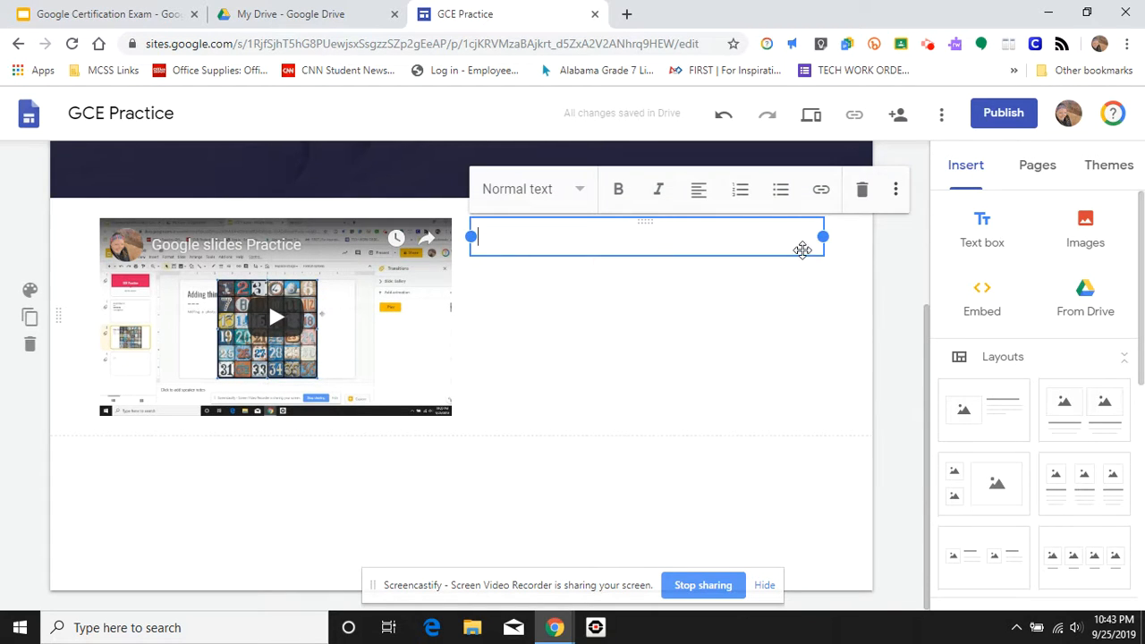
# Step: Try to make the text box beside the video taller with eight blank lines, and remove those lines
pyautogui.moveTo(821, 236); pyautogui.dragTo(817, 317)
pyautogui.press('Return')
pyautogui.press('Return')
pyautogui.press('Return')
pyautogui.press('Return')
pyautogui.press('Return')
pyautogui.press('Return')
pyautogui.press('Return')
pyautogui.press('Return')
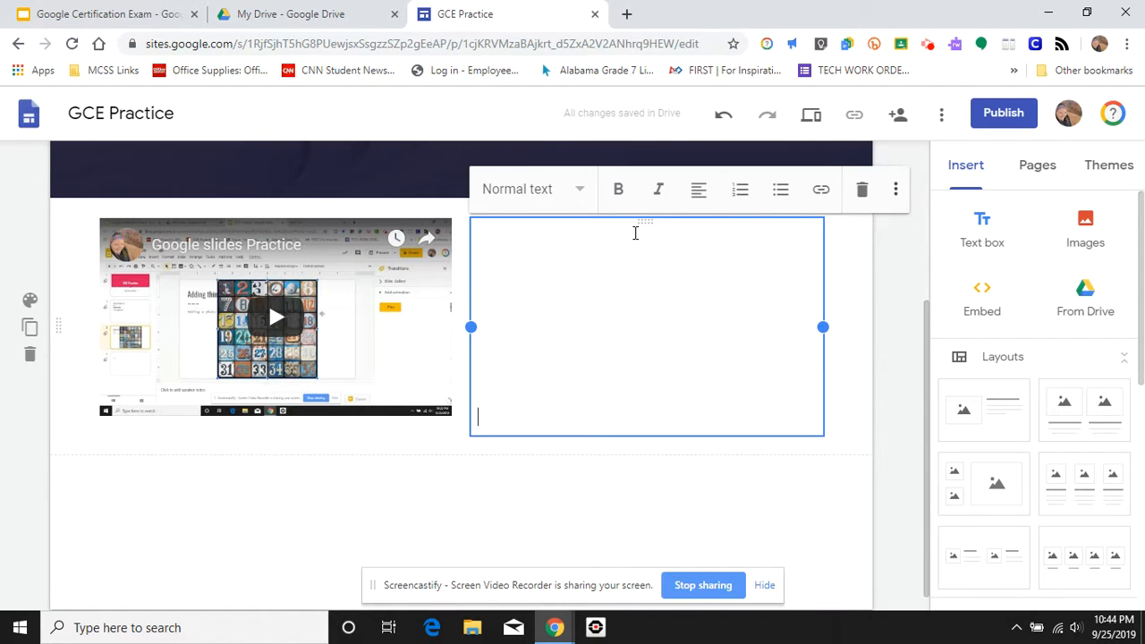
pyautogui.press('BackSpace')
pyautogui.press('BackSpace')
pyautogui.press('BackSpace')
pyautogui.press('BackSpace')
pyautogui.press('BackSpace')
pyautogui.press('BackSpace')
pyautogui.press('BackSpace')
pyautogui.press('BackSpace')
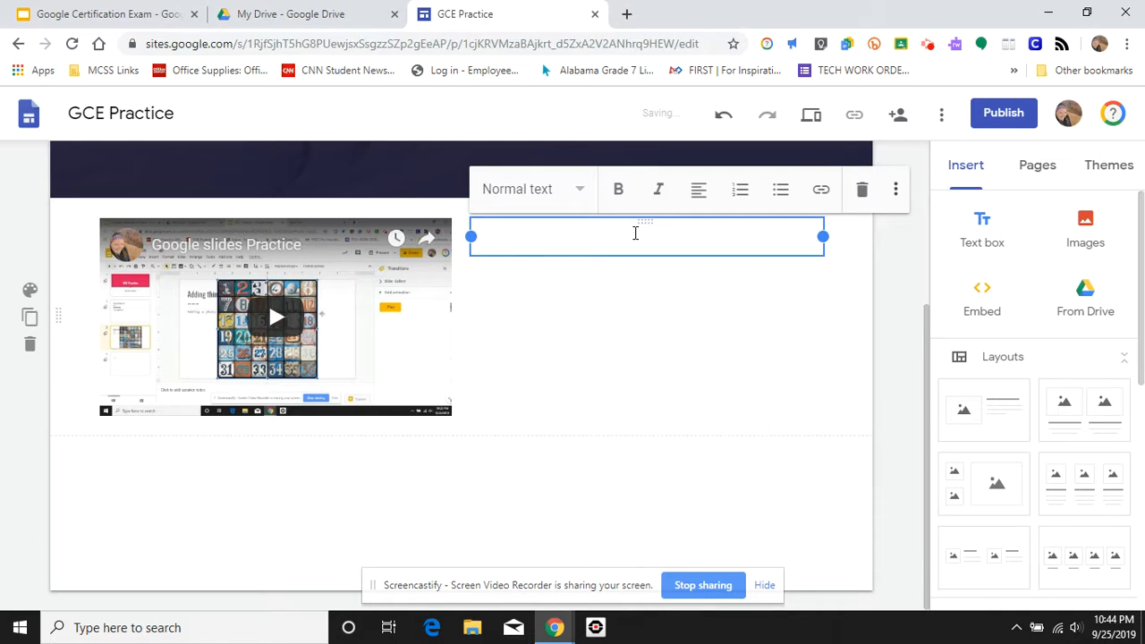
# Step: Enter "Google Slide Practice" as the text beside the video
pyautogui.write('Google Slide Pe')
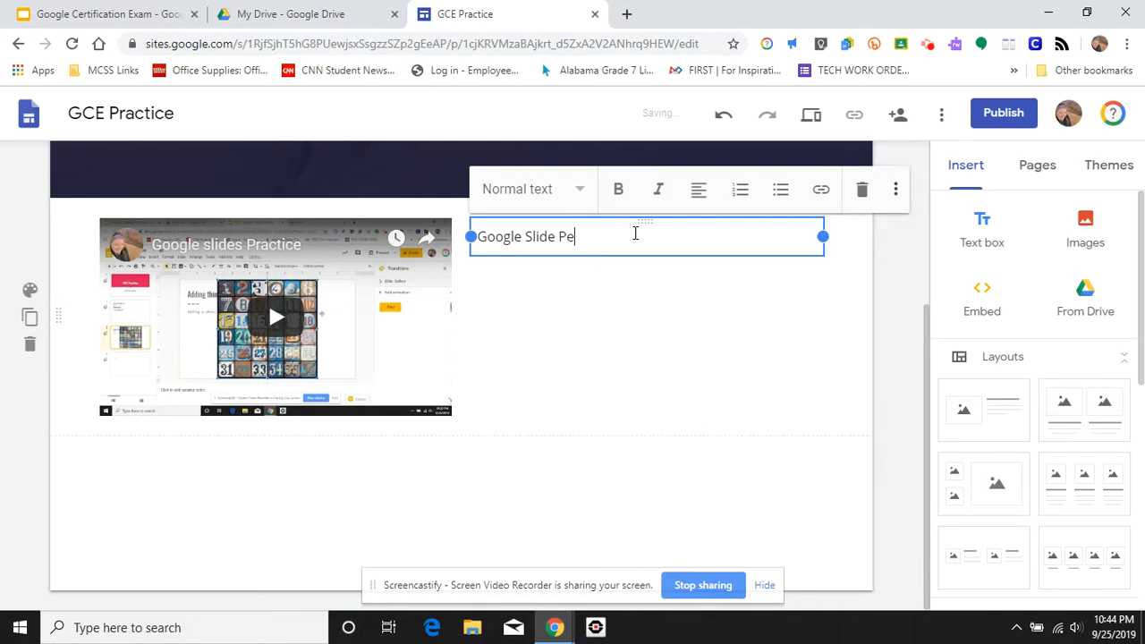
pyautogui.press('BackSpace')
pyautogui.write('ractice')
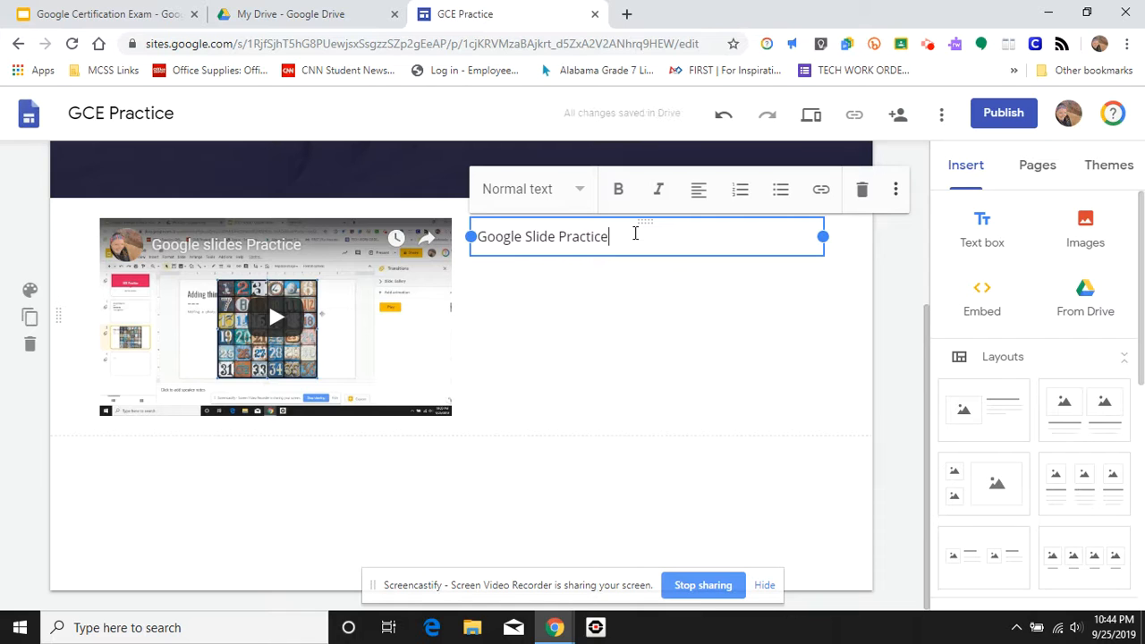
pyautogui.click(630, 355)
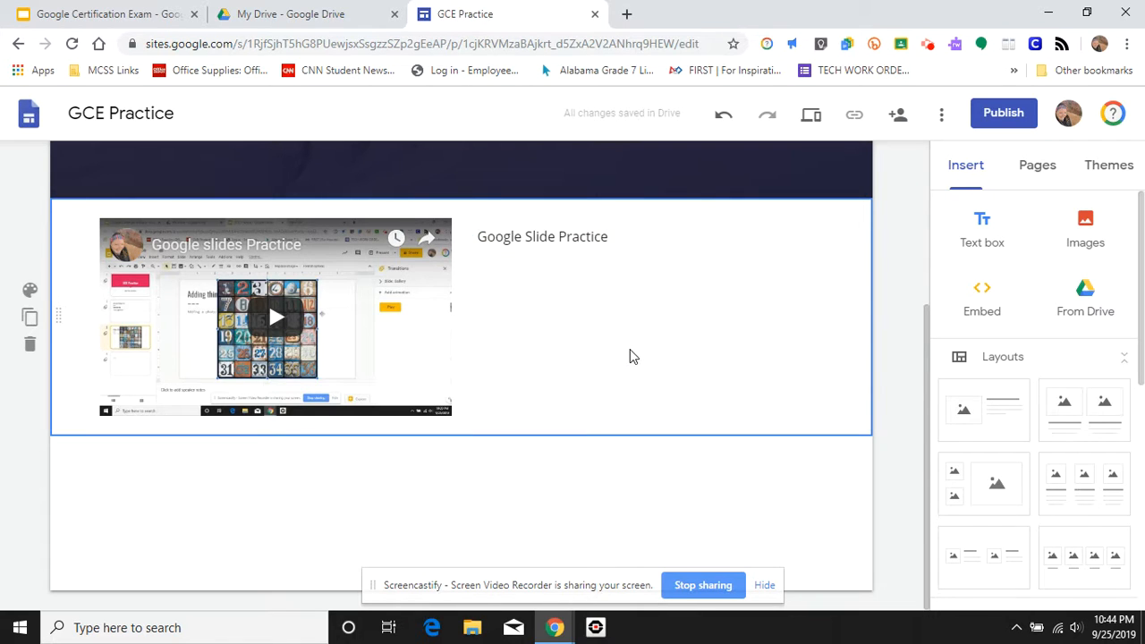
pyautogui.scroll(3, 806, 338)
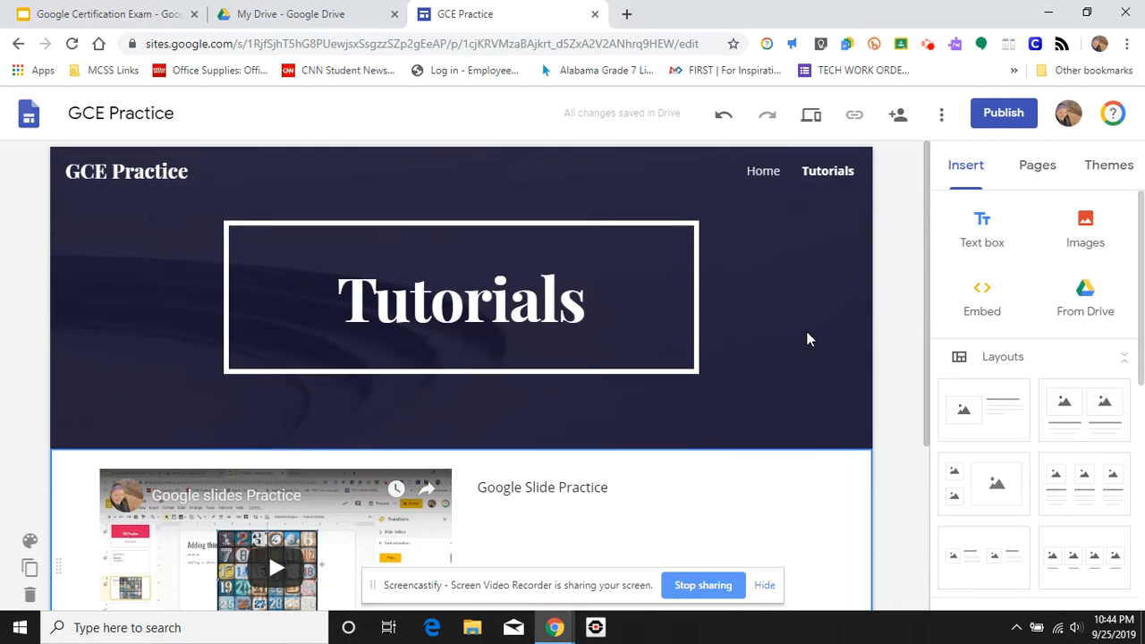
pyautogui.scroll(-3, 806, 334)
pyautogui.click(775, 502)
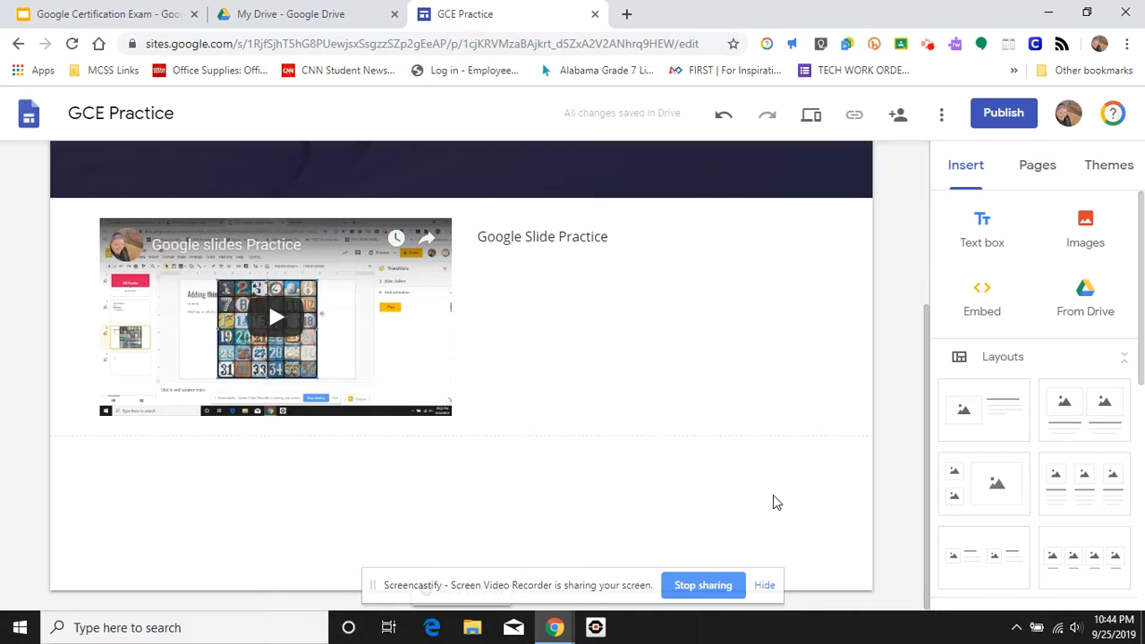
pyautogui.scroll(3, 772, 495)
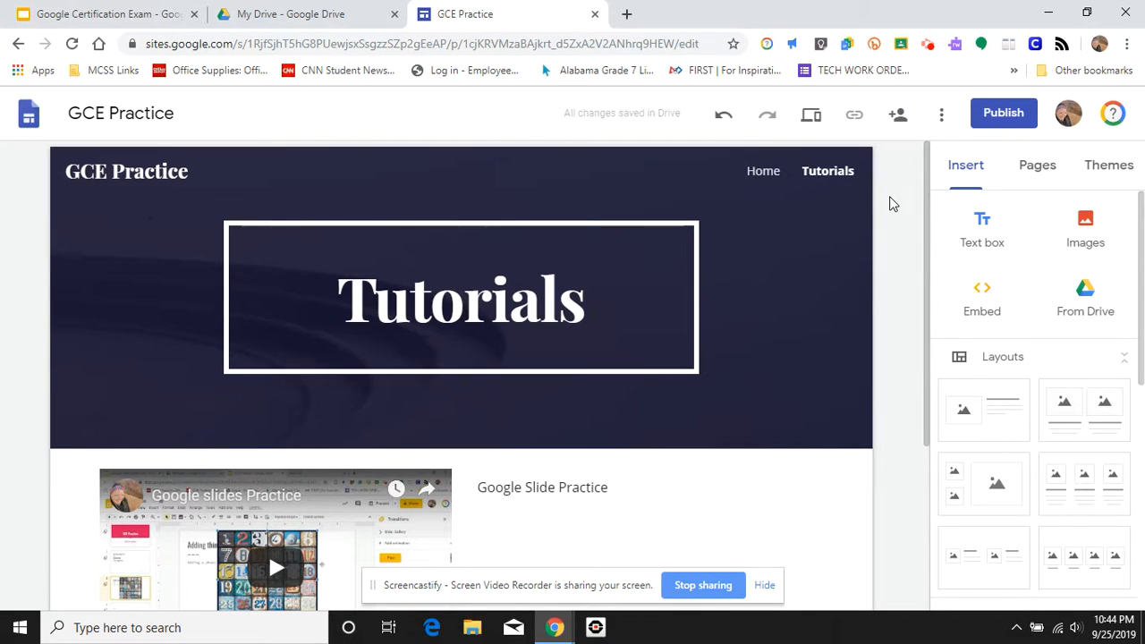
pyautogui.moveTo(765, 242)
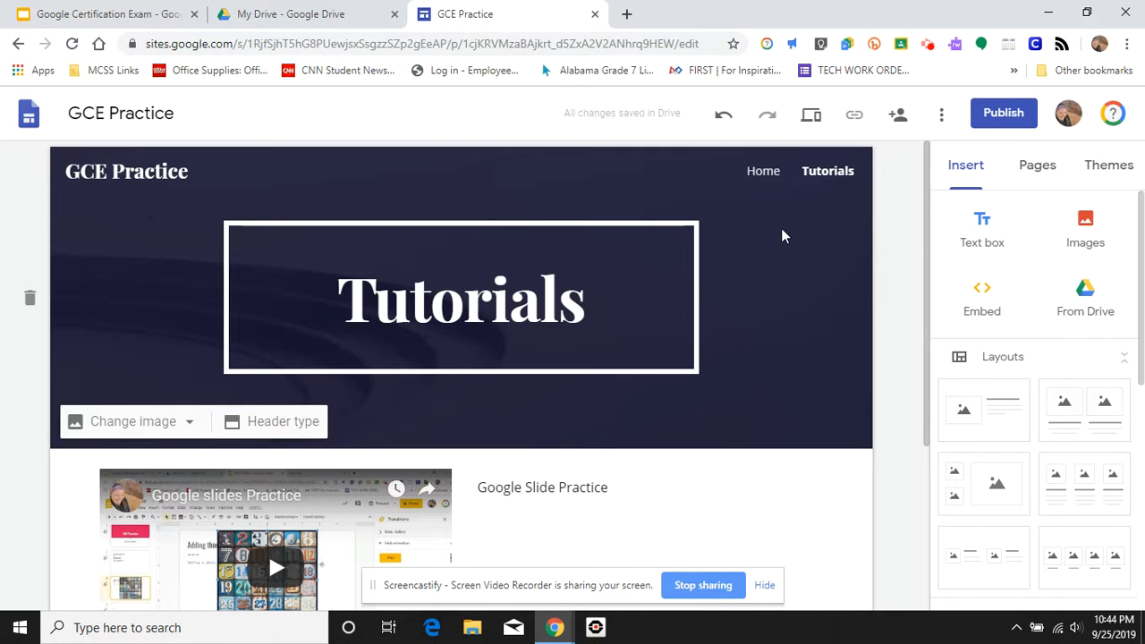
# Step: Add a new page named "Documents" to the site
pyautogui.click(1047, 172)
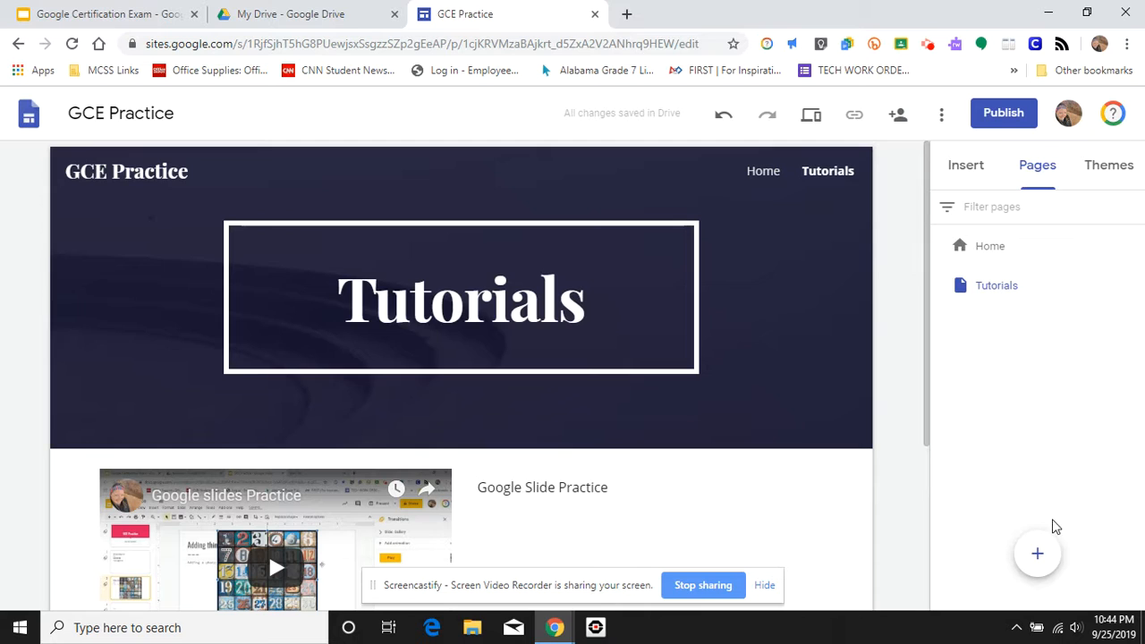
pyautogui.click(1039, 558)
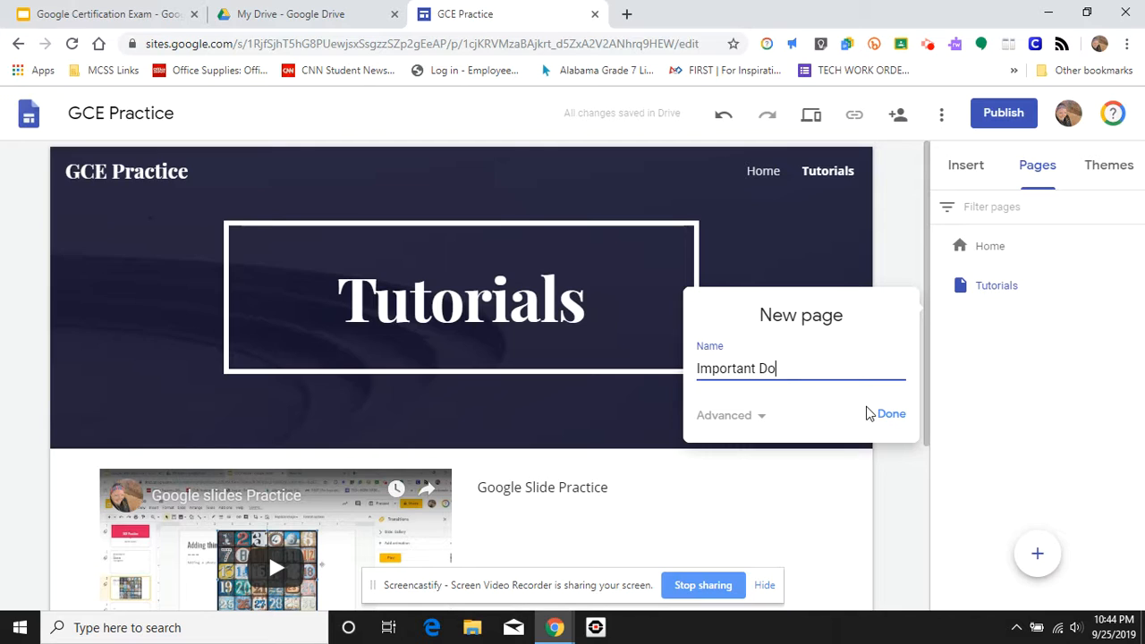
pyautogui.press('BackSpace')
pyautogui.press('BackSpace')
pyautogui.press('BackSpace')
pyautogui.press('BackSpace')
pyautogui.press('BackSpace')
pyautogui.press('BackSpace')
pyautogui.press('BackSpace')
pyautogui.press('BackSpace')
pyautogui.press('BackSpace')
pyautogui.press('BackSpace')
pyautogui.click(890, 414)
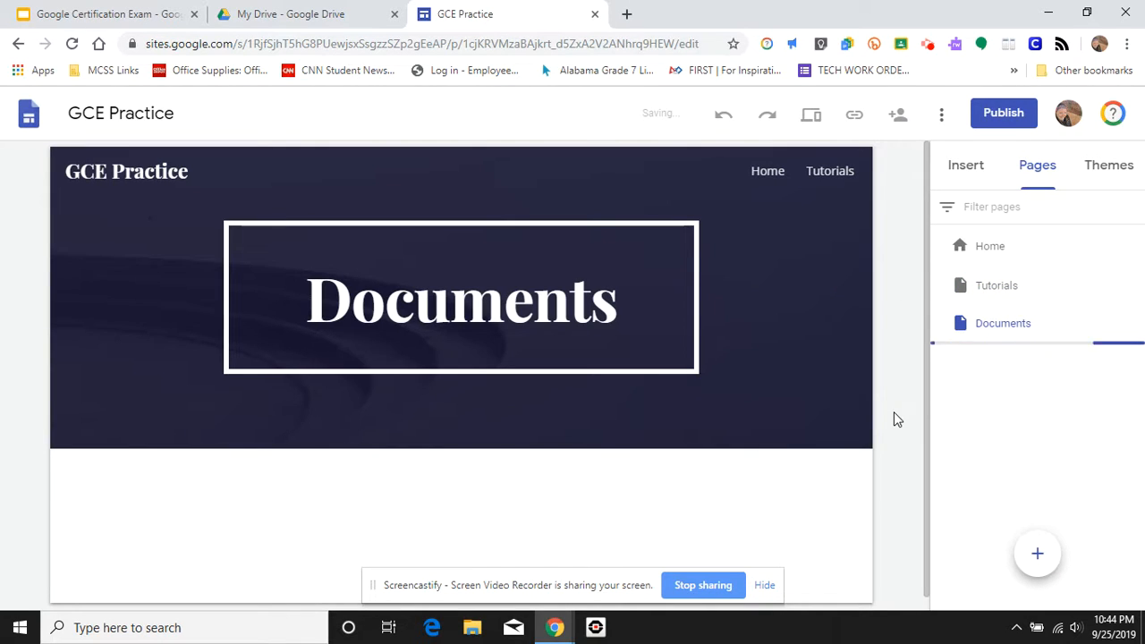
pyautogui.click(1118, 167)
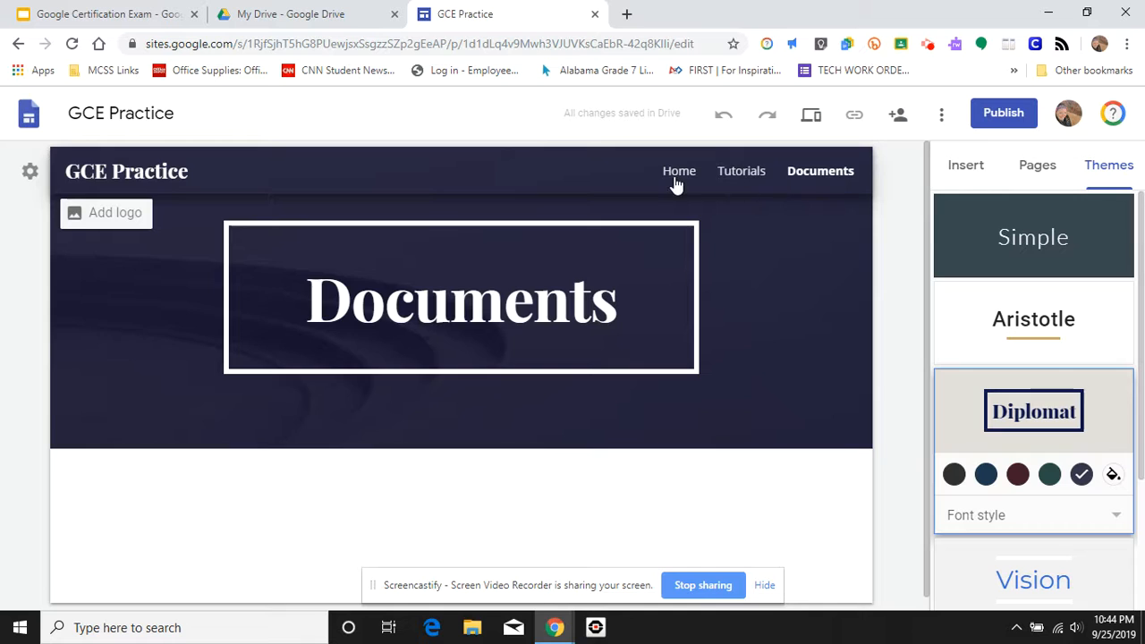
pyautogui.click(673, 175)
pyautogui.click(832, 174)
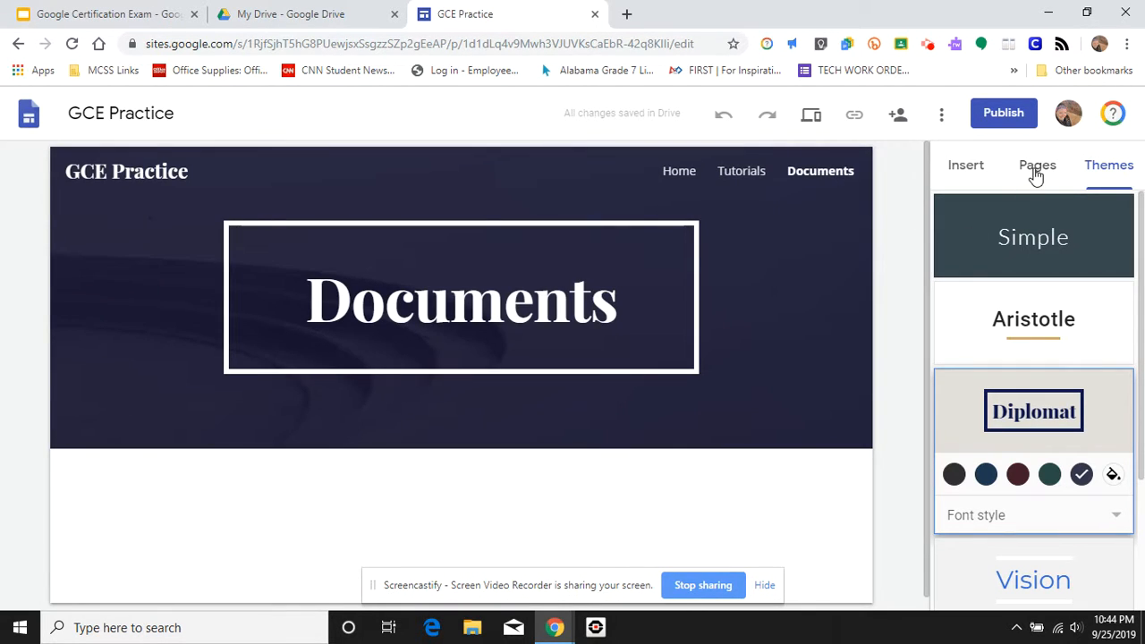
# Step: Open the Google Drive file picker to insert a file on the Documents page
pyautogui.click(972, 170)
pyautogui.scroll(-1, 855, 339)
pyautogui.scroll(1, 855, 340)
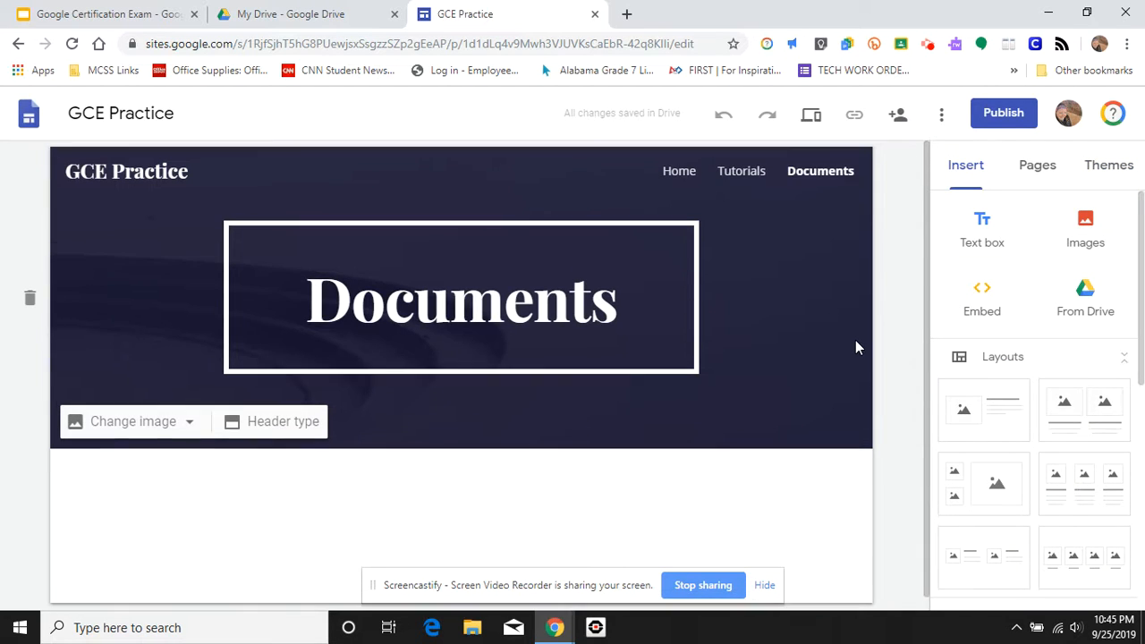
pyautogui.scroll(-1, 847, 204)
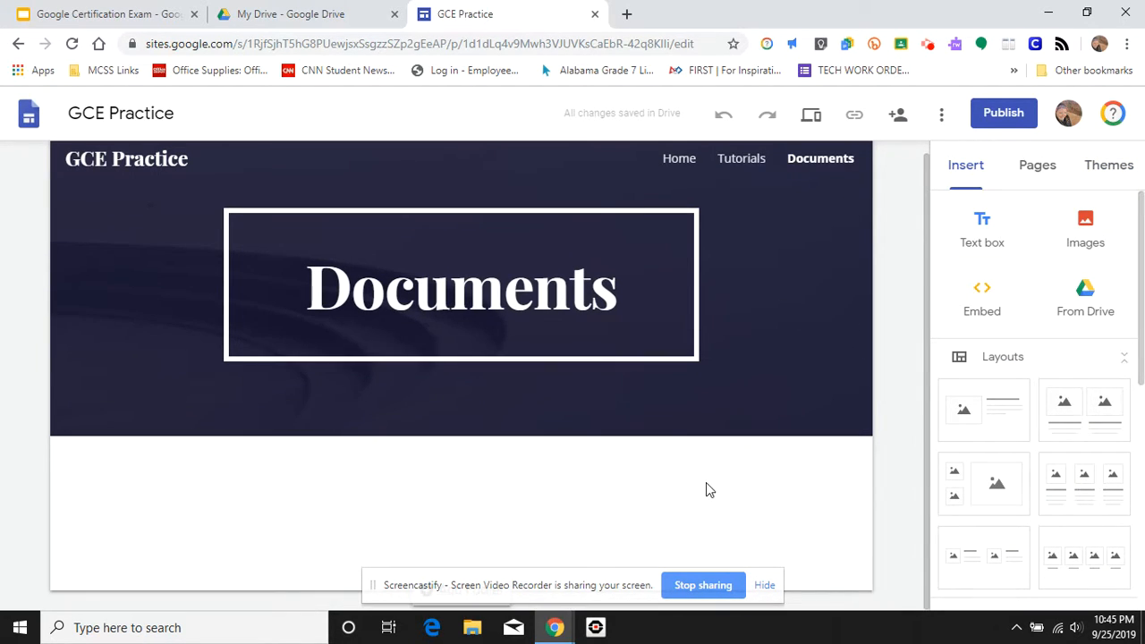
pyautogui.click(1090, 306)
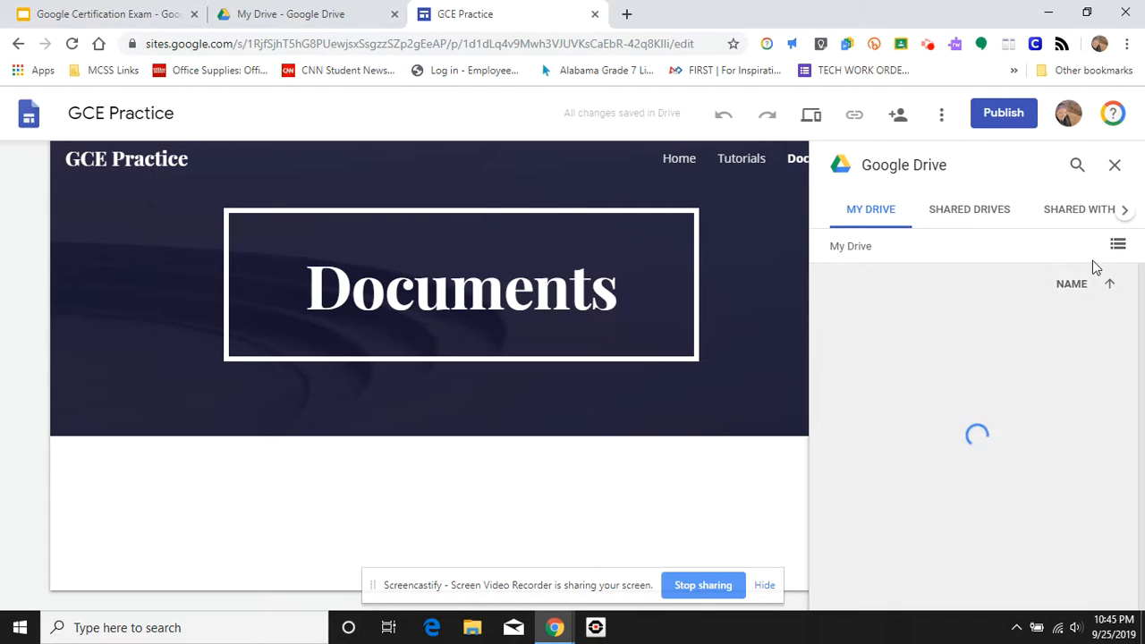
pyautogui.click(1116, 165)
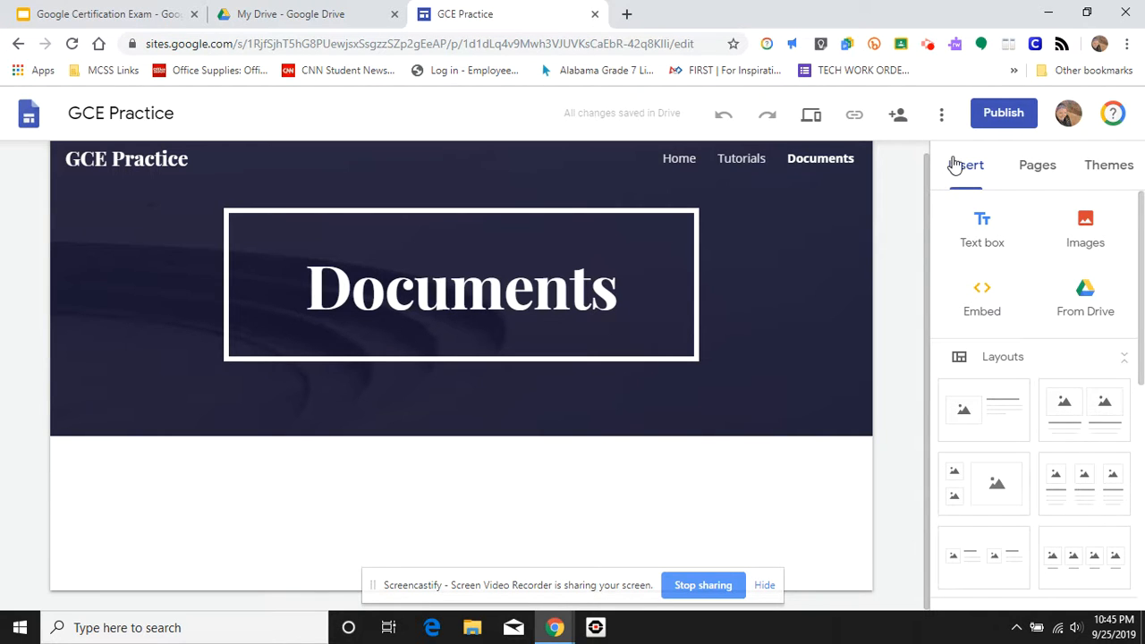
pyautogui.click(1086, 306)
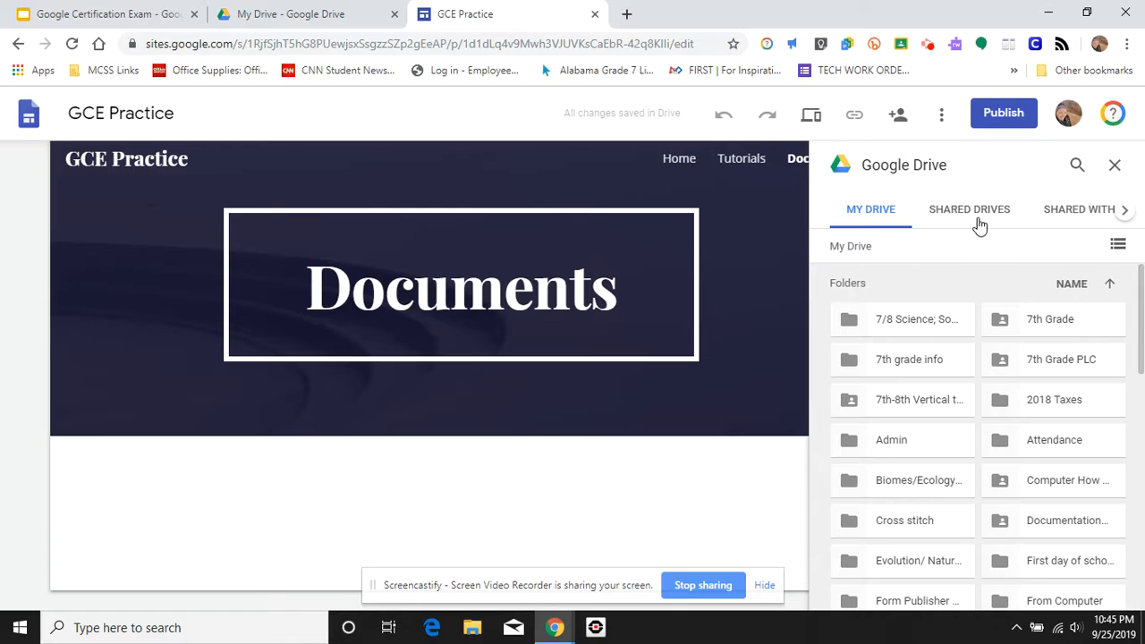
# Step: Try to find the file by searching Drive for "tennis tryouts" and looking through the file type filters, and leave the search
pyautogui.click(1077, 164)
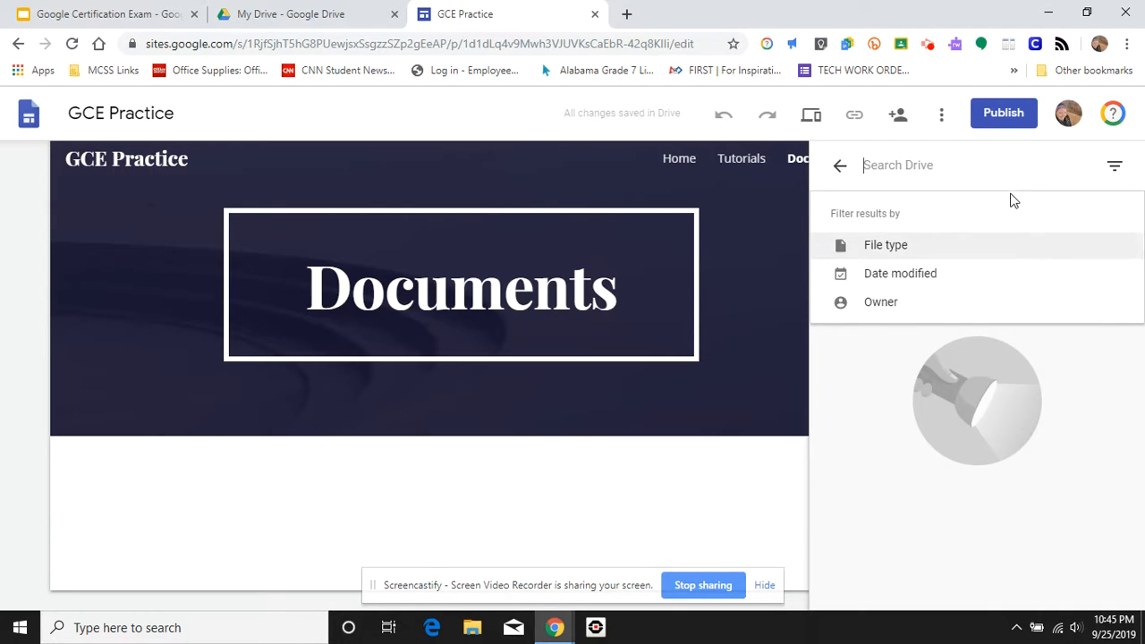
pyautogui.write('tennis tea')
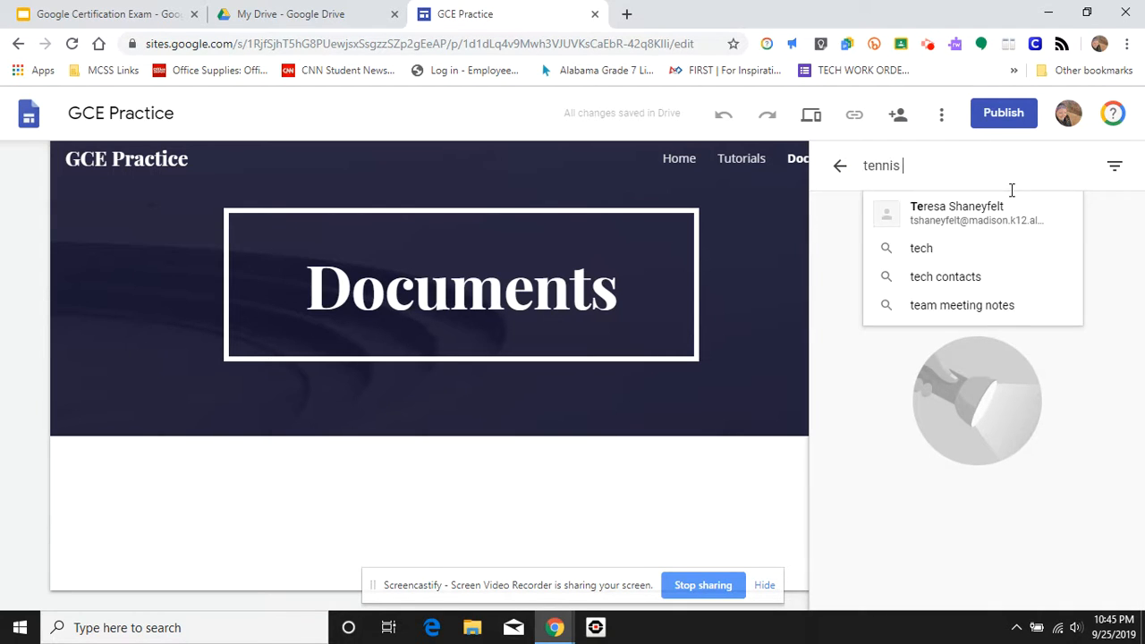
pyautogui.press('BackSpace')
pyautogui.press('BackSpace')
pyautogui.press('BackSpace')
pyautogui.write('tryouts')
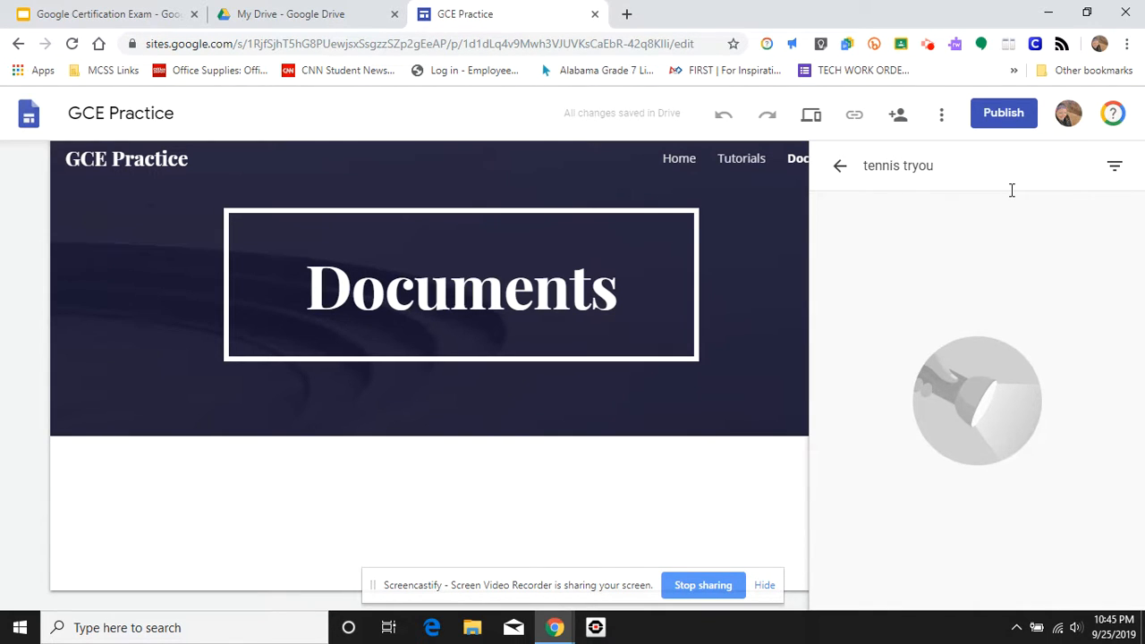
pyautogui.click(1114, 167)
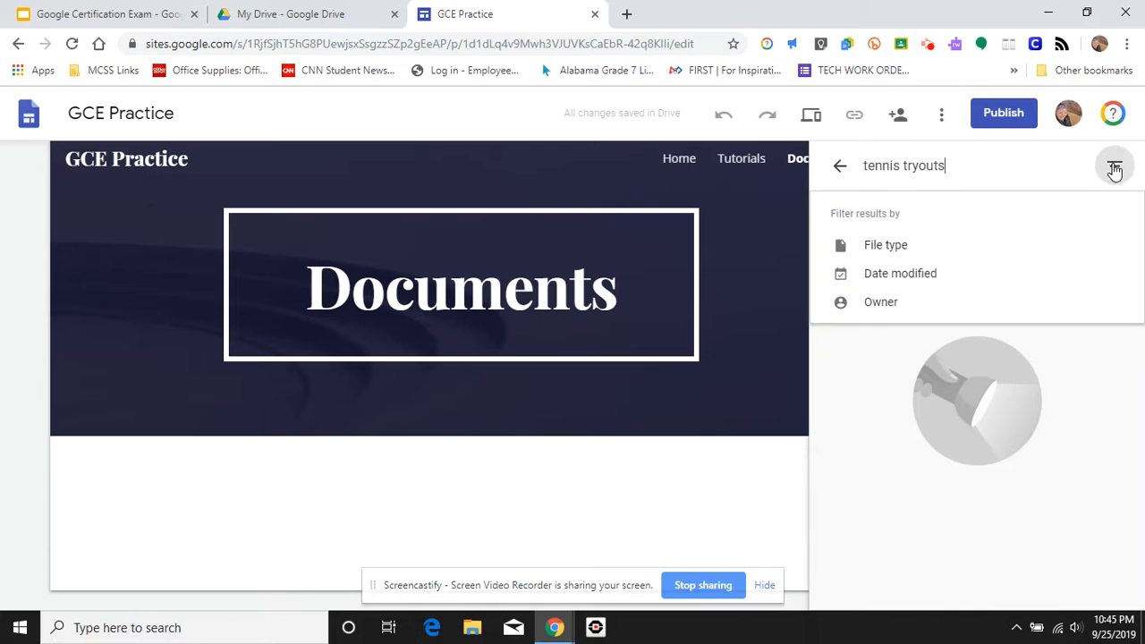
pyautogui.click(883, 255)
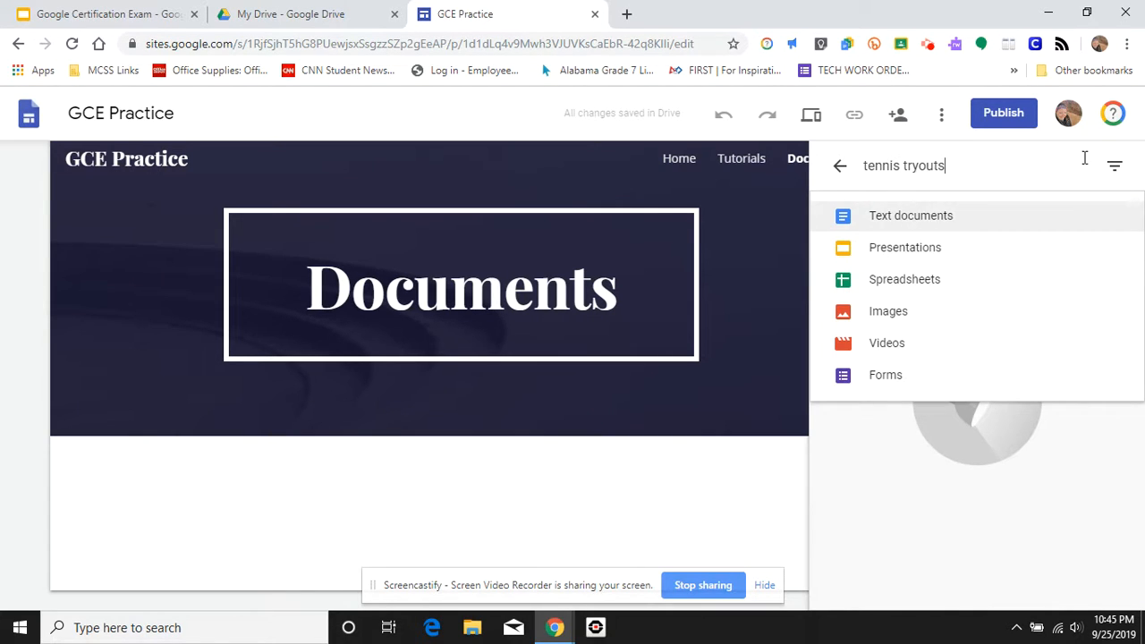
pyautogui.click(1114, 167)
pyautogui.click(1114, 167)
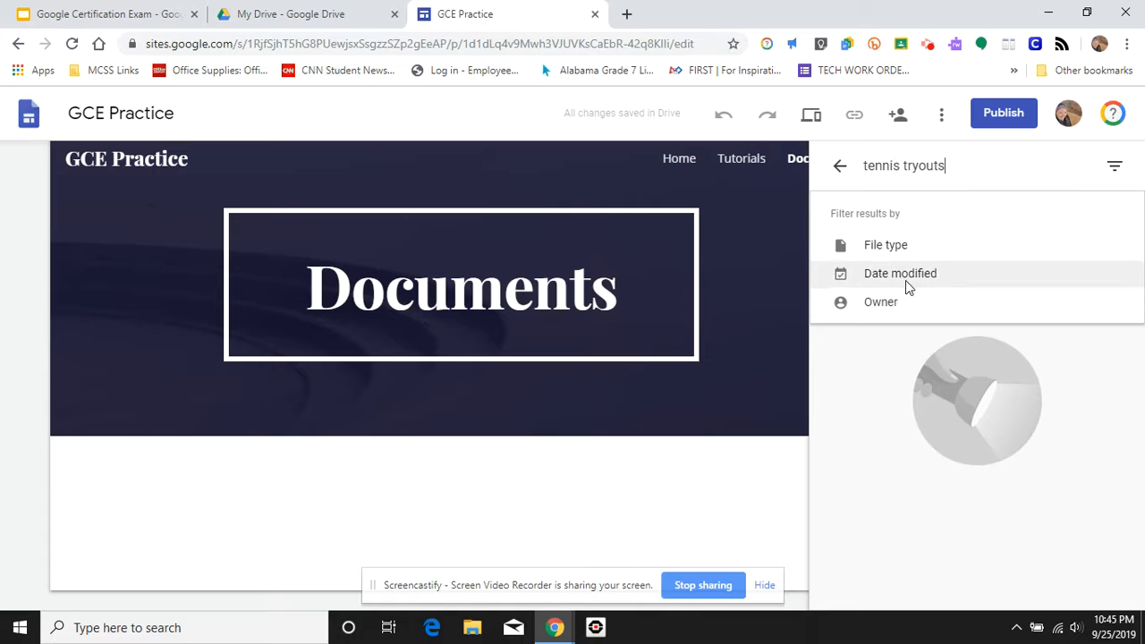
pyautogui.click(836, 167)
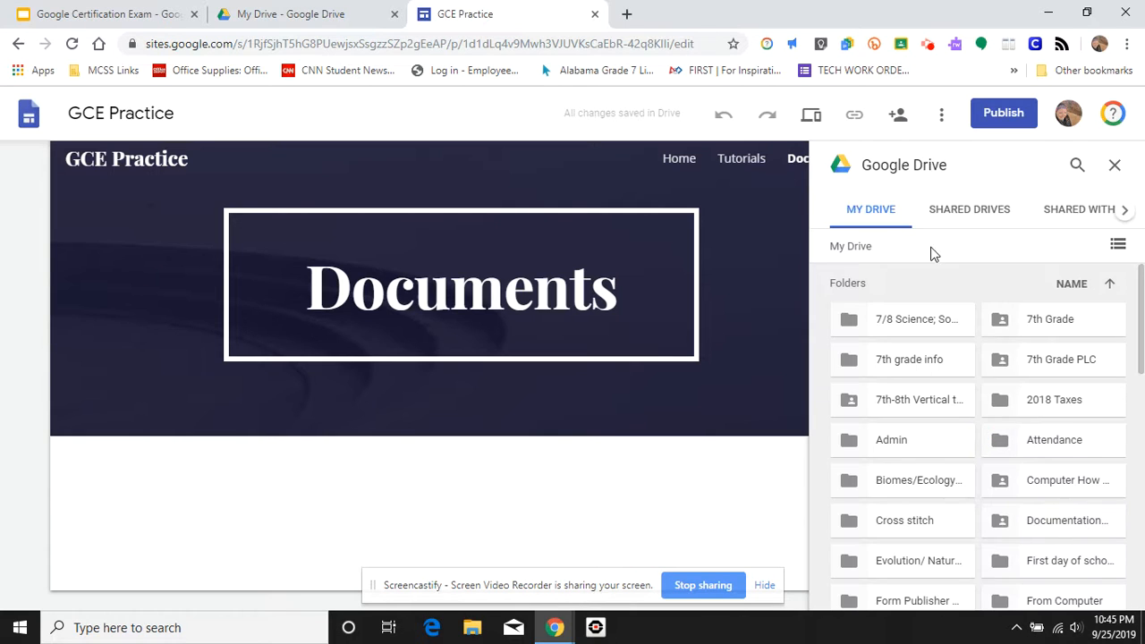
# Step: Insert the "Tennis Tryouts agenda" document from the recent Drive files into the Documents page
pyautogui.click(1123, 211)
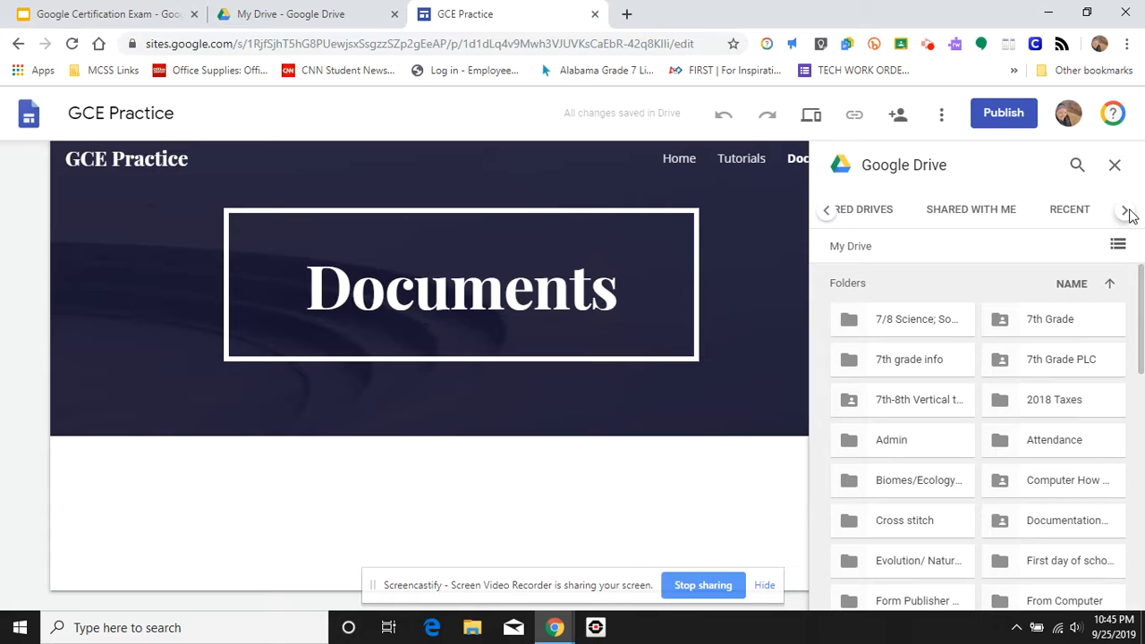
pyautogui.click(1072, 211)
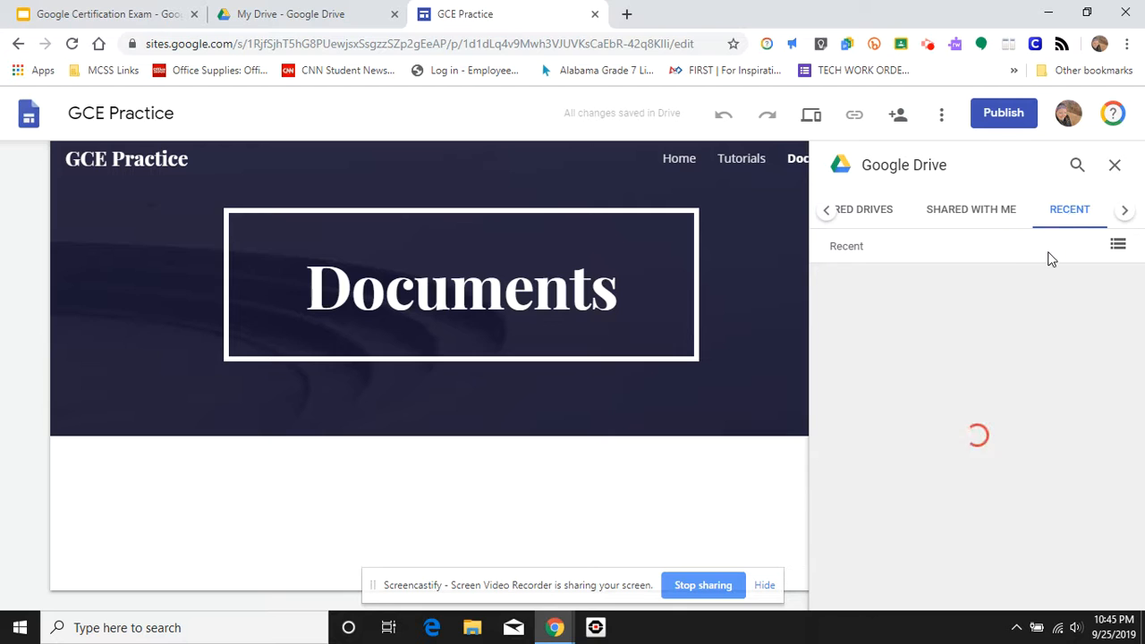
pyautogui.scroll(-1, 995, 413)
pyautogui.scroll(-3, 995, 413)
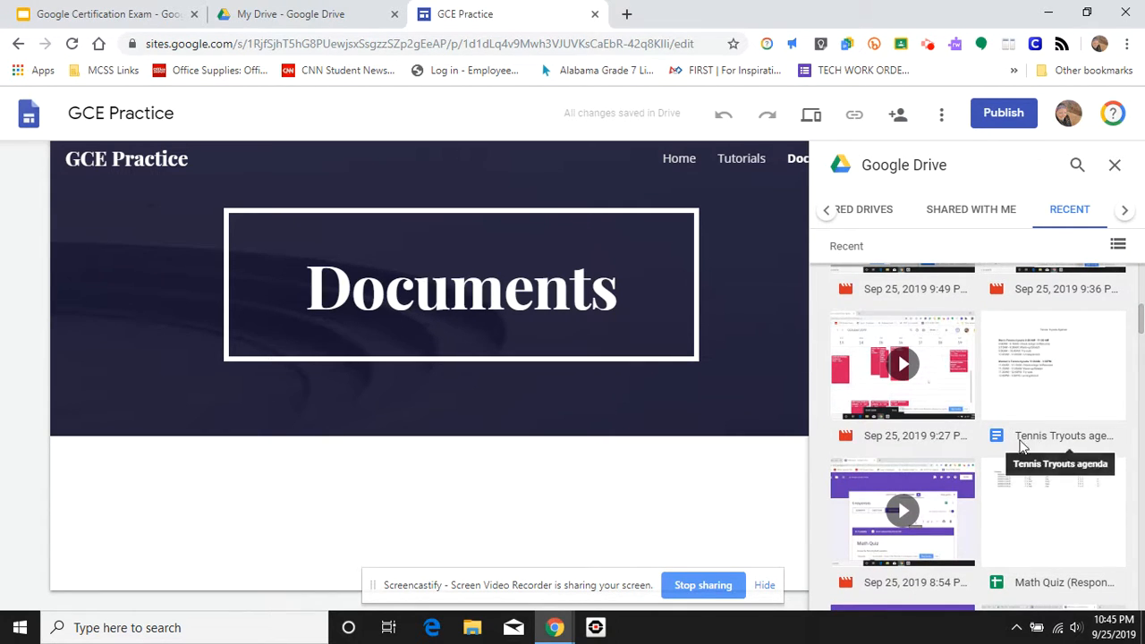
pyautogui.click(1076, 386)
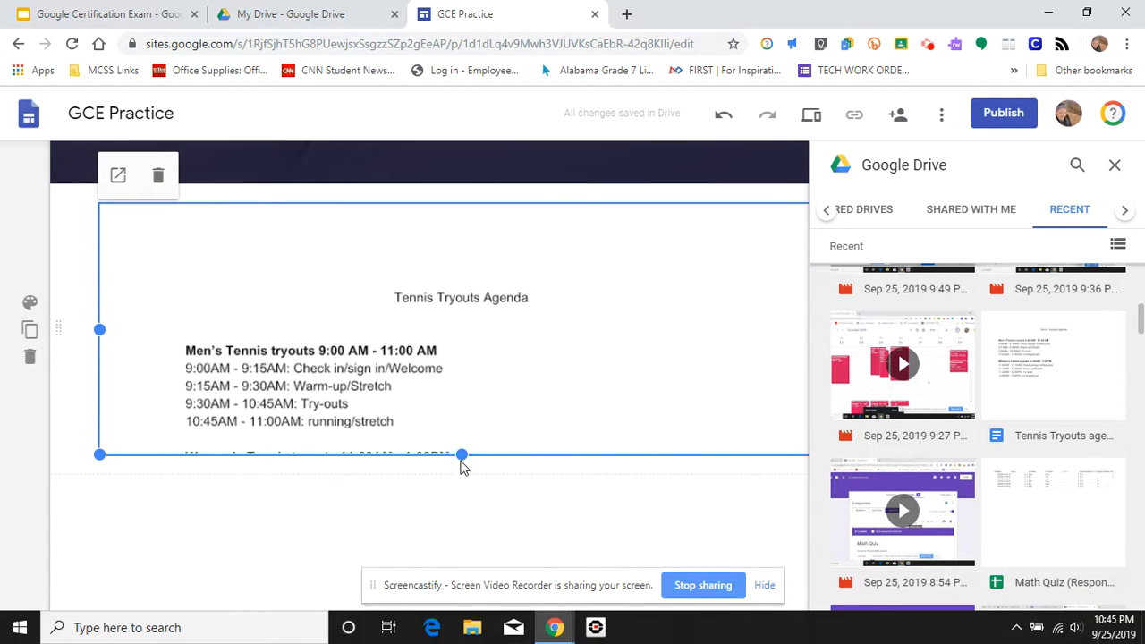
# Step: Make the embedded tennis agenda taller until both tryout schedules show in full with some blank space below, and close the Drive picker
pyautogui.moveTo(461, 454); pyautogui.dragTo(462, 559)
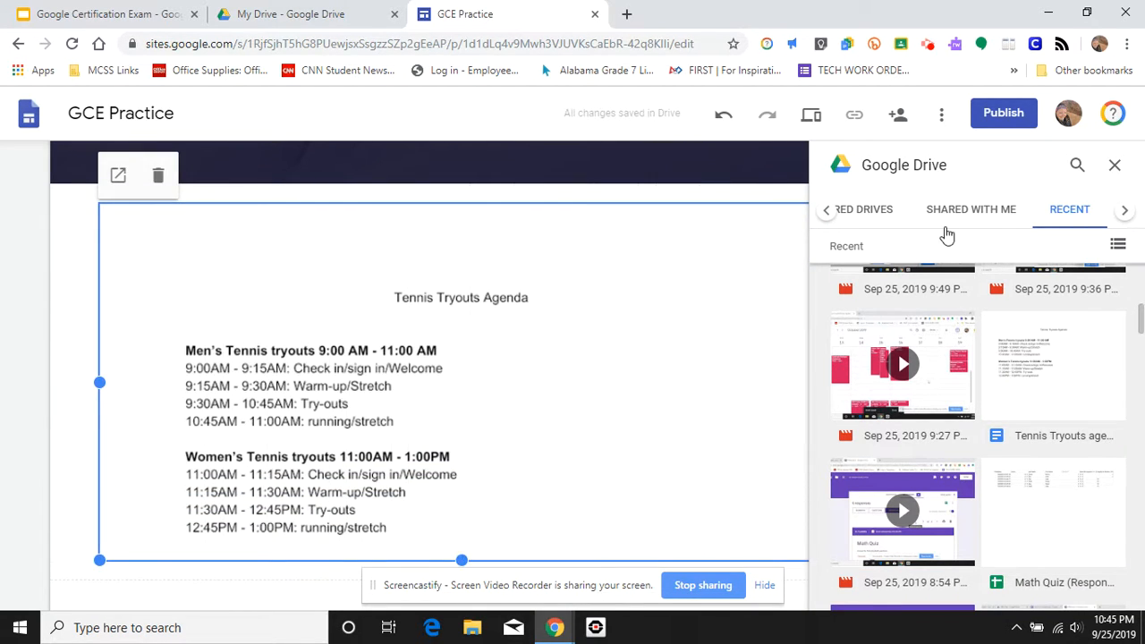
pyautogui.click(1111, 166)
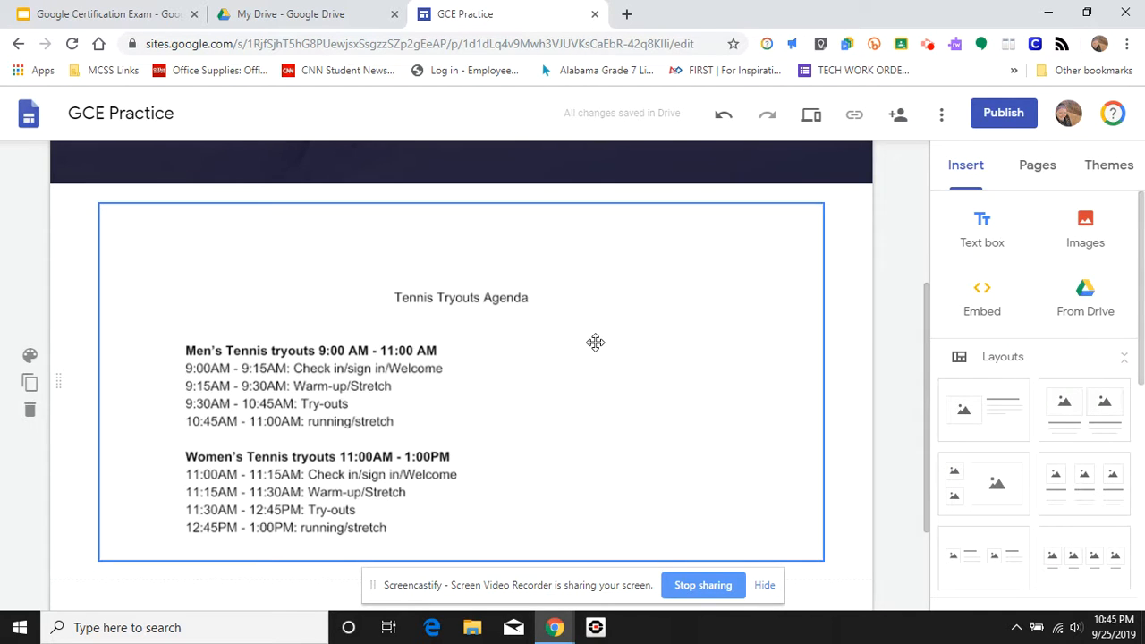
pyautogui.scroll(2, 594, 342)
pyautogui.scroll(-3, 595, 343)
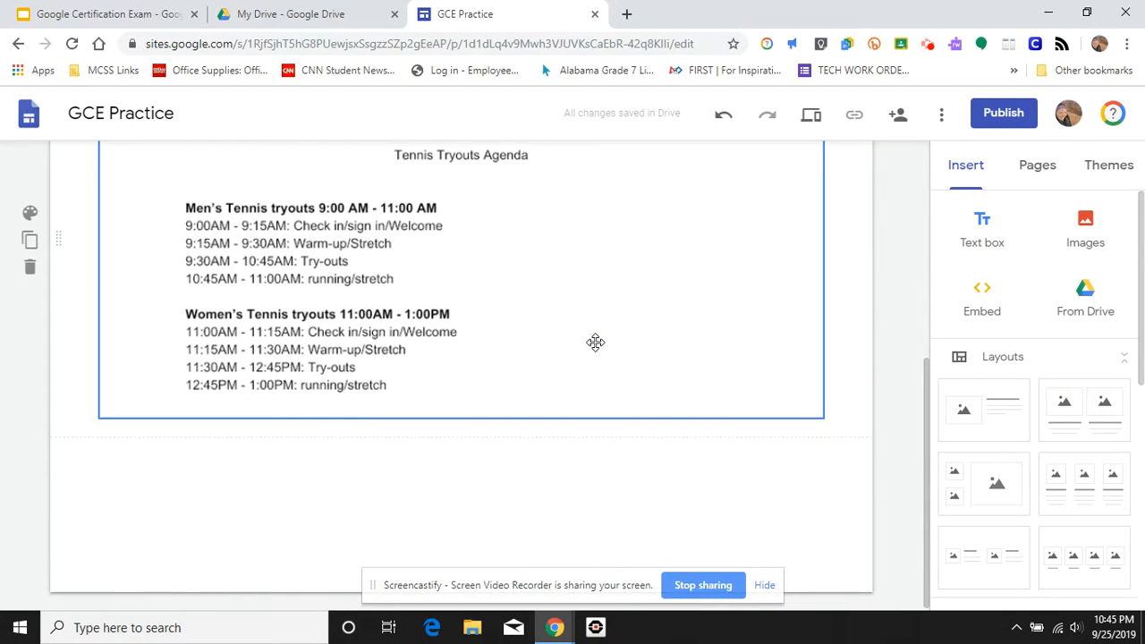
pyautogui.scroll(1, 595, 342)
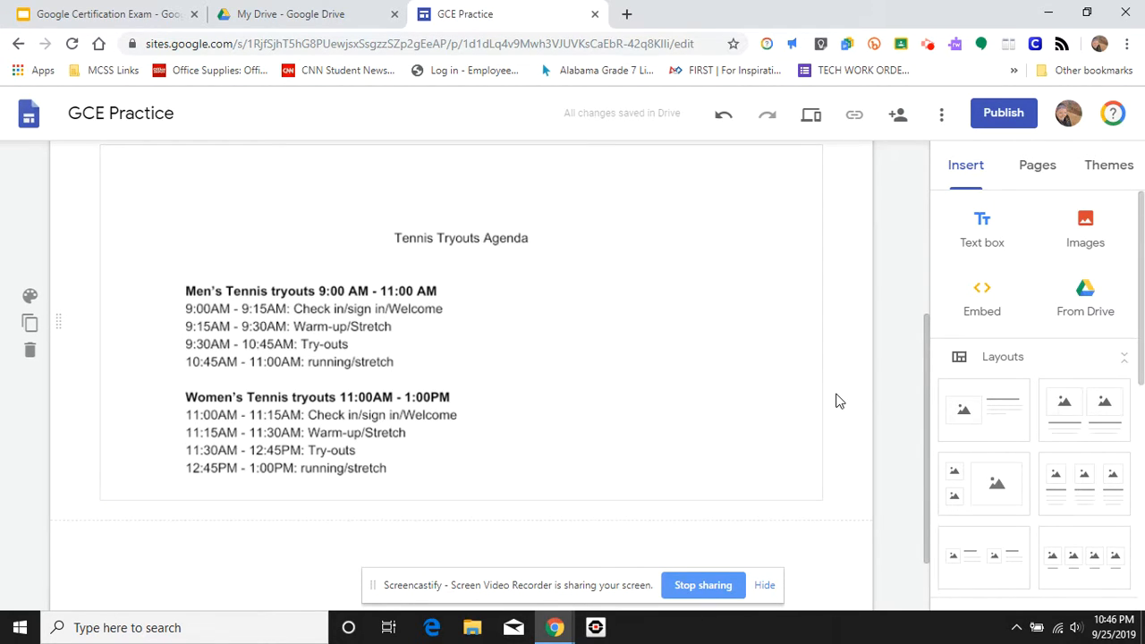
pyautogui.scroll(-1, 649, 410)
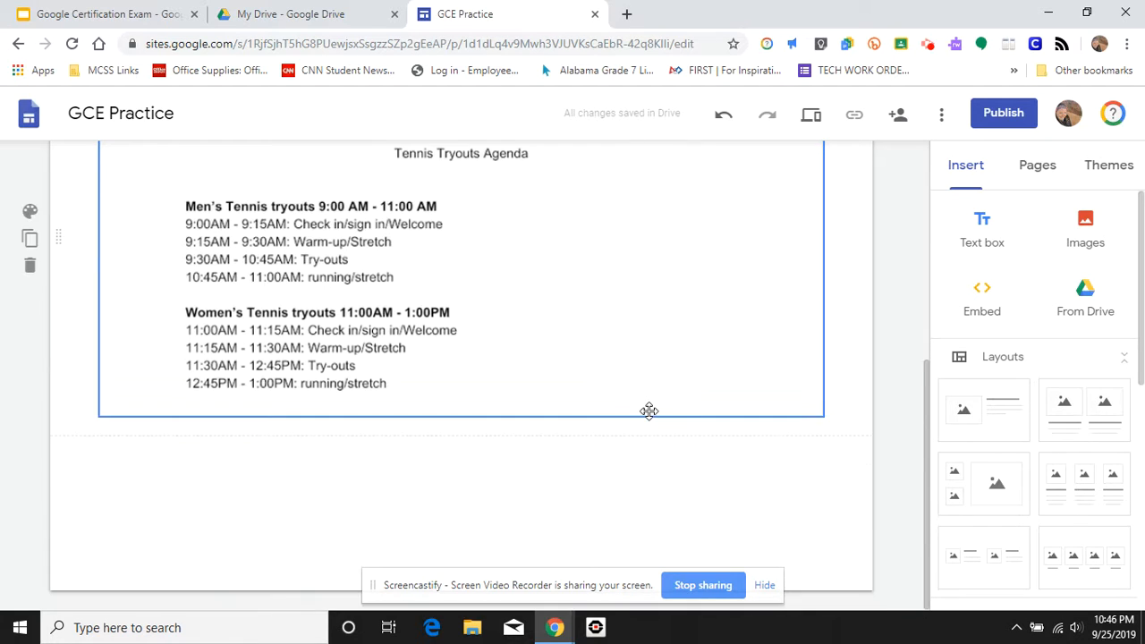
pyautogui.click(513, 389)
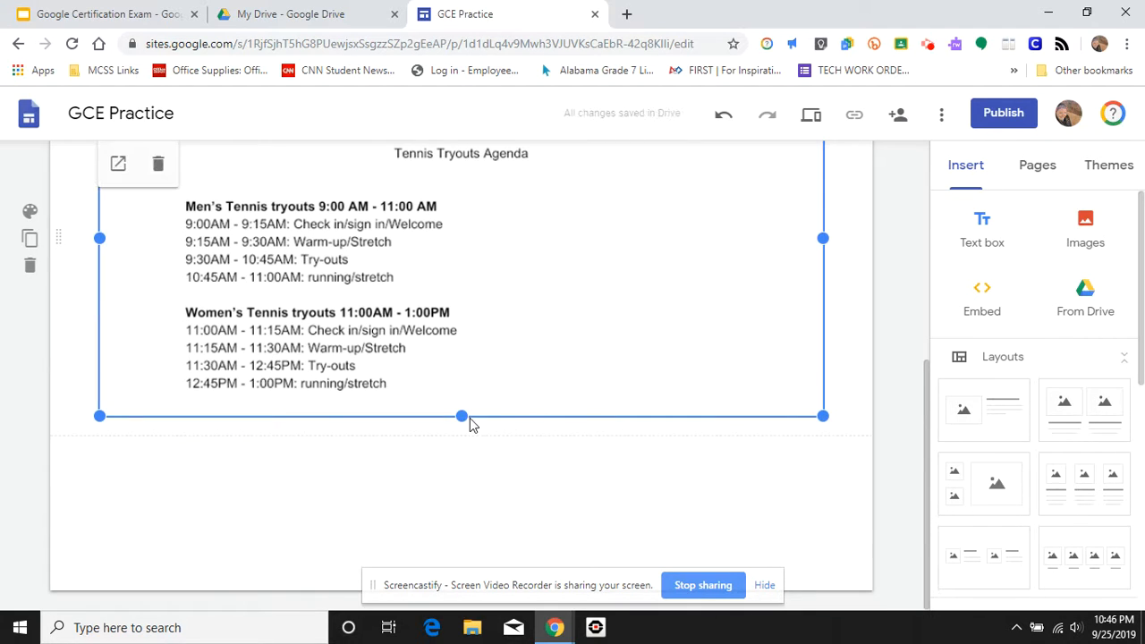
pyautogui.moveTo(462, 414)
pyautogui.mouseDown()
pyautogui.moveTo(432, 537)
pyautogui.moveTo(460, 417)
pyautogui.mouseUp()
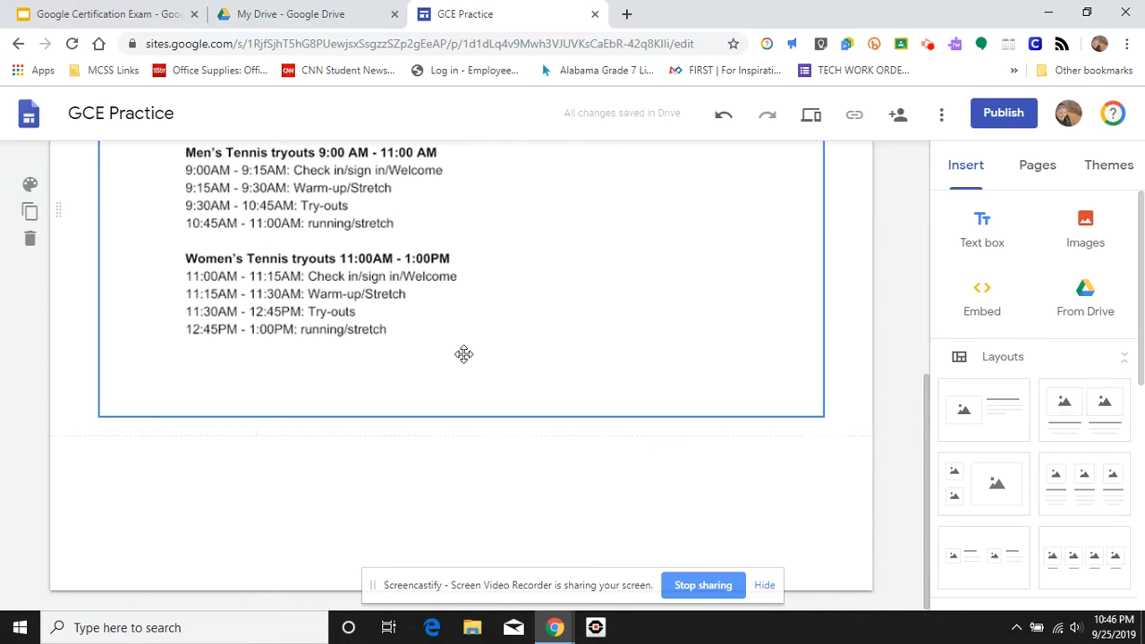
pyautogui.scroll(4, 910, 258)
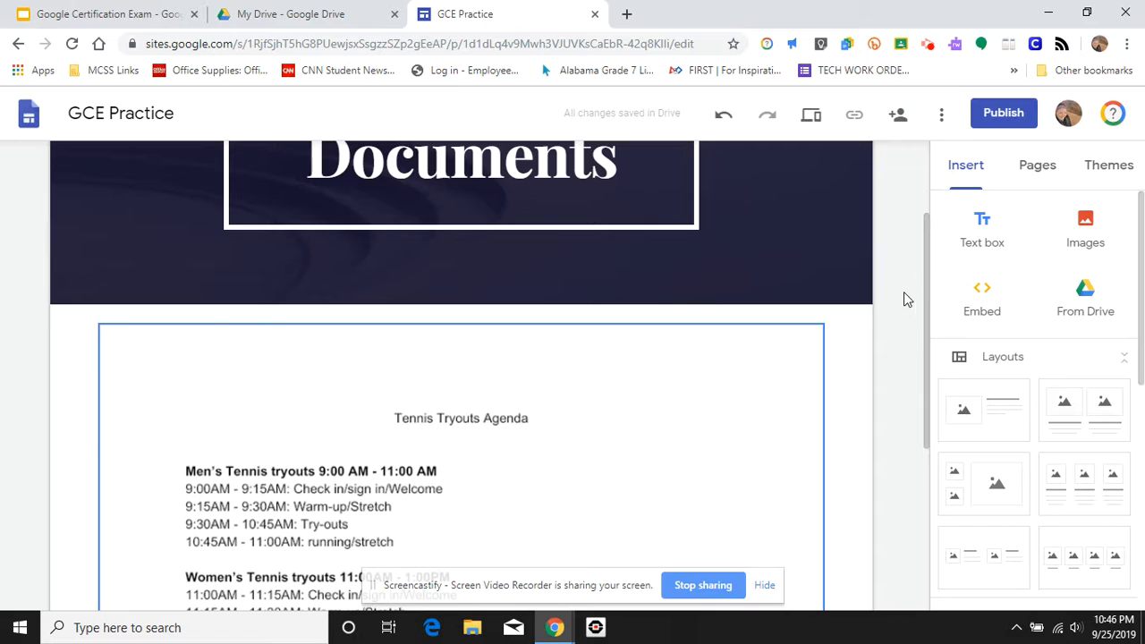
pyautogui.scroll(-3, 903, 291)
pyautogui.scroll(2, 903, 291)
pyautogui.scroll(3, 903, 291)
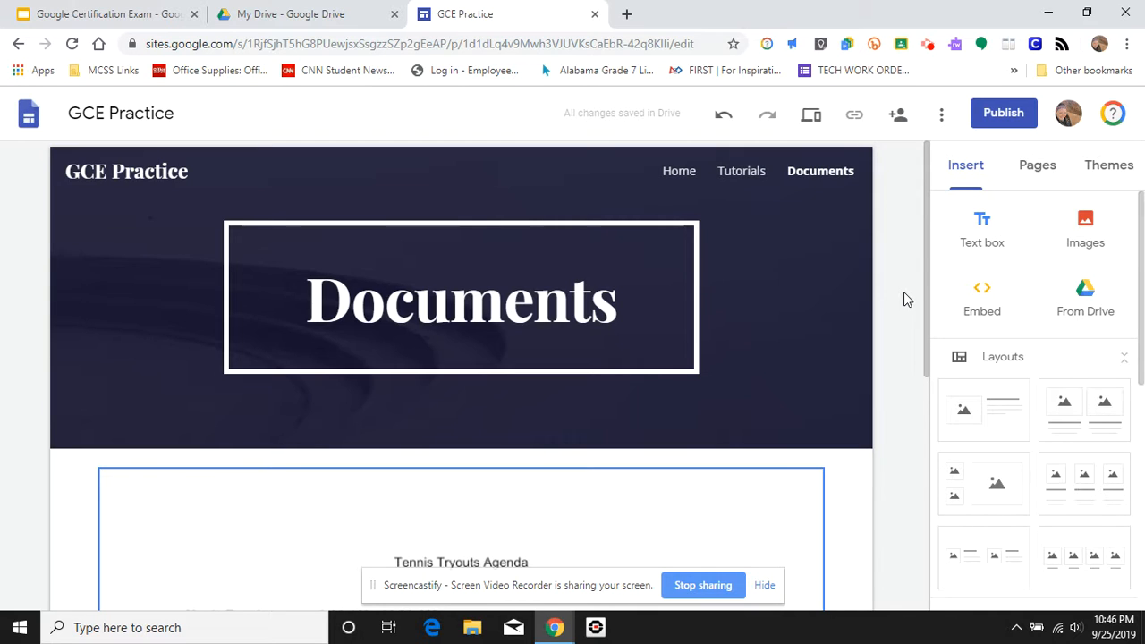
# Step: On the Home page, move the lower fireworks image to the right of the Welcome text
pyautogui.click(673, 176)
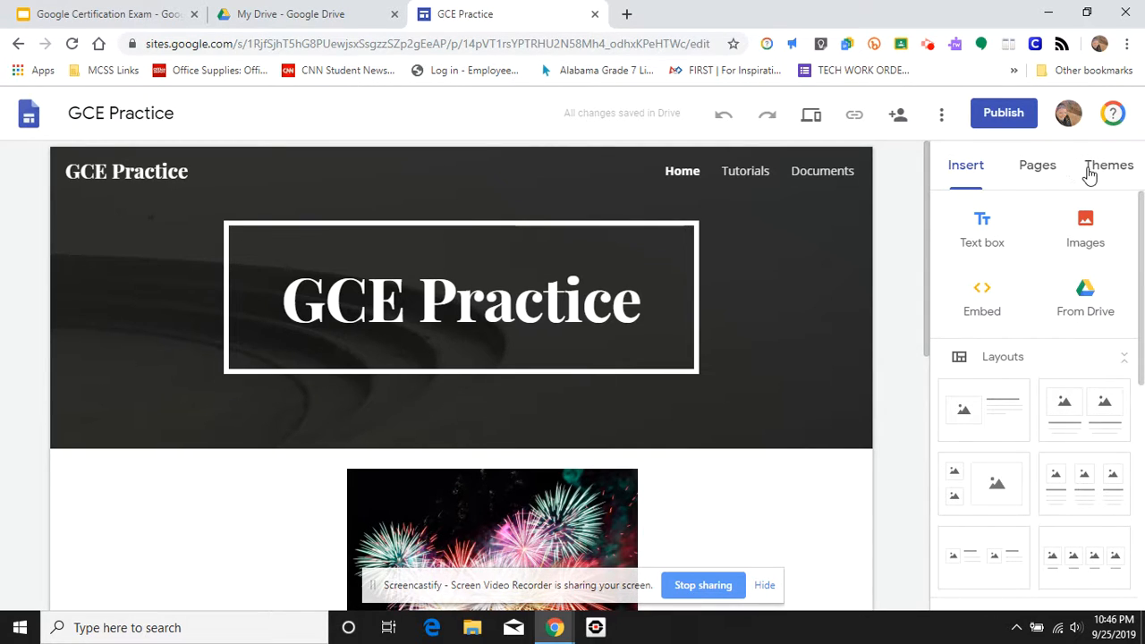
pyautogui.scroll(-2, 1012, 440)
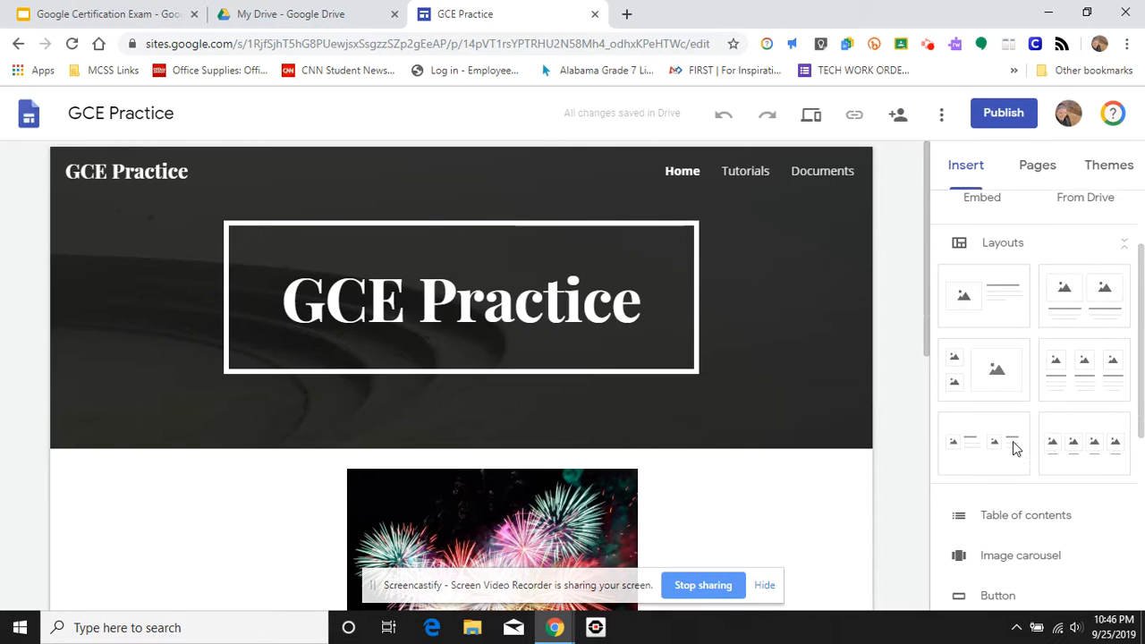
pyautogui.scroll(1, 1012, 441)
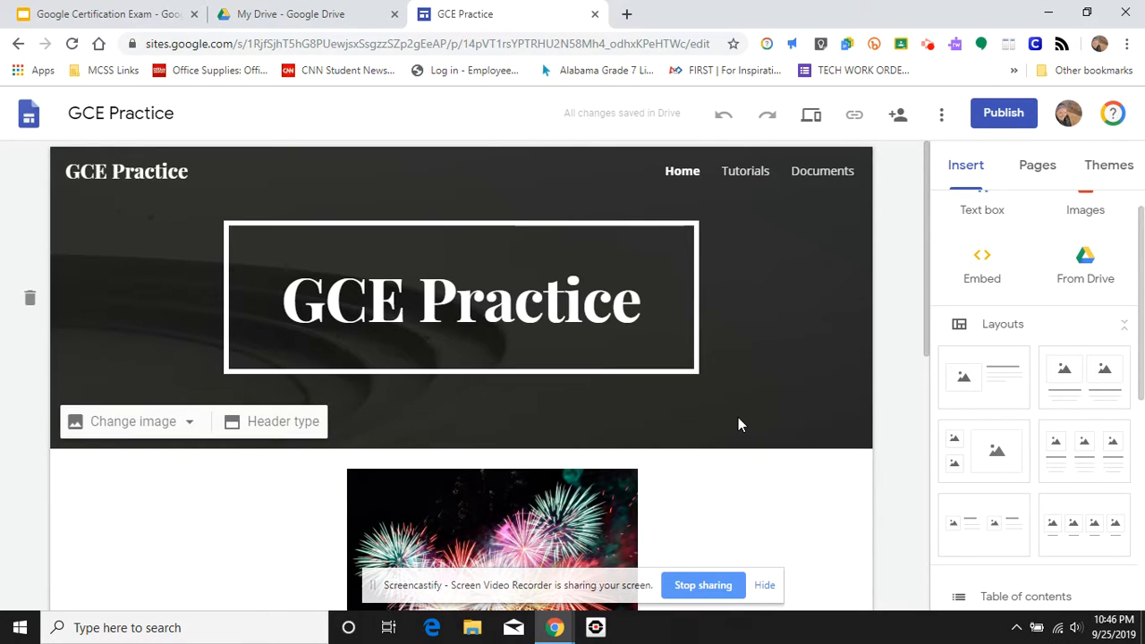
pyautogui.scroll(-5, 789, 488)
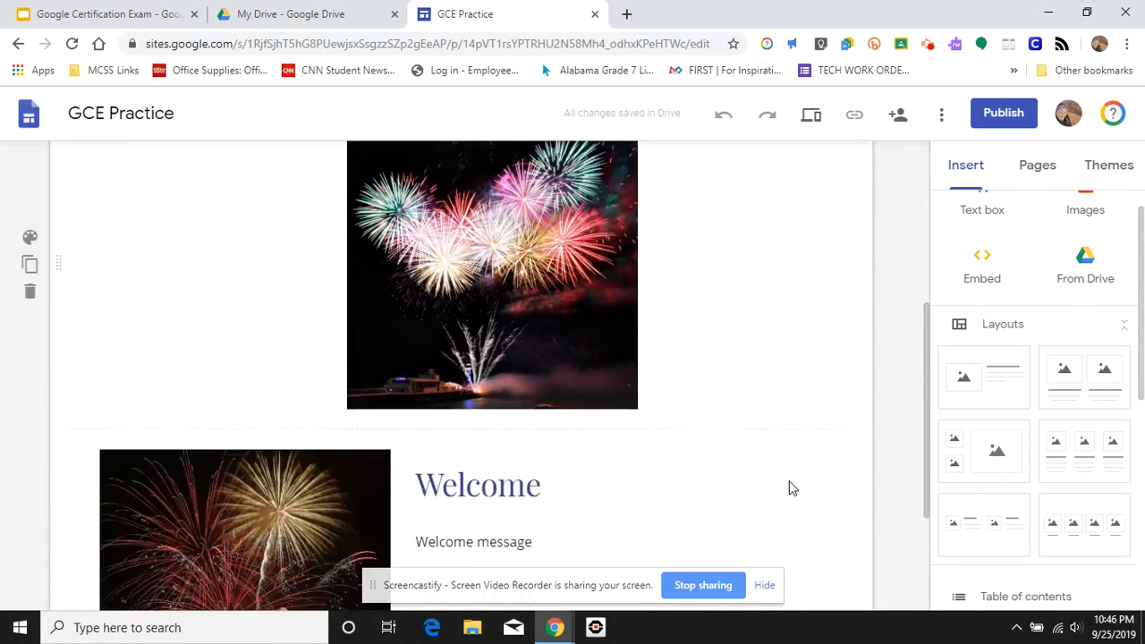
pyautogui.scroll(-1, 789, 488)
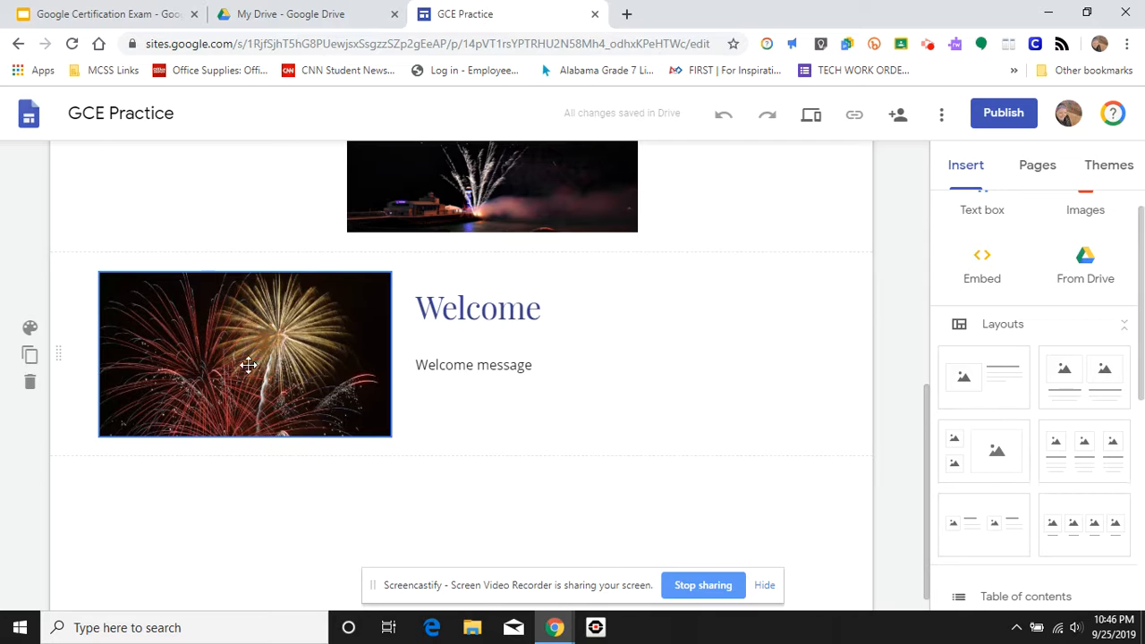
pyautogui.moveTo(248, 364); pyautogui.dragTo(832, 304)
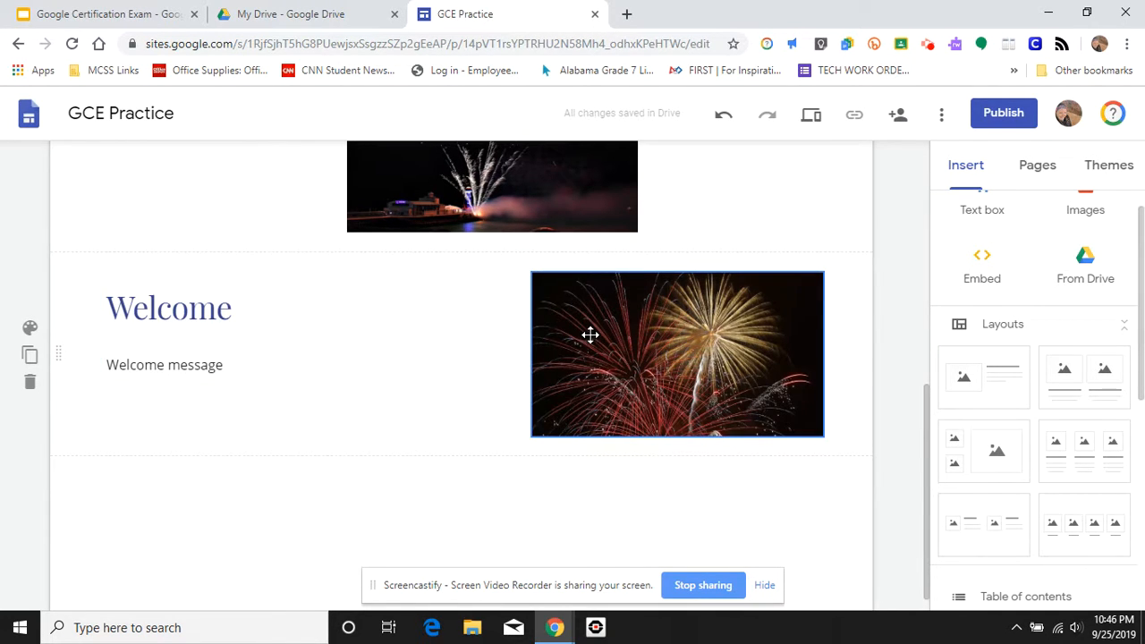
# Step: Stack the fireworks image above the Welcome text and shift the combined group toward the middle of the page
pyautogui.moveTo(584, 334); pyautogui.dragTo(425, 266)
pyautogui.scroll(2, 687, 356)
pyautogui.scroll(-4, 686, 357)
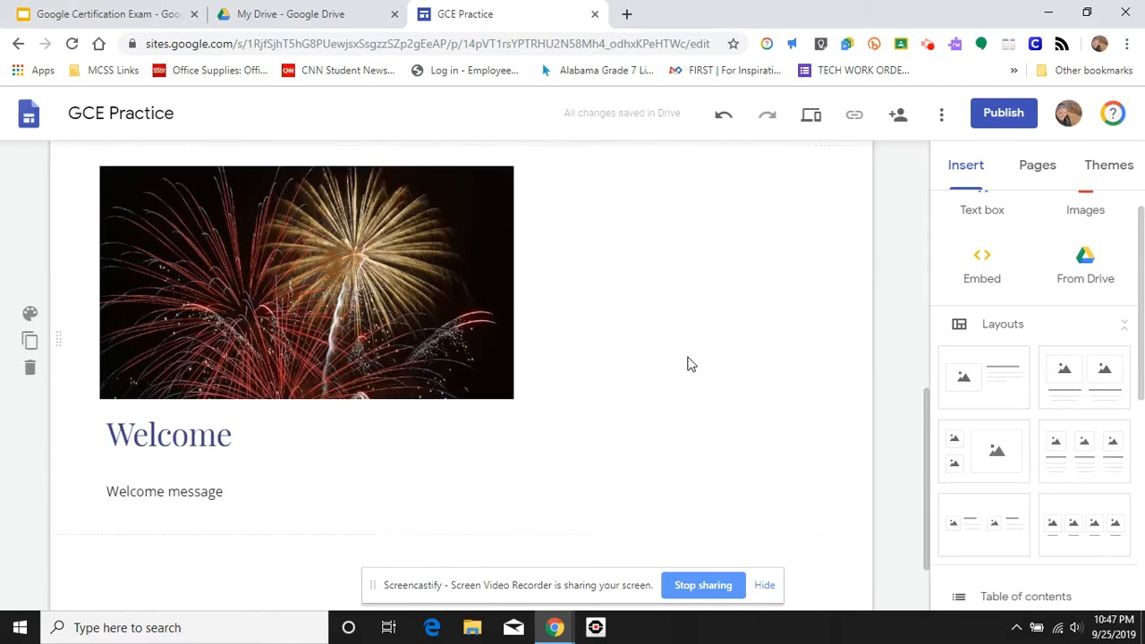
pyautogui.scroll(1, 687, 357)
pyautogui.moveTo(426, 317)
pyautogui.mouseDown()
pyautogui.moveTo(685, 388)
pyautogui.moveTo(408, 316)
pyautogui.mouseUp()
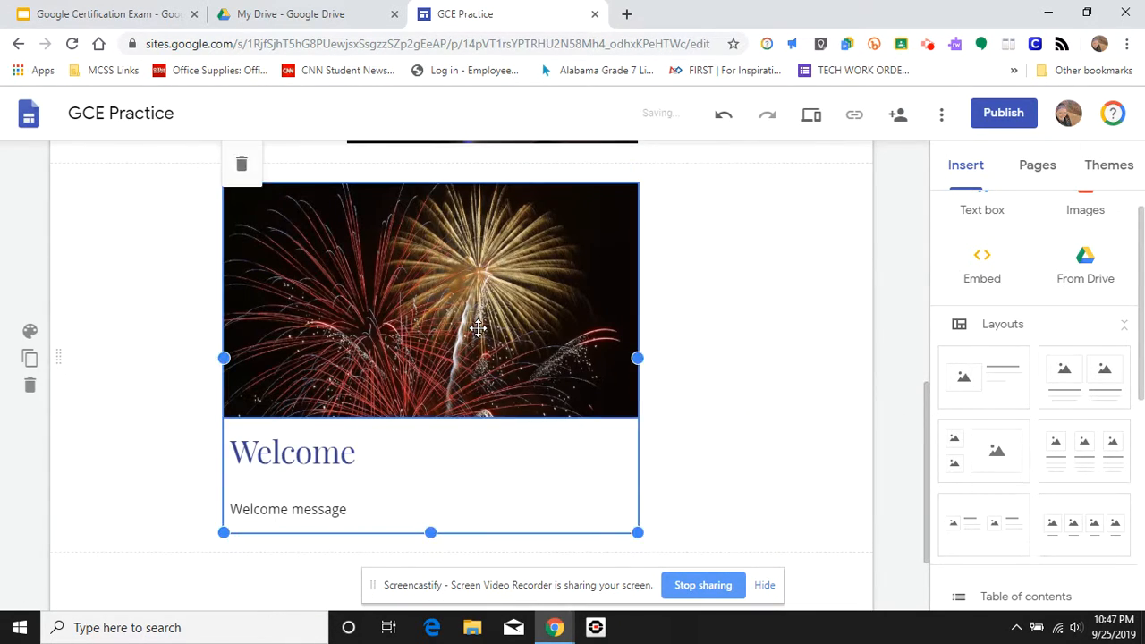
pyautogui.doubleClick(477, 326)
pyautogui.click(437, 170)
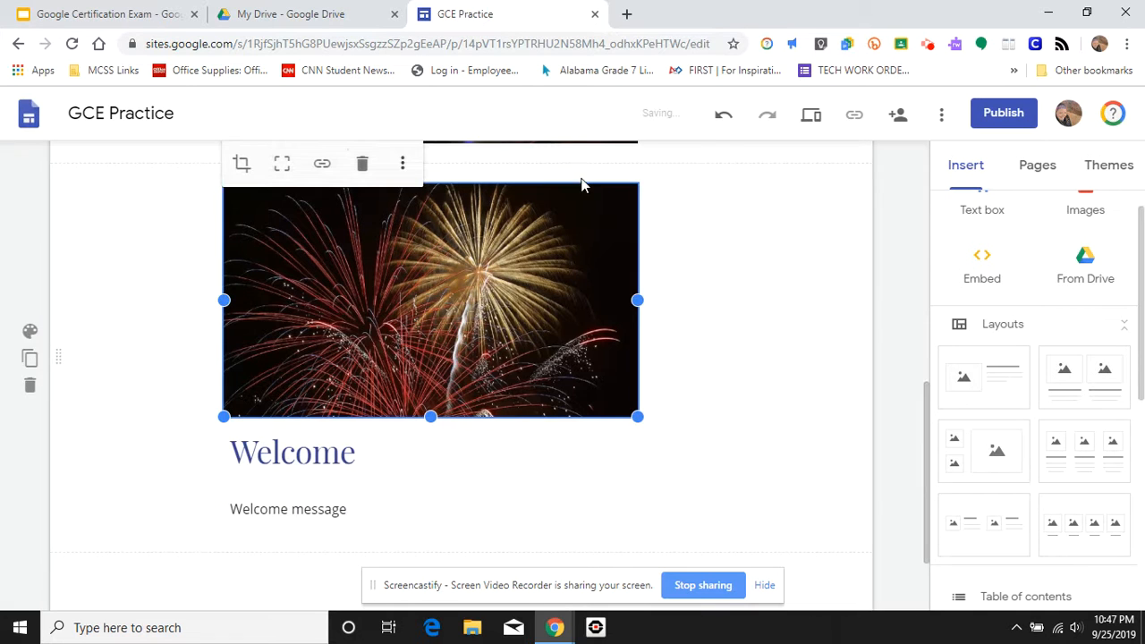
# Step: Undo all rearrangements of the Welcome section's image and text, redoing and undoing the first move once
pyautogui.click(724, 116)
pyautogui.click(725, 118)
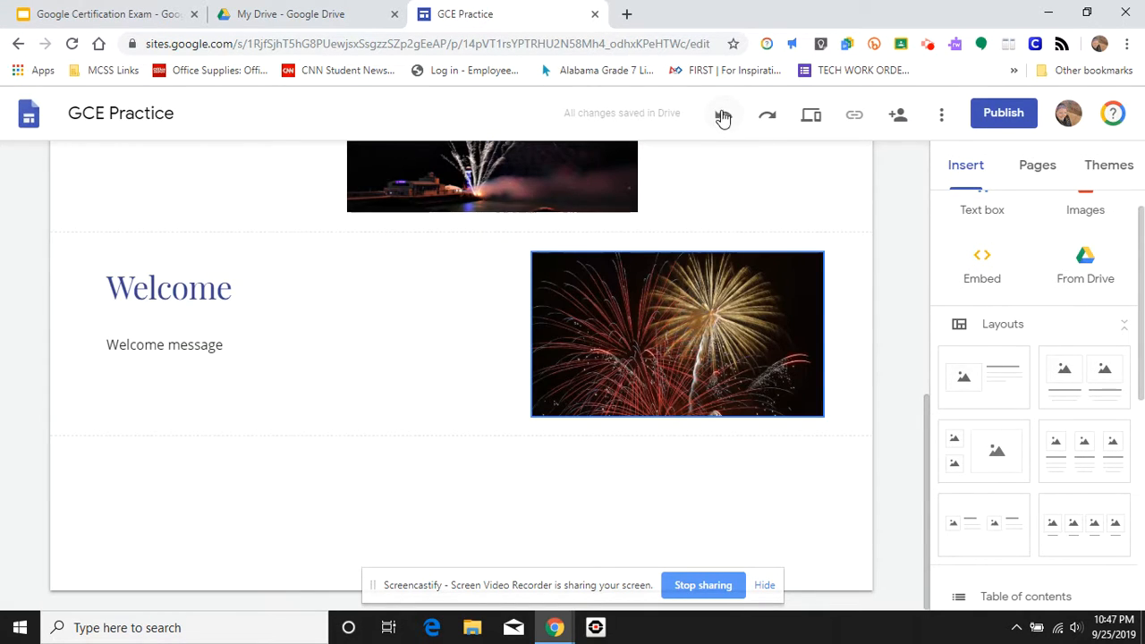
pyautogui.click(722, 116)
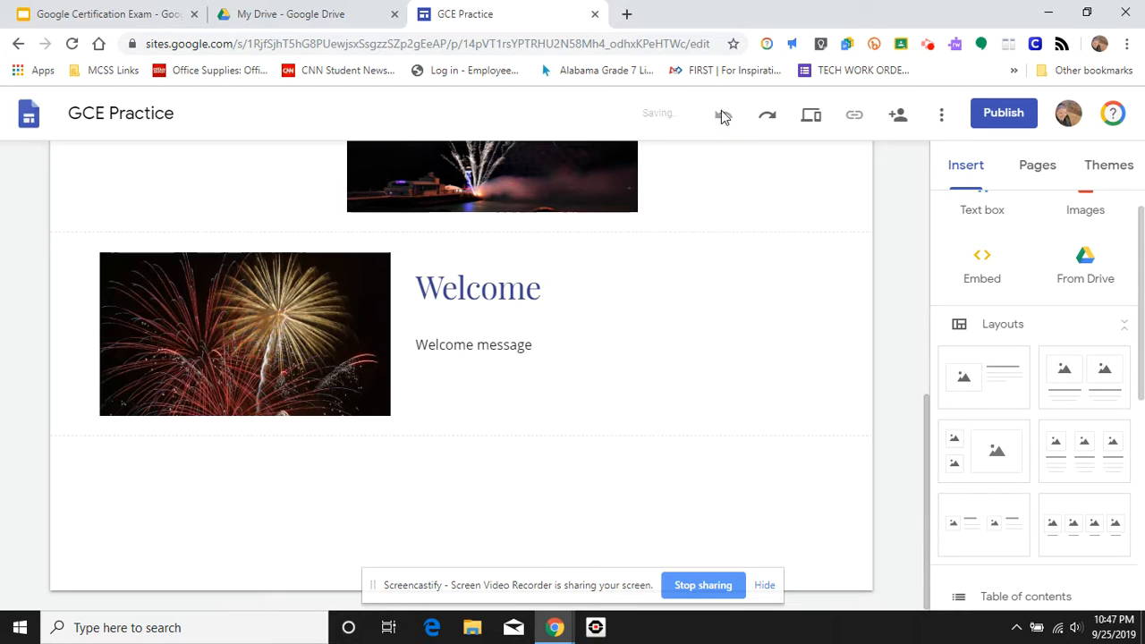
pyautogui.click(766, 118)
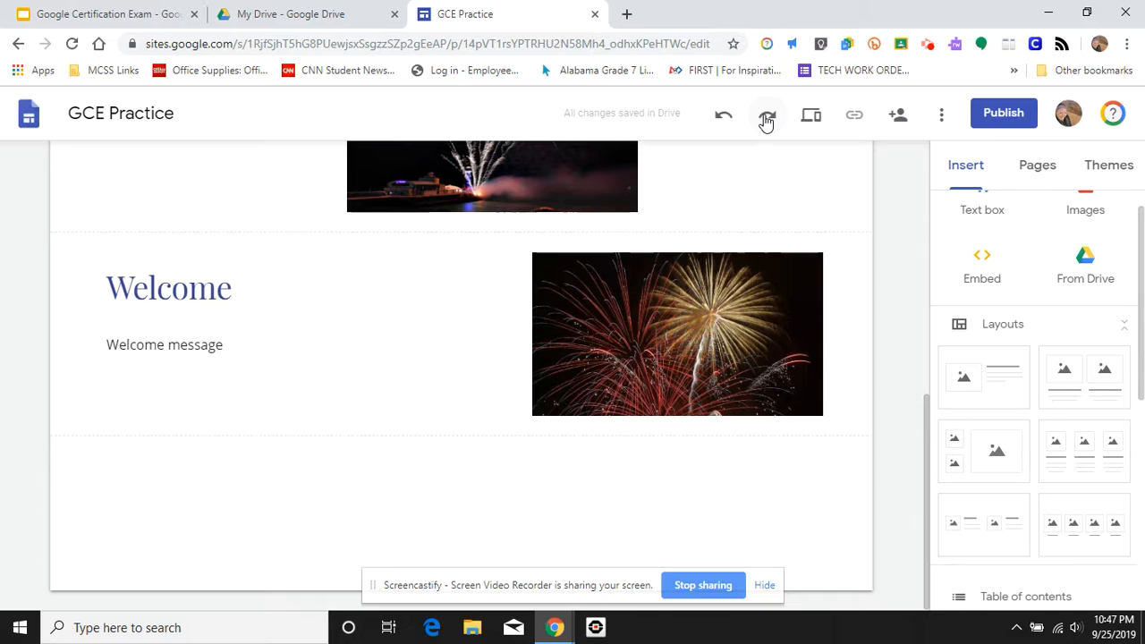
pyautogui.click(724, 118)
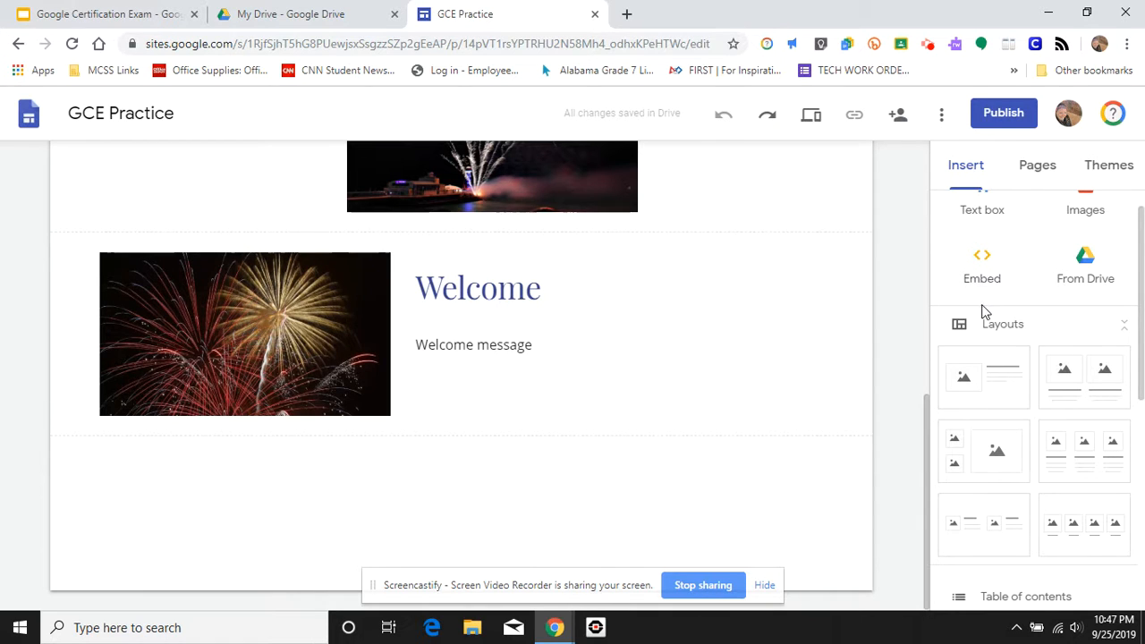
pyautogui.scroll(6, 843, 364)
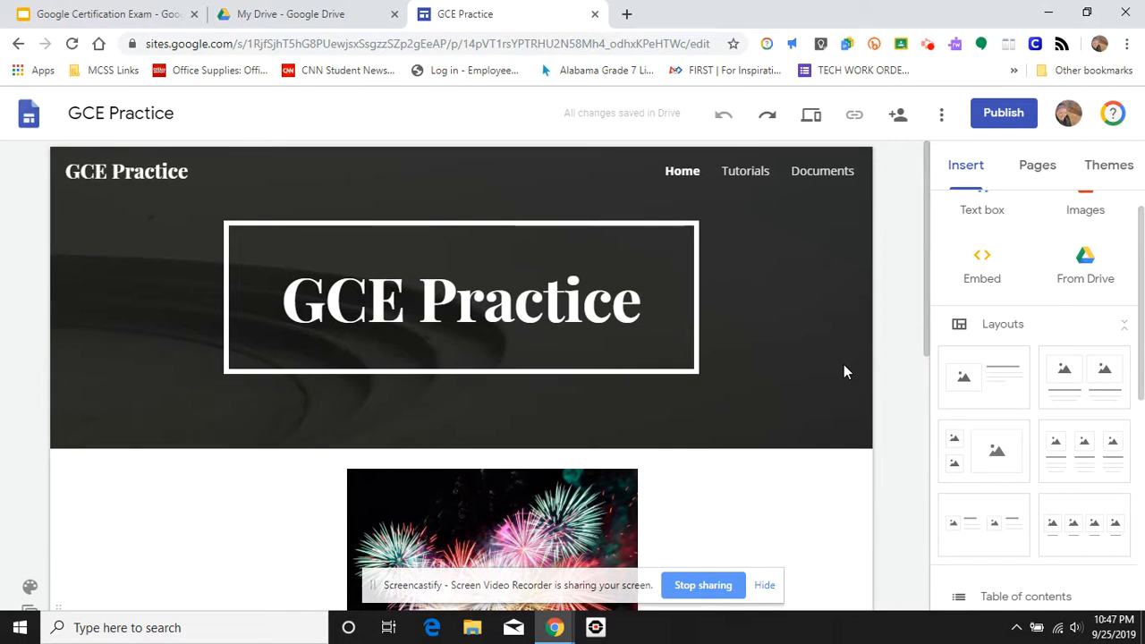